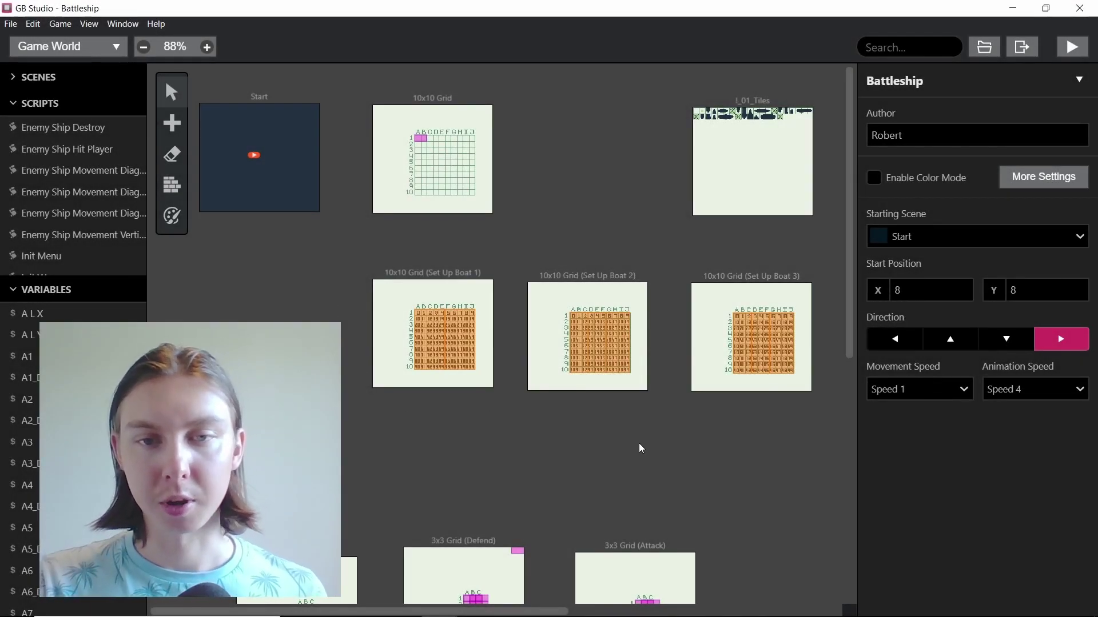
Browse the world canvas and select the 10x10 Grid (Final) scene.
scroll(641, 449, "right", 5)
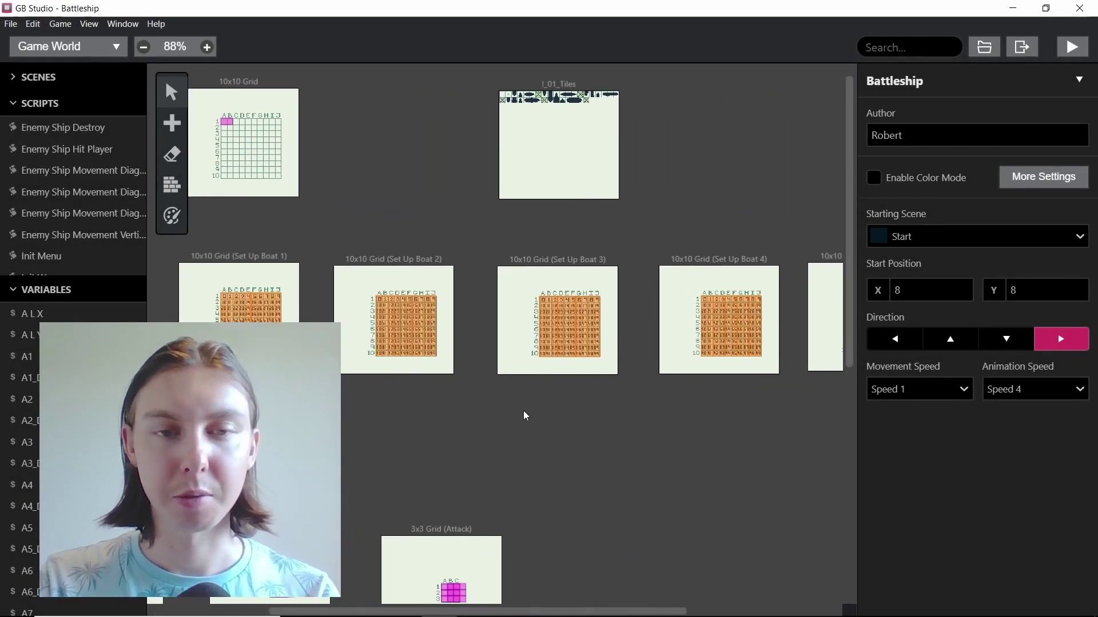
scroll(515, 409, "left", 5)
scroll(430, 401, "right", 11)
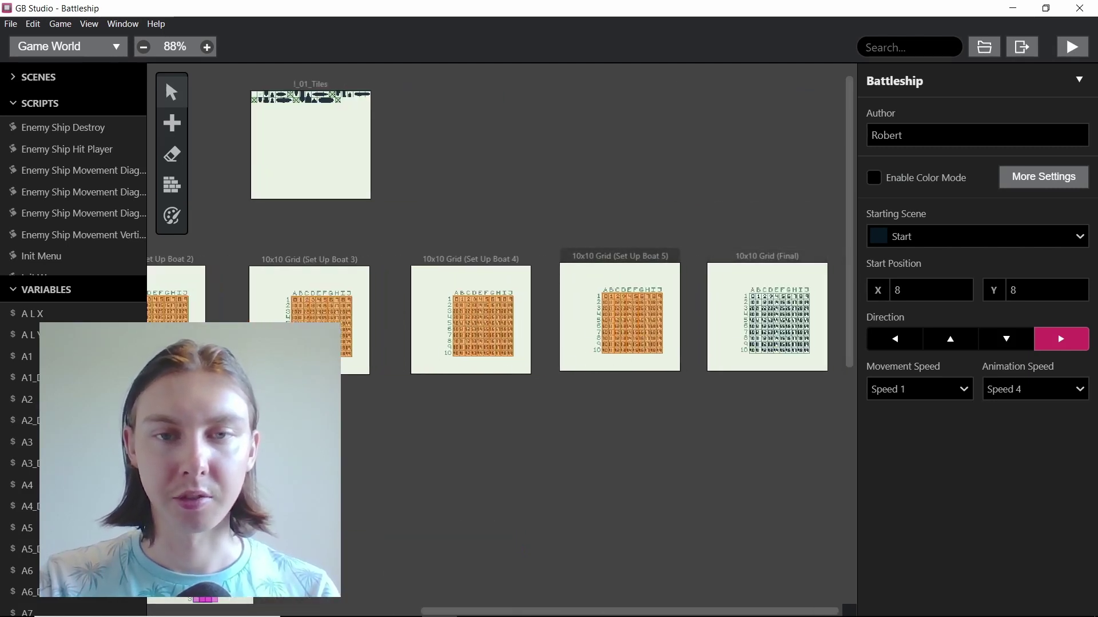
scroll(601, 240, "up", 5, "ctrl")
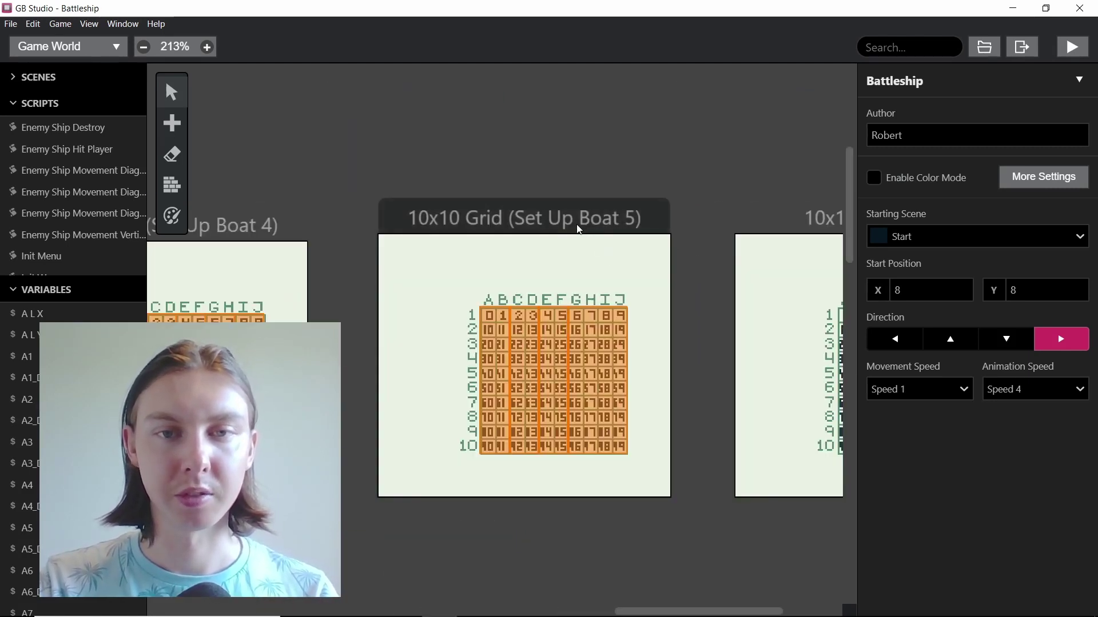
scroll(580, 229, "left", 2)
scroll(336, 238, "right", 8)
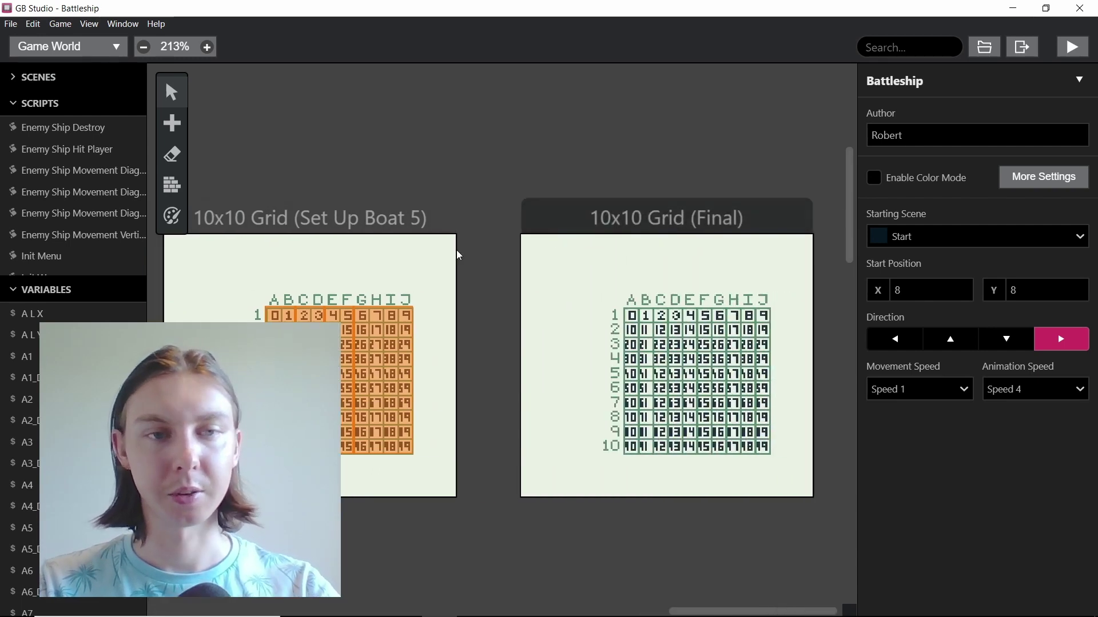
scroll(448, 289, "down", 5, "ctrl")
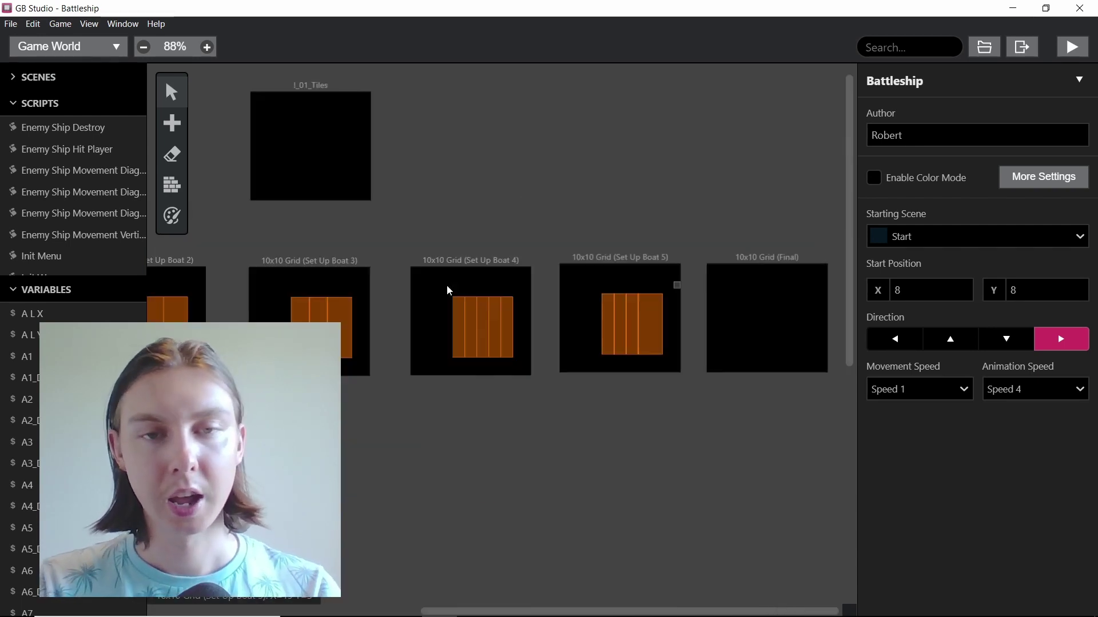
scroll(561, 360, "left", 4)
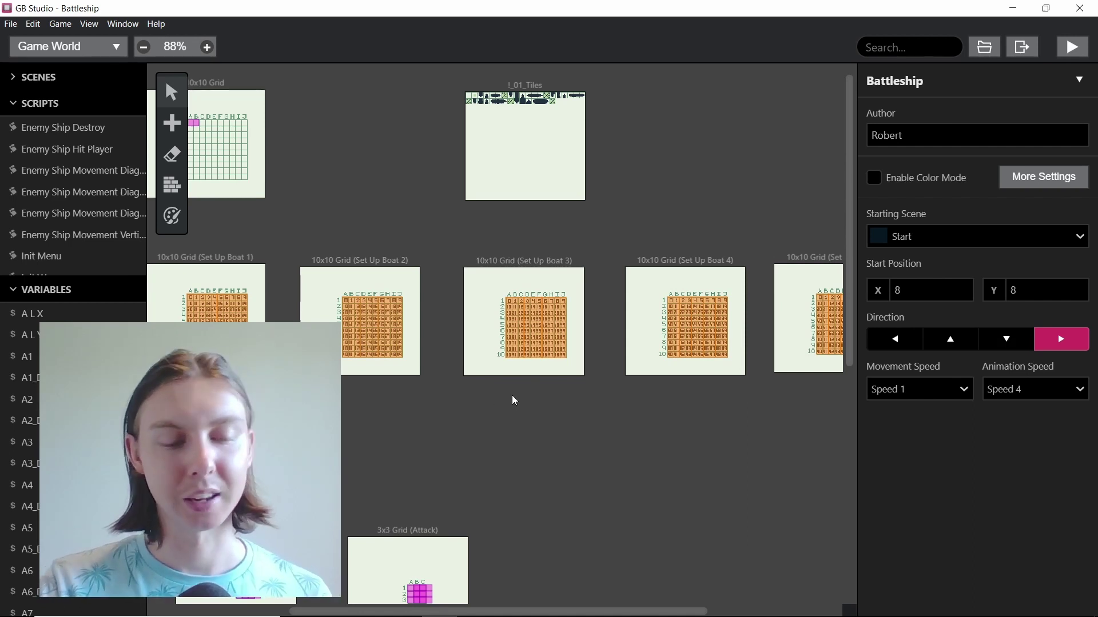
scroll(514, 401, "left", 4)
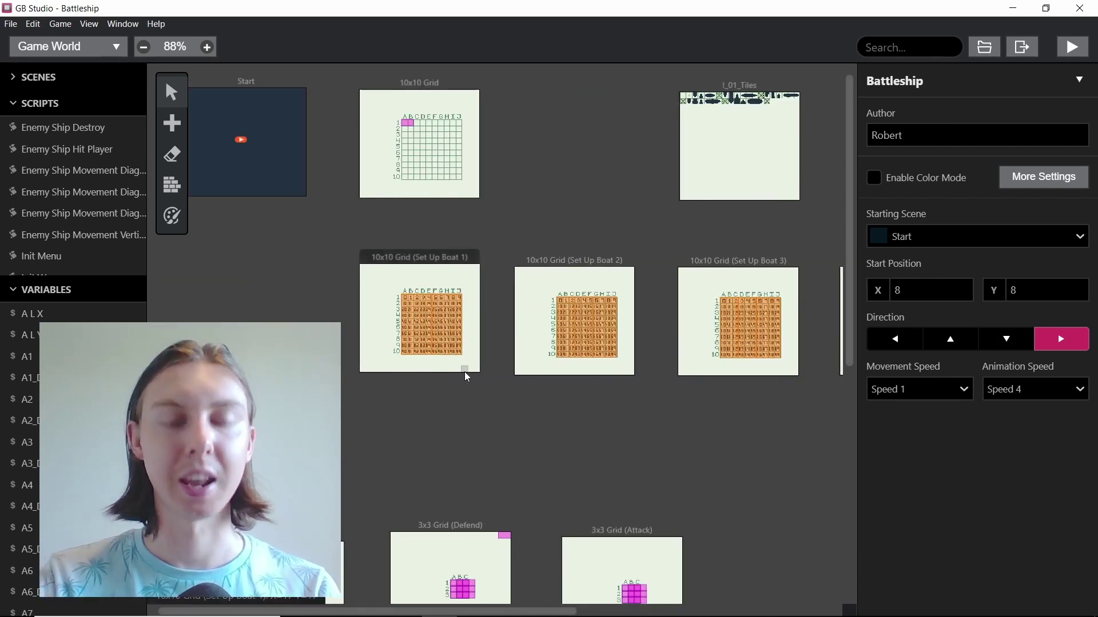
scroll(466, 378, "right", 5)
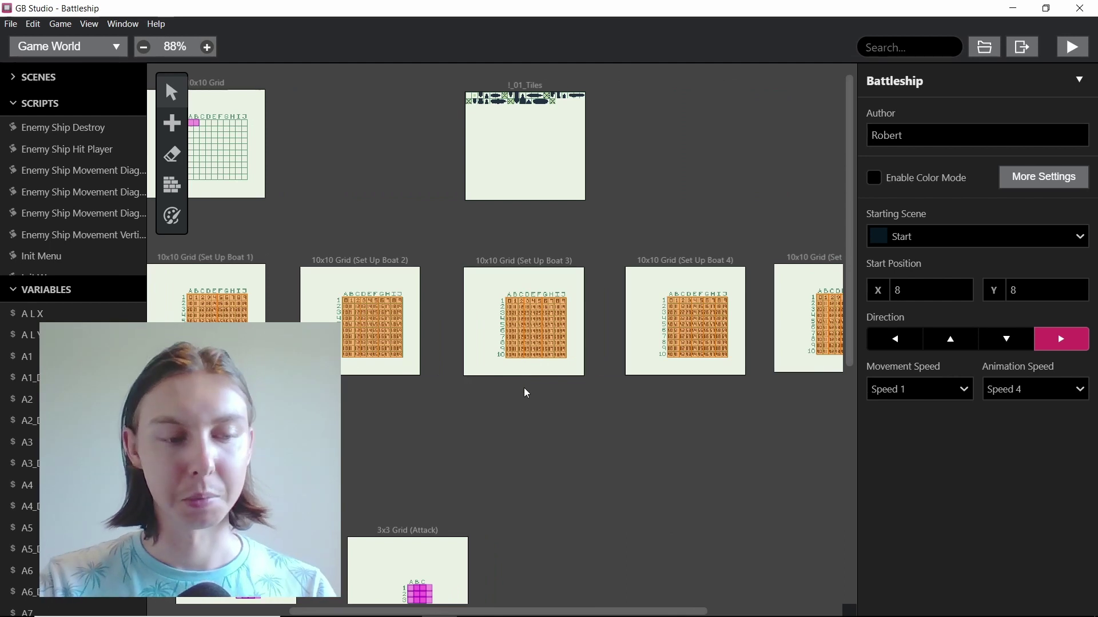
scroll(522, 389, "left", 4)
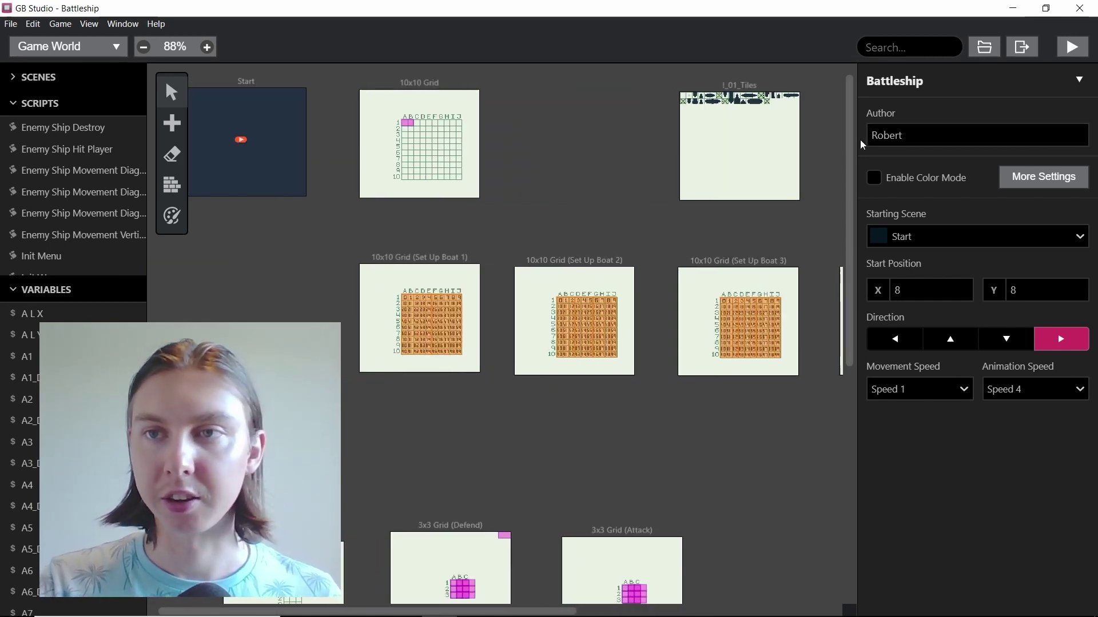
scroll(667, 433, "right", 10)
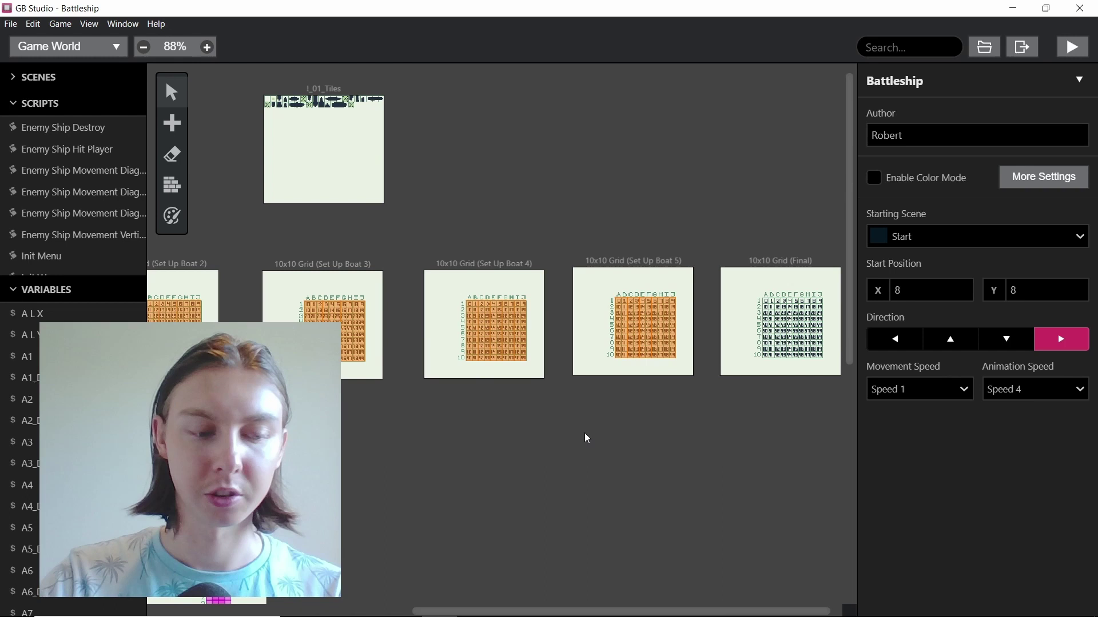
scroll(722, 318, "up", 3, "ctrl")
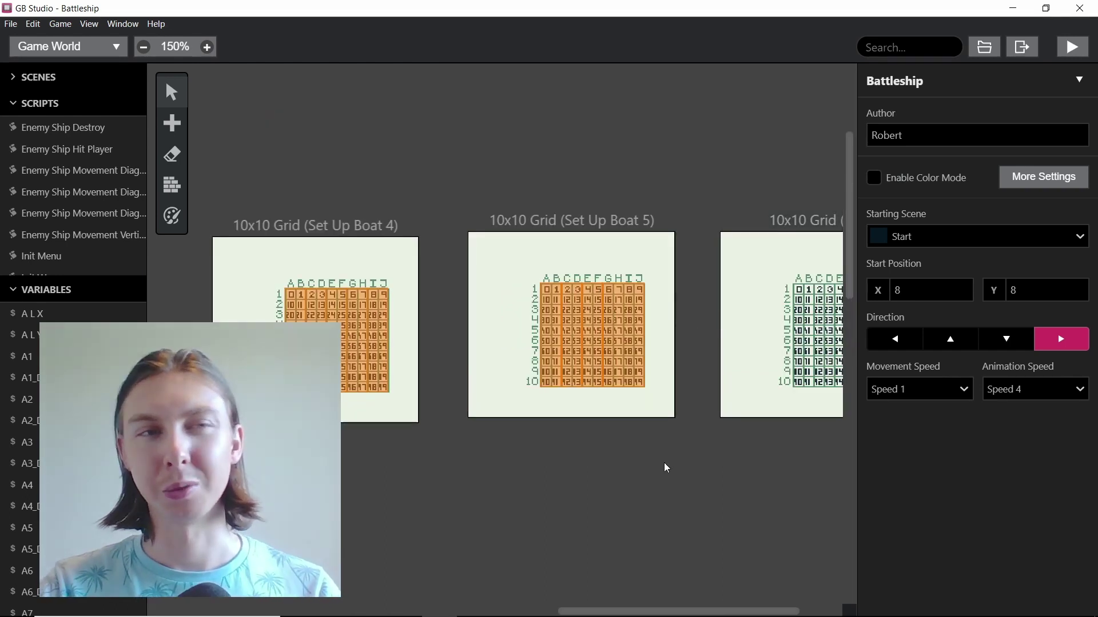
scroll(659, 484, "right", 3)
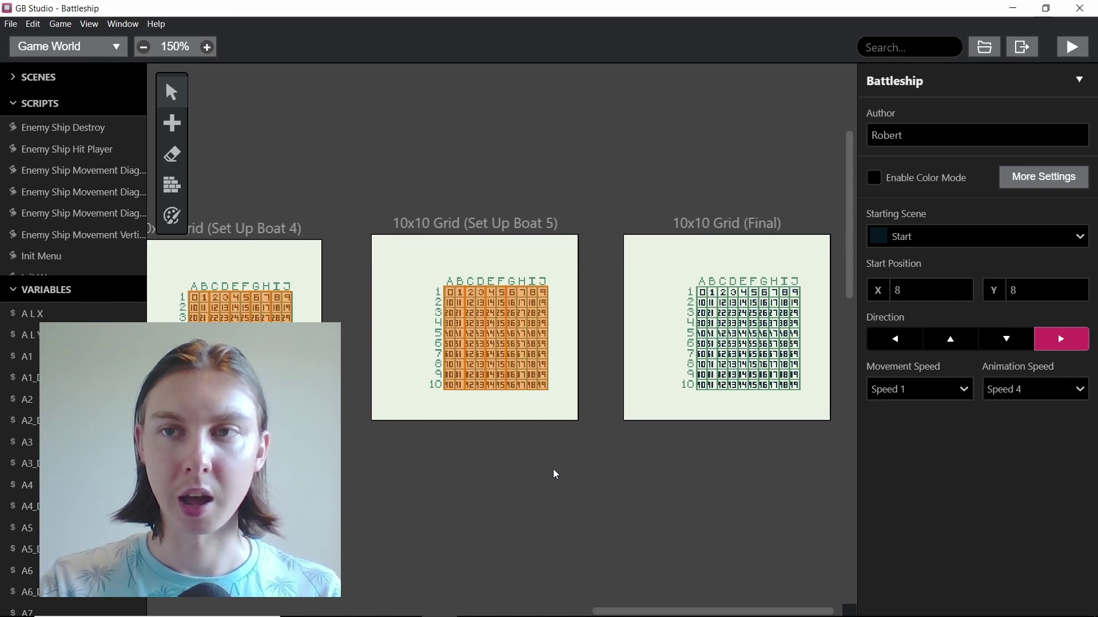
scroll(463, 225, "down", 3, "ctrl")
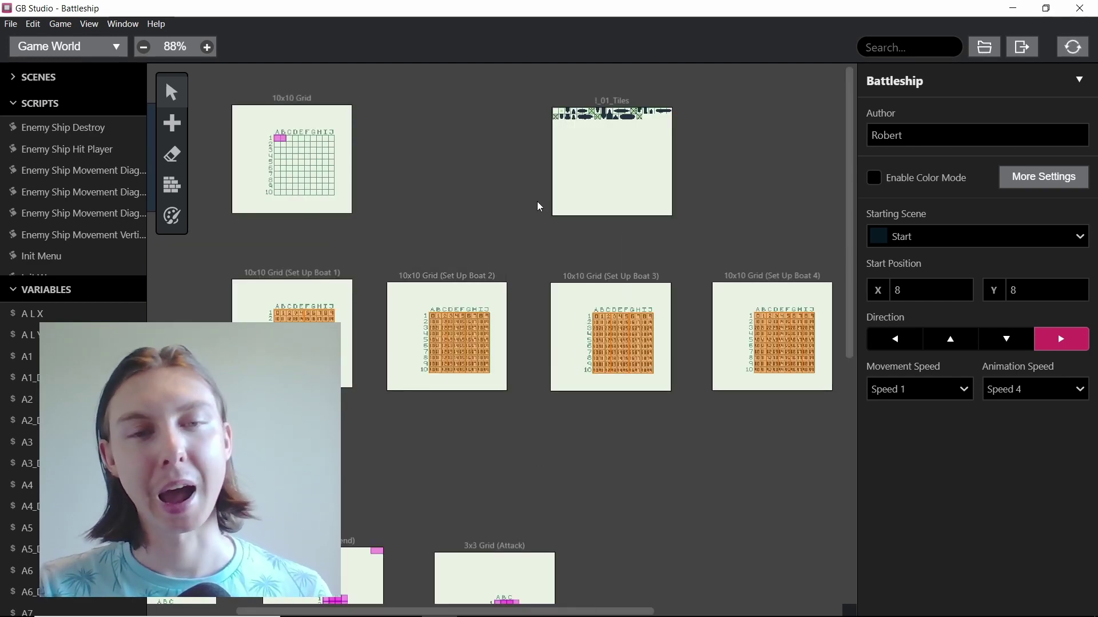
scroll(284, 340, "up", 5, "ctrl")
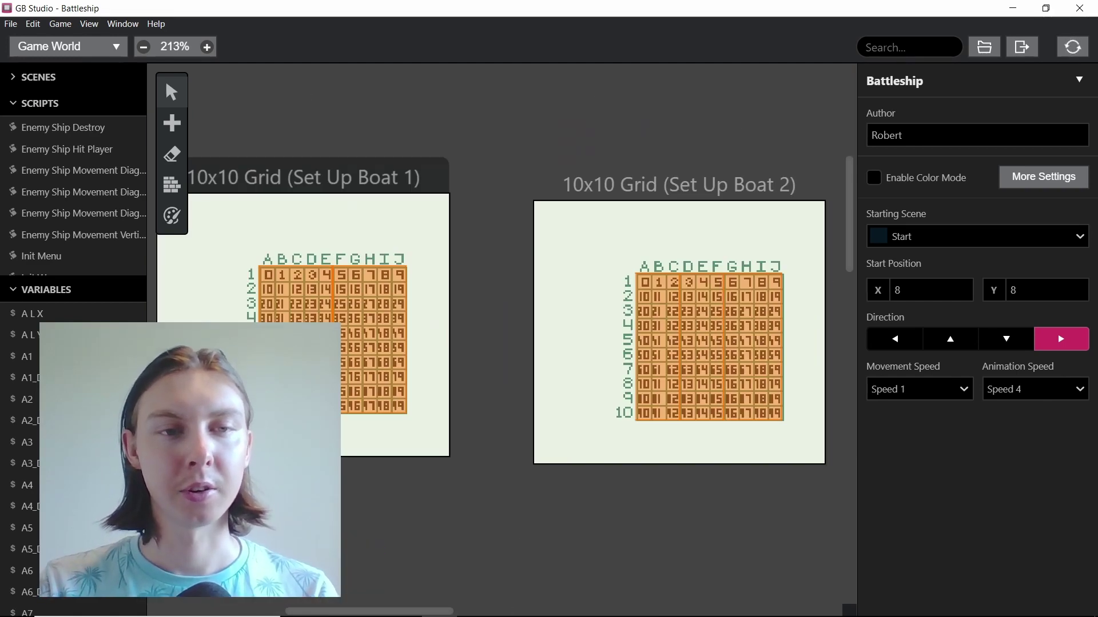
scroll(247, 321, "up", 2, "ctrl")
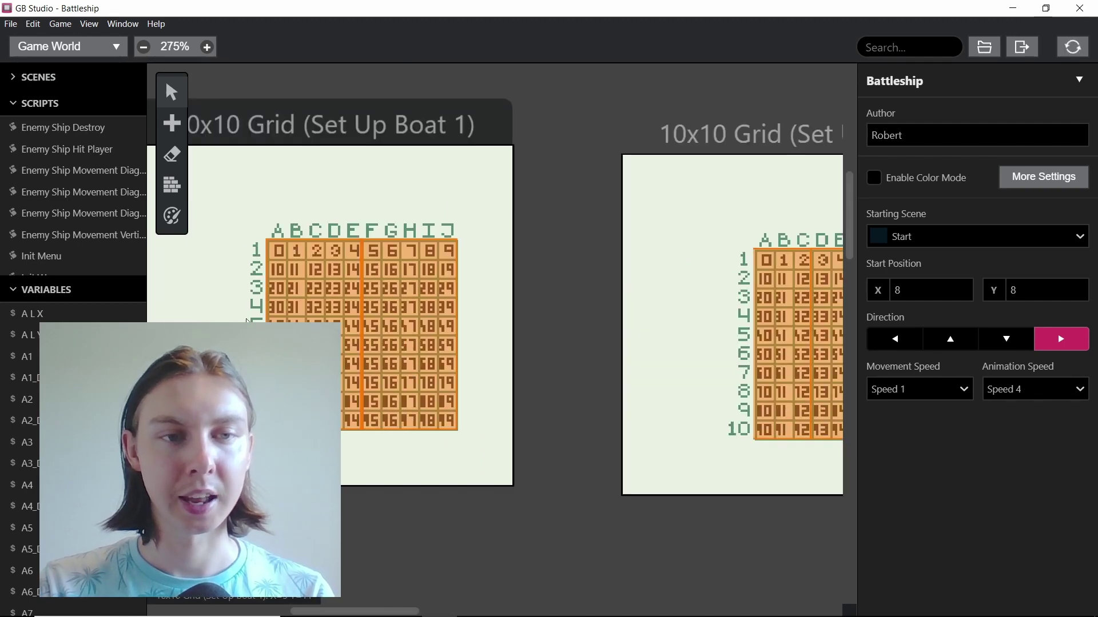
scroll(507, 549, "right", 5)
scroll(507, 548, "down", 2)
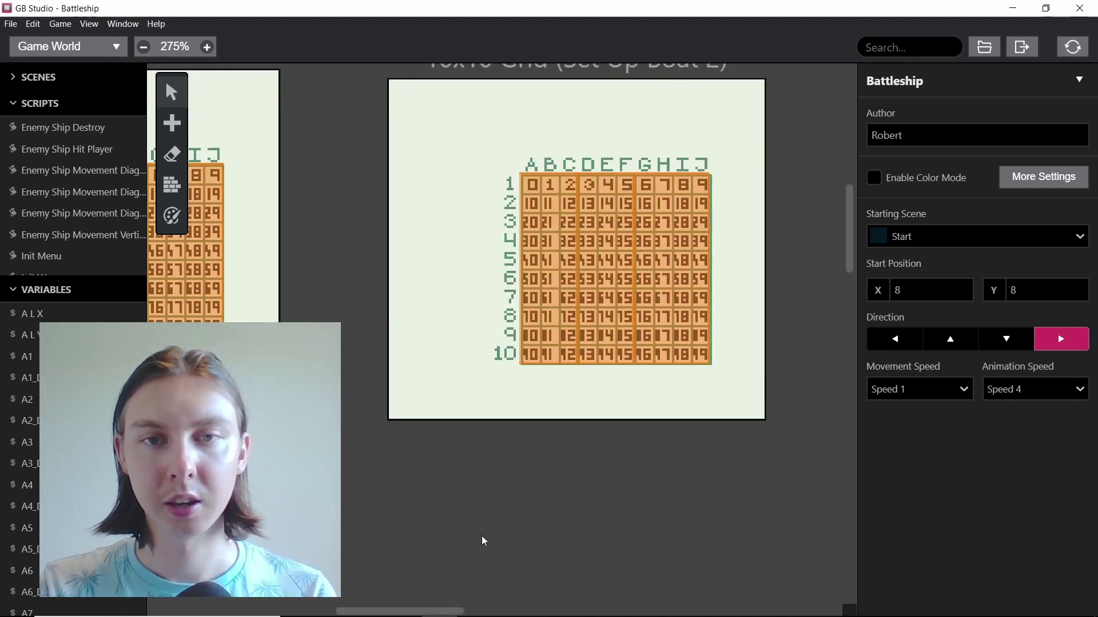
scroll(482, 539, "down", 2, "ctrl")
scroll(762, 528, "right", 15)
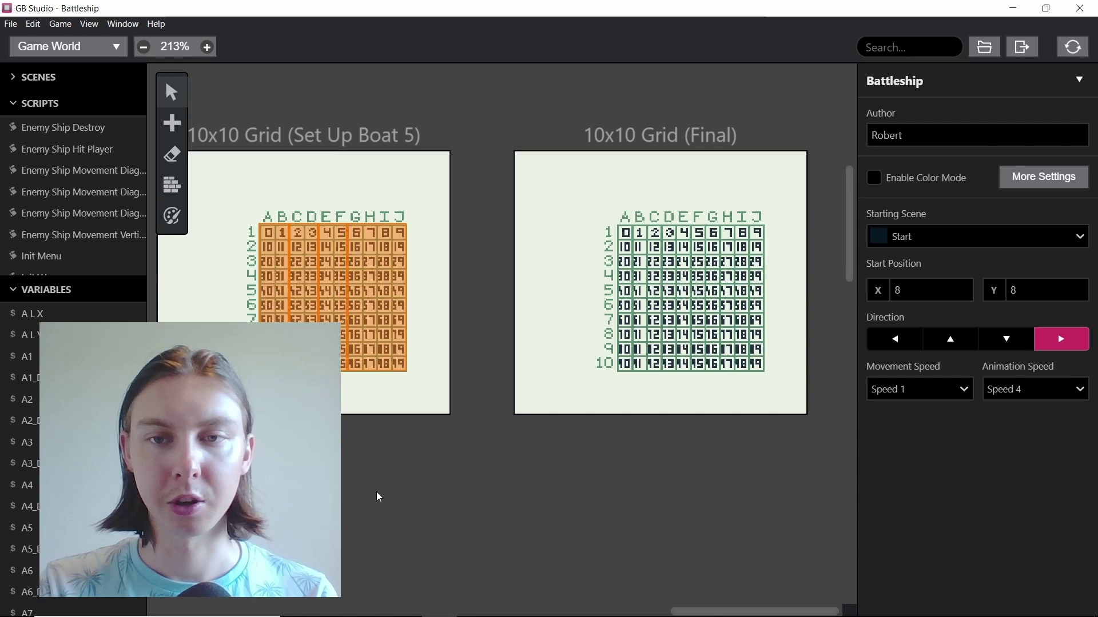
scroll(799, 310, "up", 4, "ctrl")
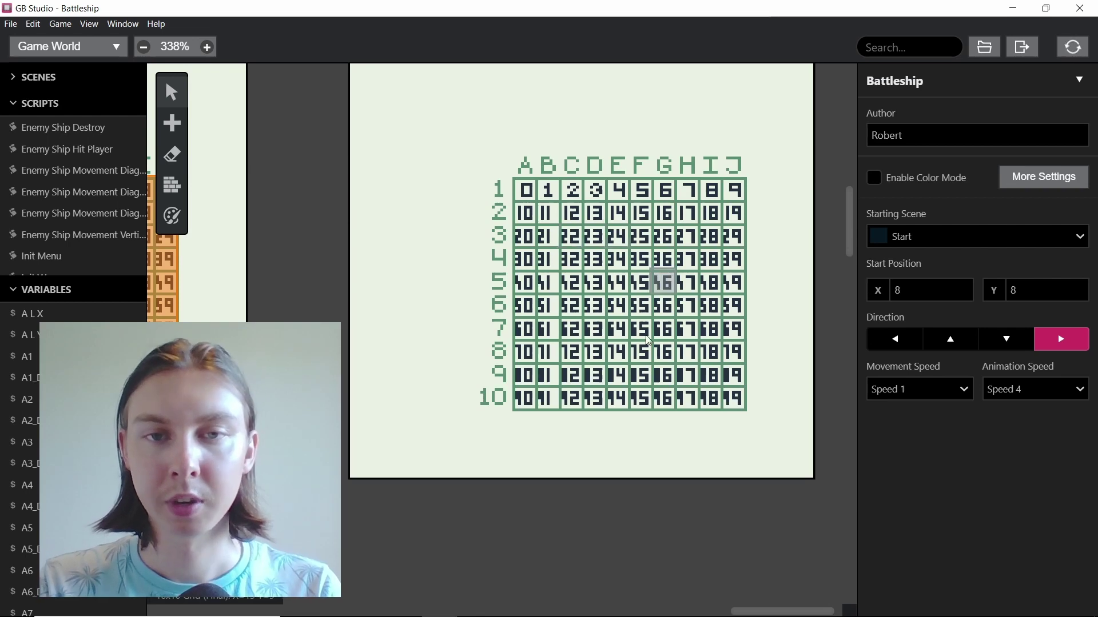
left_click(563, 367)
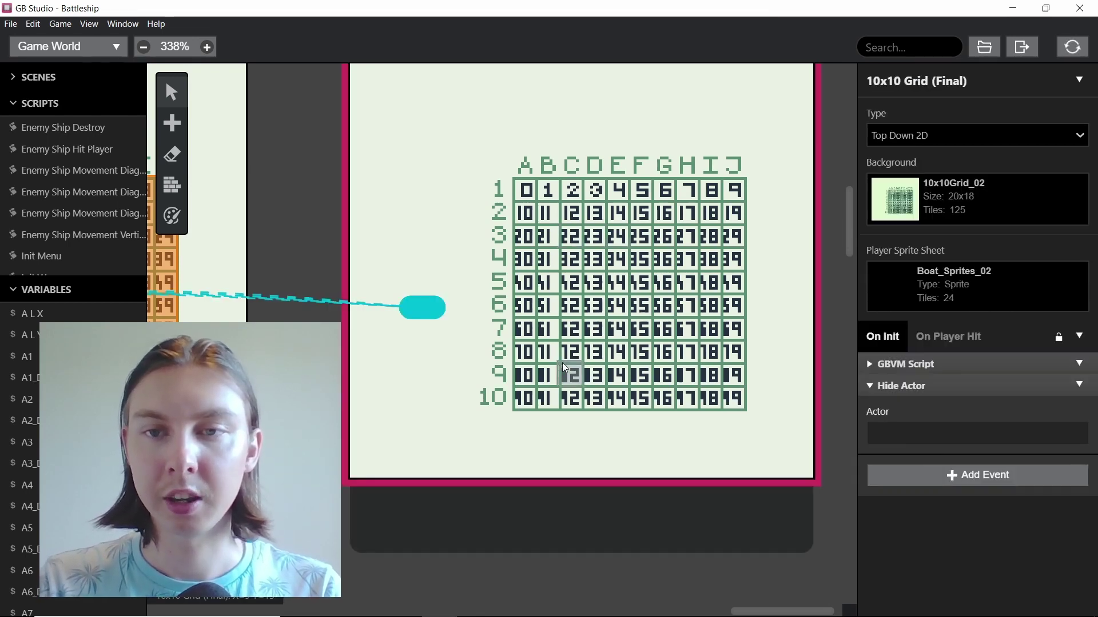
Expand the On Init GBVM Script and scroll through its VM_REPLACE_TILE_XY lines.
left_click(952, 355)
scroll(985, 422, "down", 3)
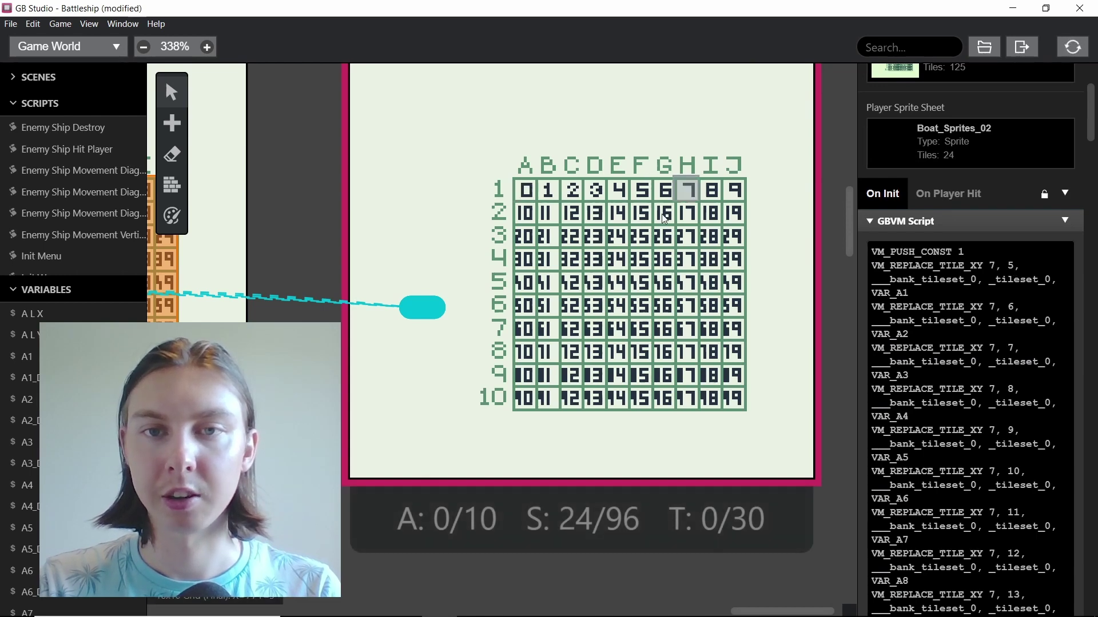
scroll(508, 273, "up", 5)
scroll(507, 273, "down", 2, "ctrl")
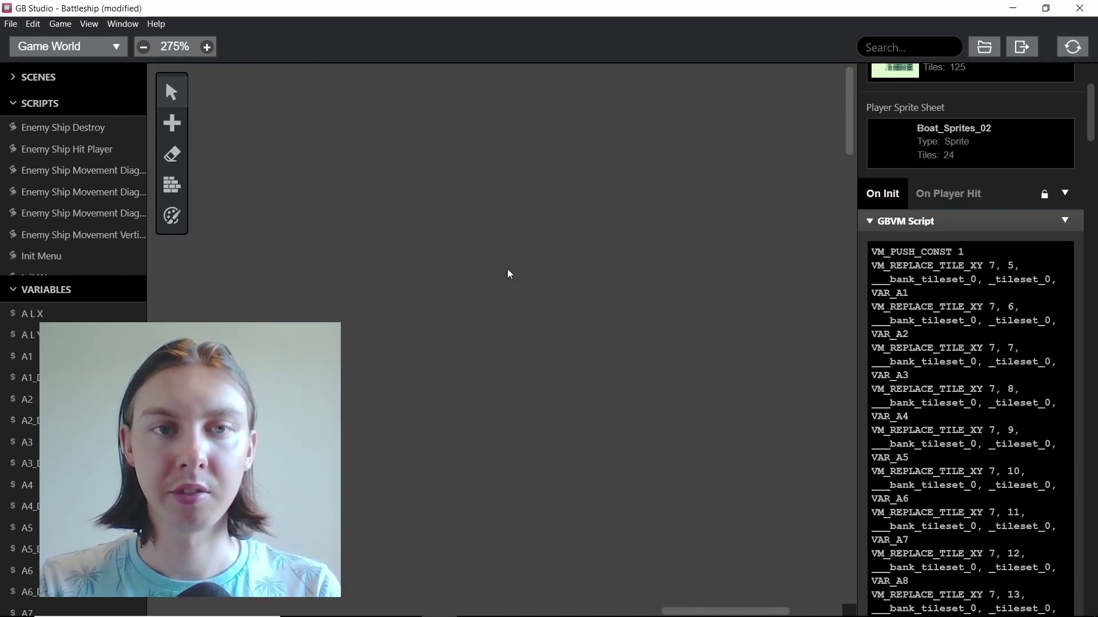
scroll(508, 274, "down", 3, "ctrl")
scroll(565, 302, "up", 2, "ctrl")
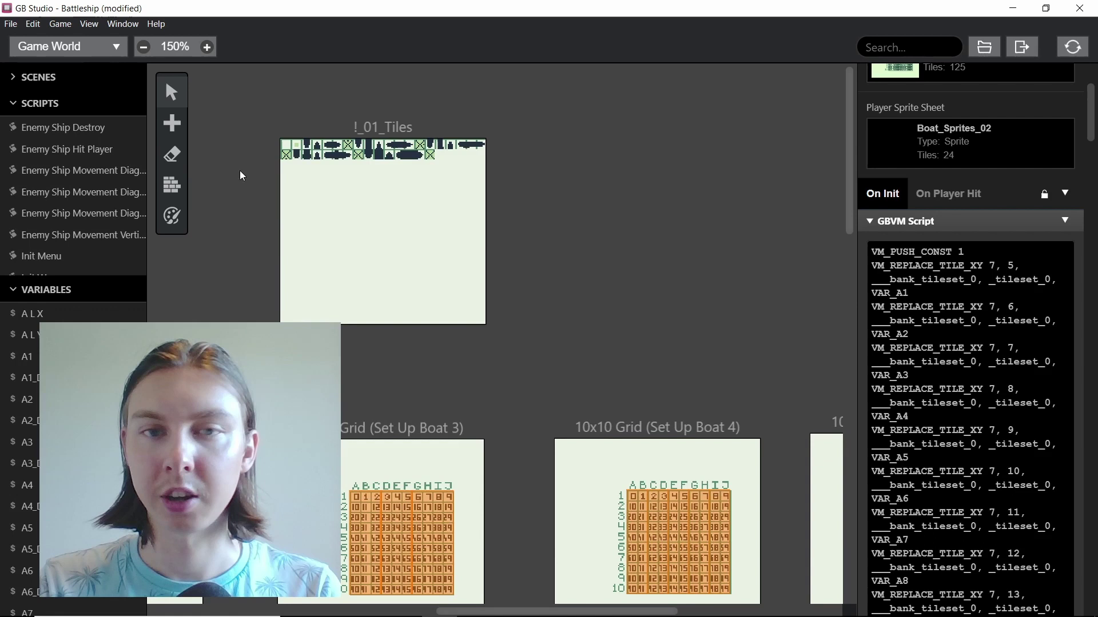
scroll(286, 132, "up", 4, "ctrl")
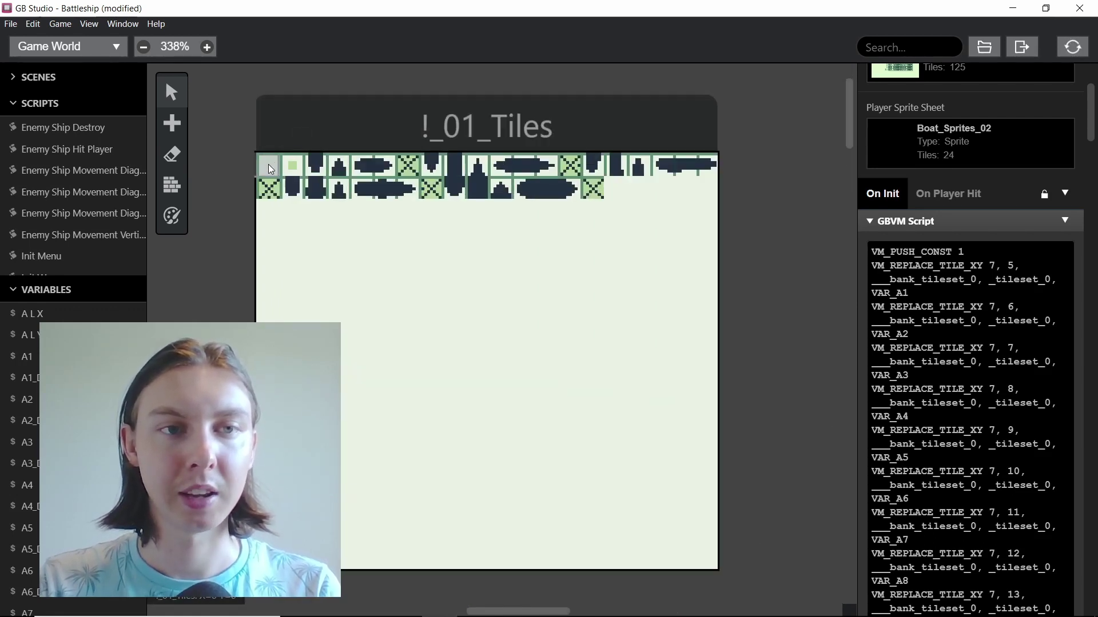
scroll(451, 301, "down", 5)
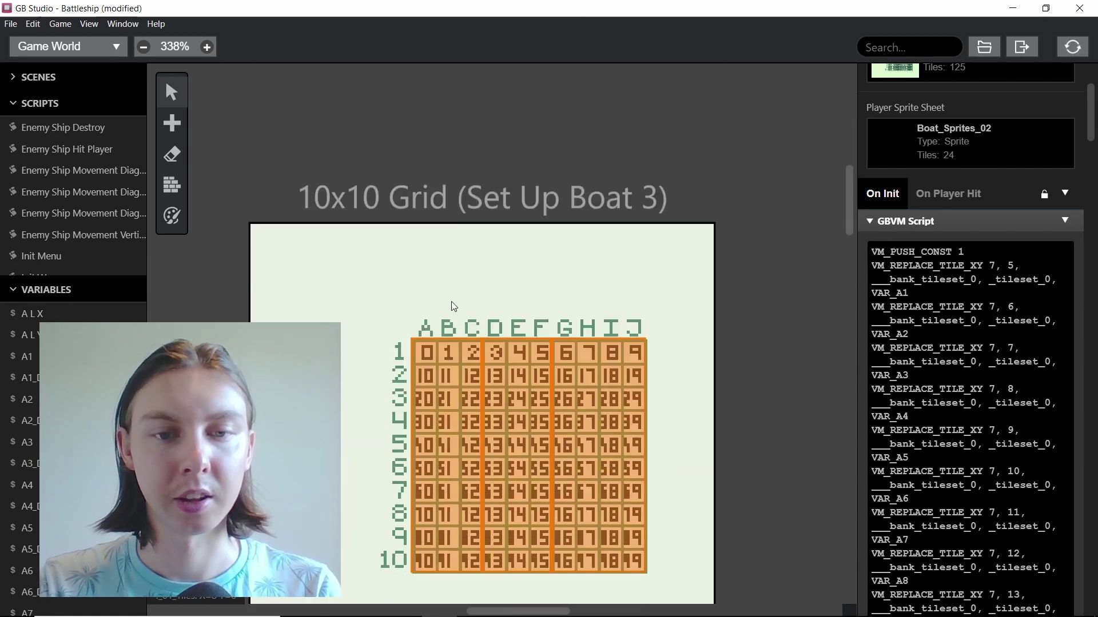
scroll(453, 306, "up", 5)
scroll(429, 266, "down", 5)
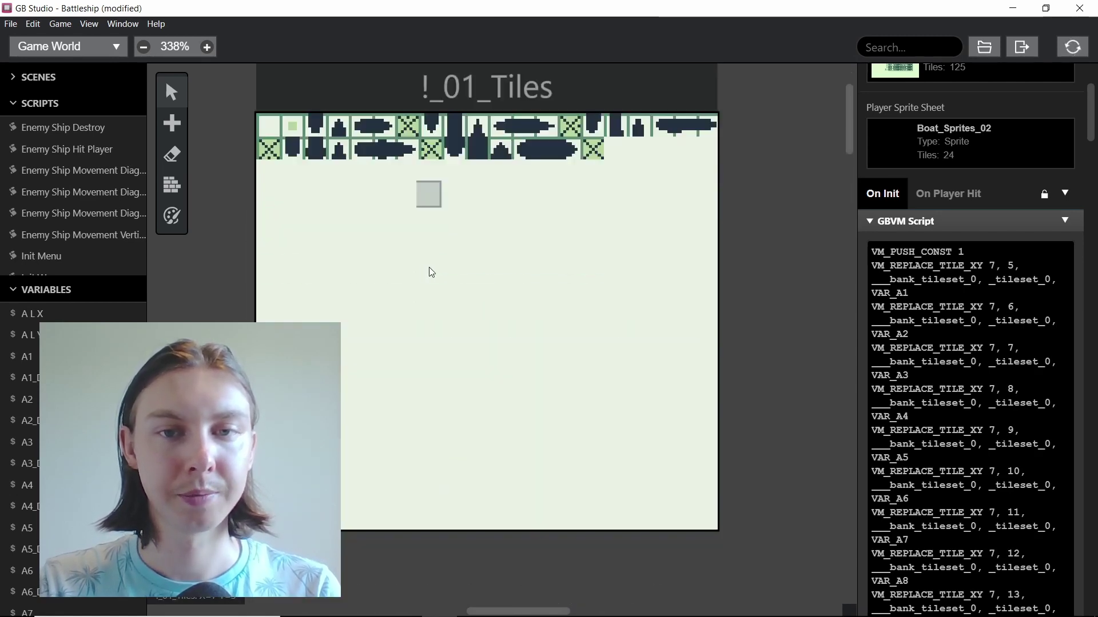
scroll(566, 308, "down", 2, "ctrl")
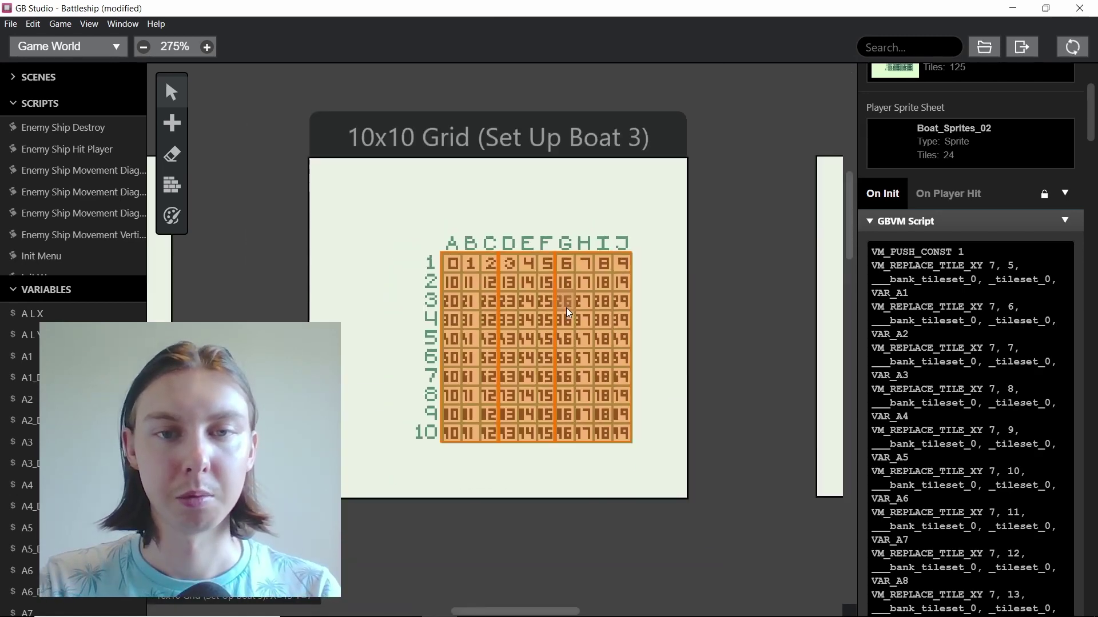
scroll(564, 306, "down", 5, "ctrl")
scroll(566, 300, "left", 3)
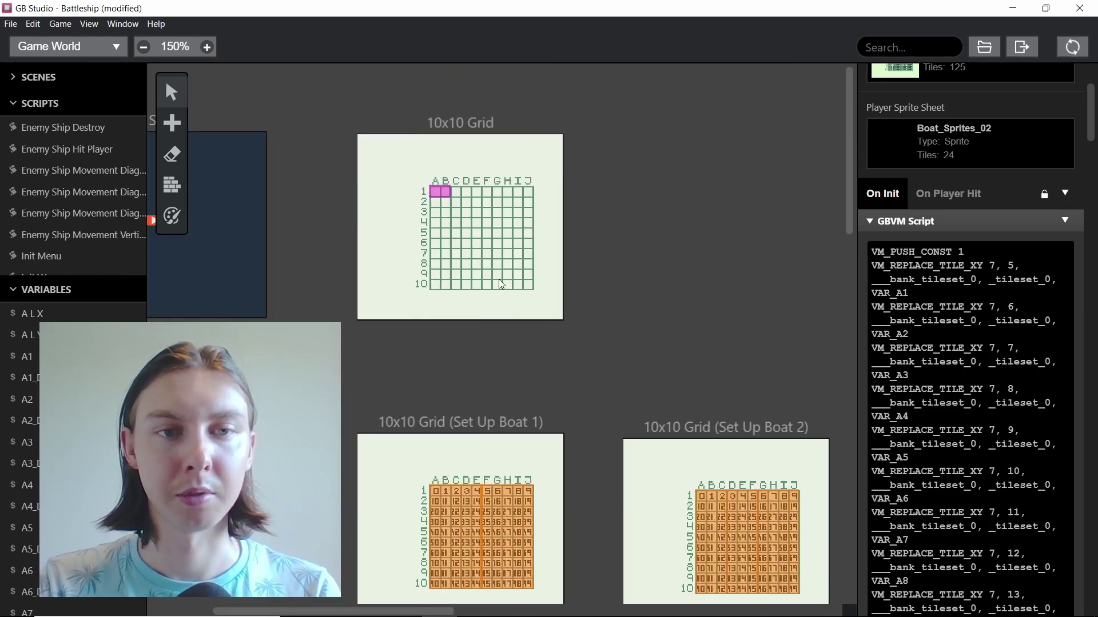
scroll(431, 226, "up", 5, "ctrl")
scroll(526, 222, "down", 5, "ctrl")
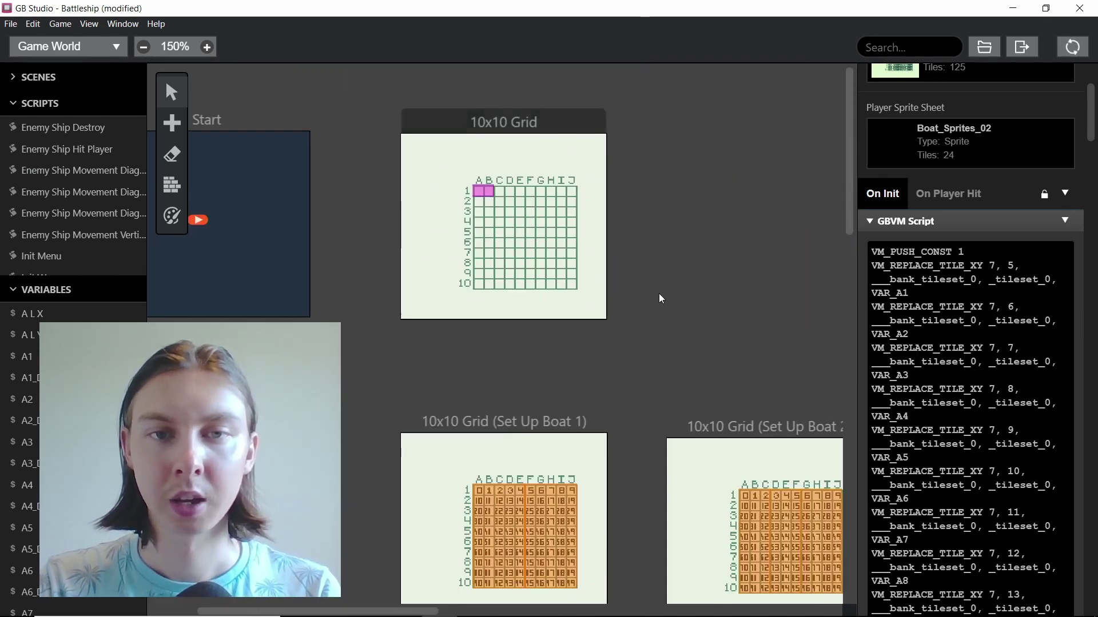
scroll(658, 293, "right", 5)
scroll(659, 293, "down", 3)
Return to project settings and select the boat-placement trigger in Set Up Boat 1.
scroll(340, 225, "left", 3)
left_click(338, 229)
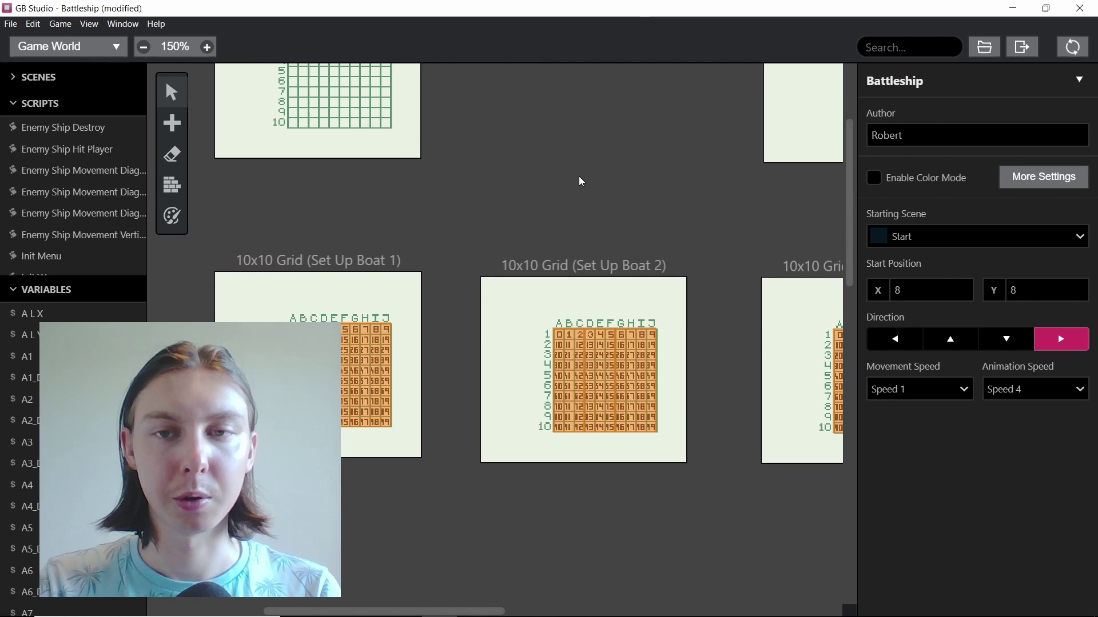
left_click(364, 333)
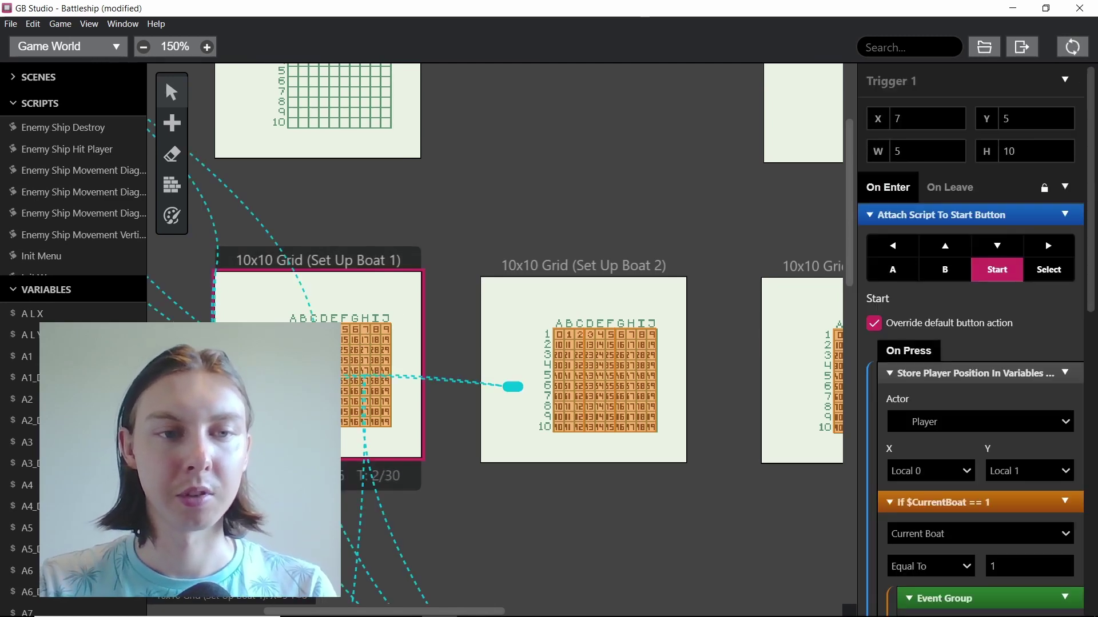
scroll(365, 331, "up", 2, "ctrl")
scroll(1069, 285, "down", 3)
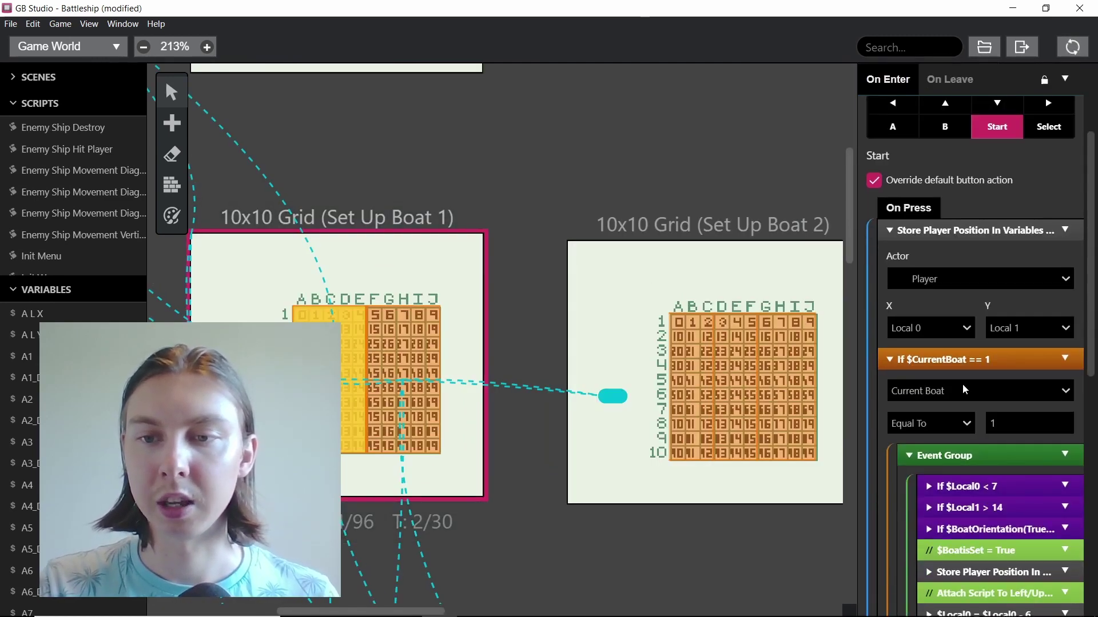
Widen the inspector and expand Find X to show cases calling (D), (E), (F) Find Y.
left_click_drag(864, 336, 743, 336)
scroll(966, 298, "down", 2)
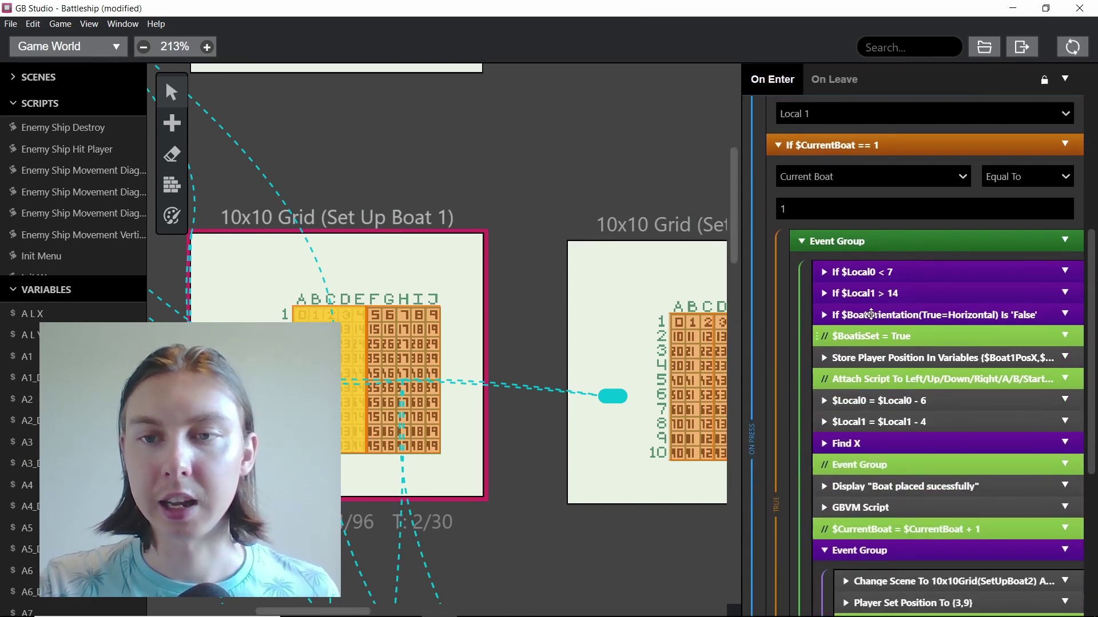
scroll(286, 343, "up", 2, "ctrl")
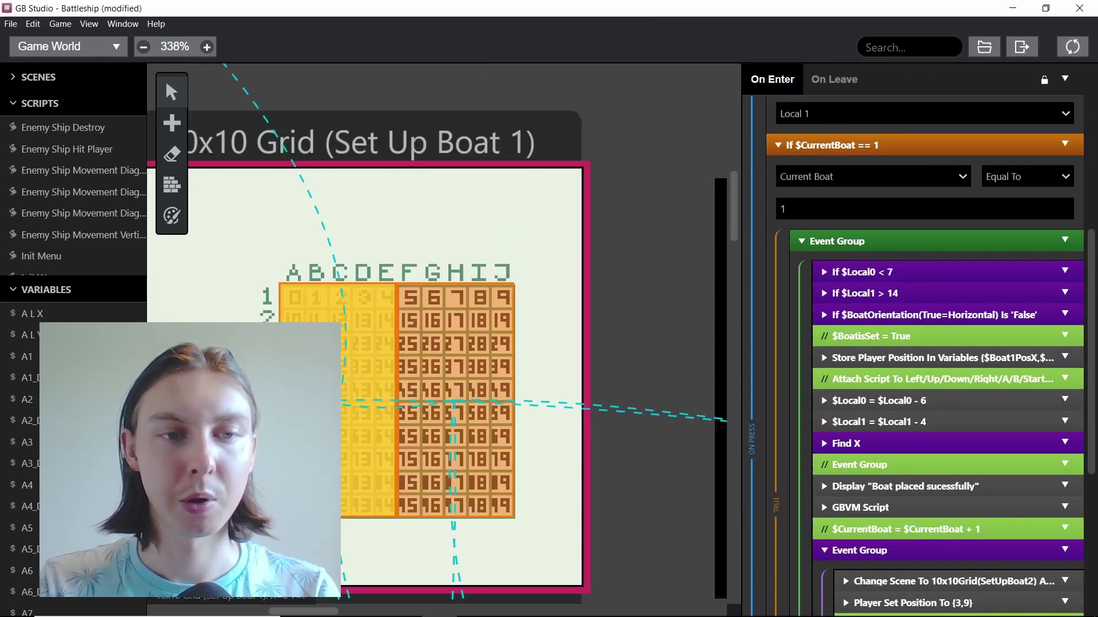
scroll(862, 373, "down", 1)
left_click(861, 371)
scroll(1032, 353, "down", 10)
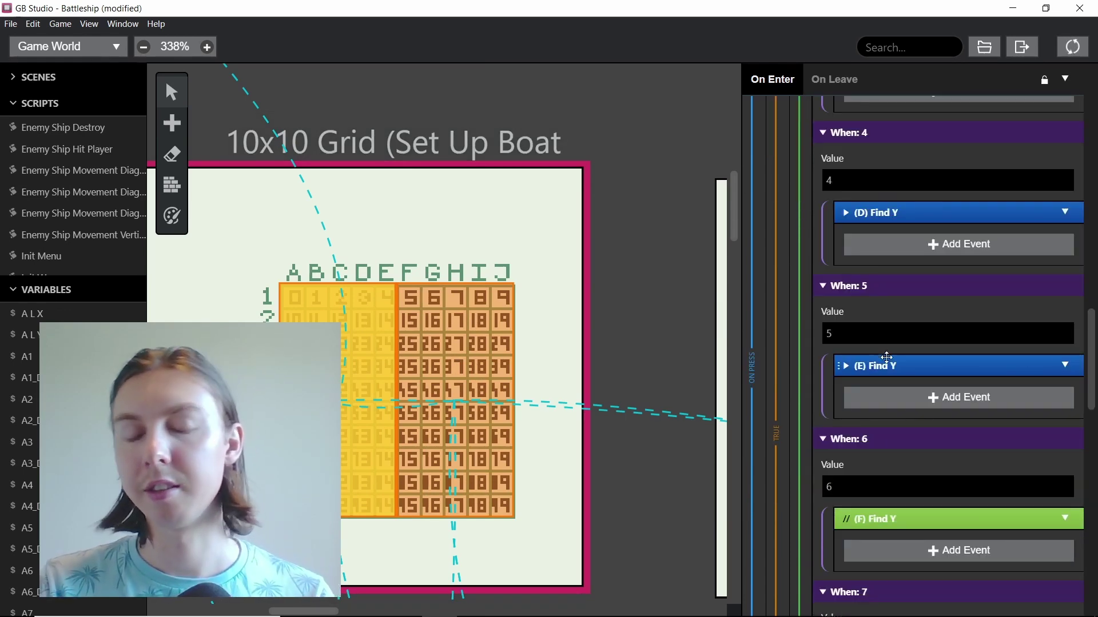
scroll(642, 164, "up", 10)
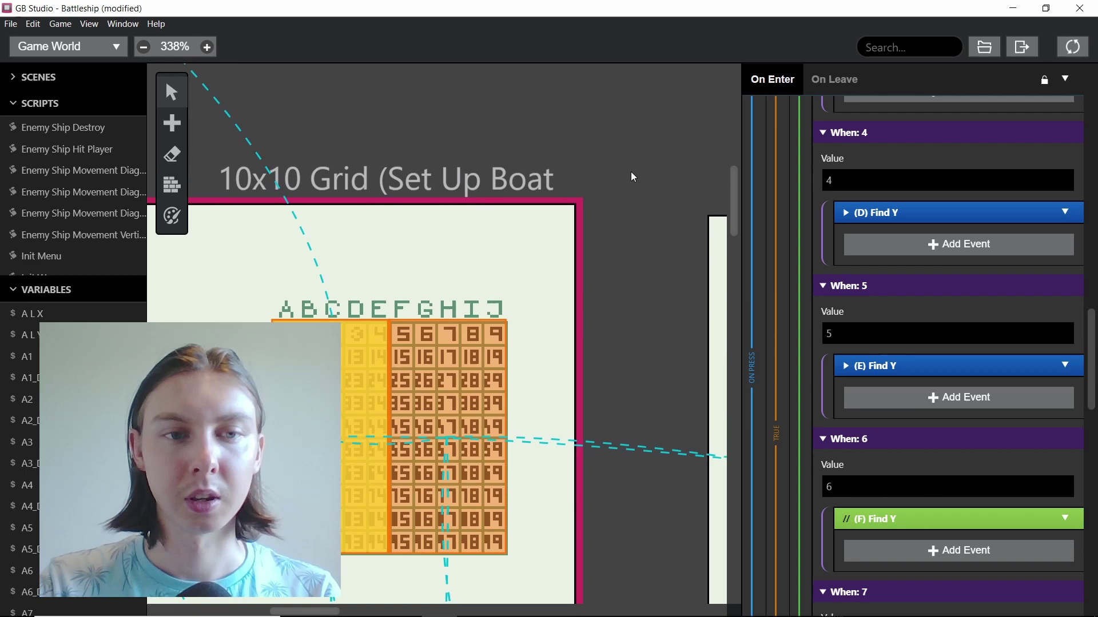
Pan around the world canvas to survey the Battleship scenes.
scroll(581, 296, "right", 3)
scroll(561, 343, "right", 5)
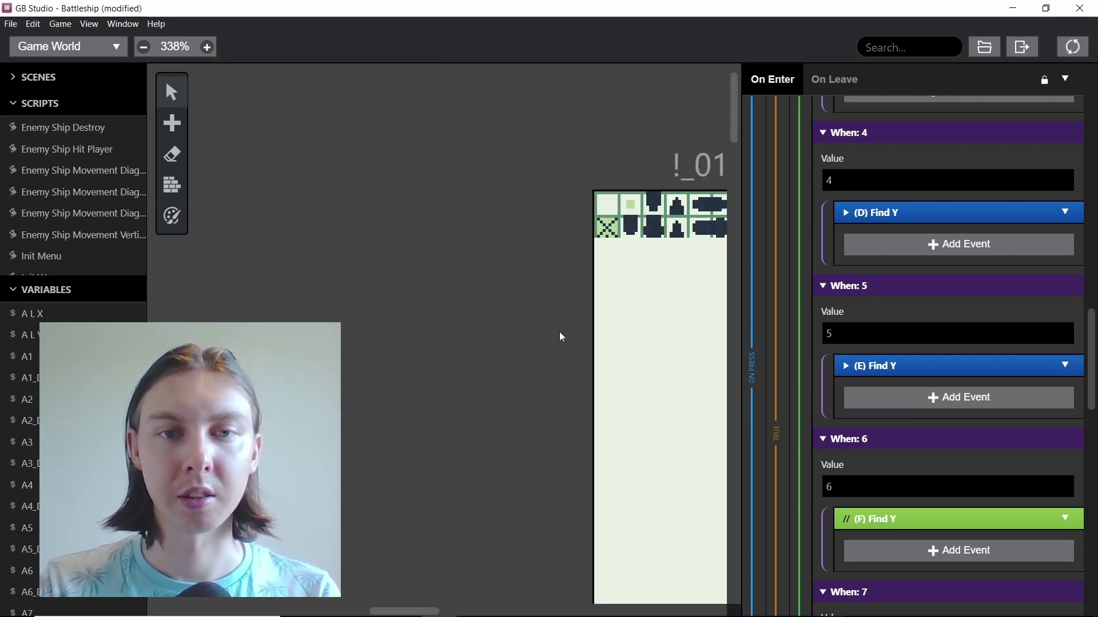
scroll(486, 143, "right", 2)
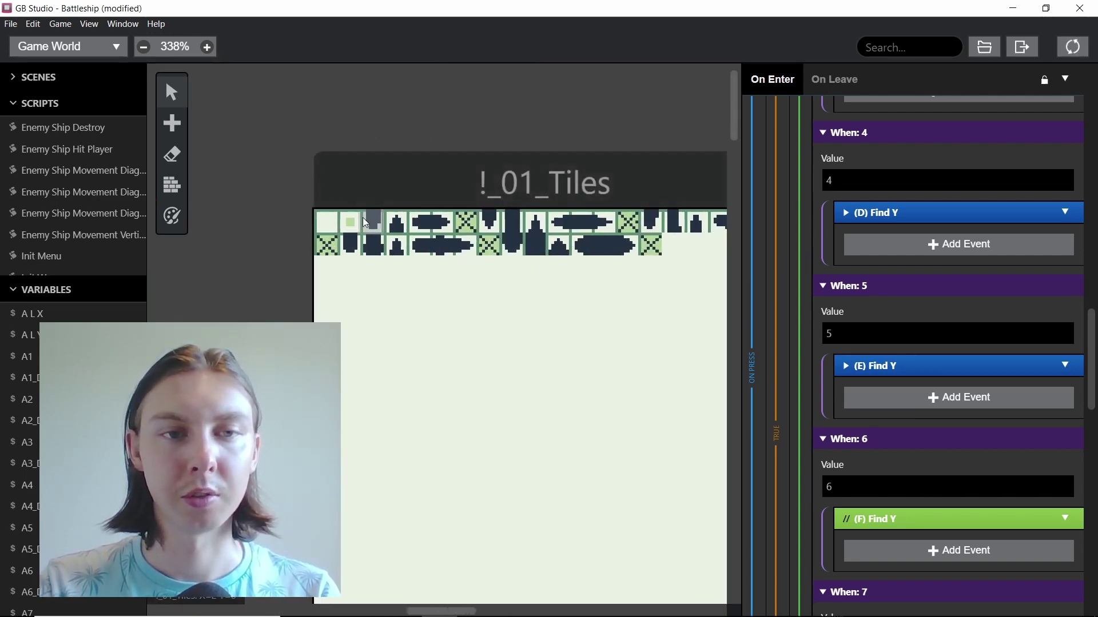
scroll(377, 224, "up", 3, "ctrl")
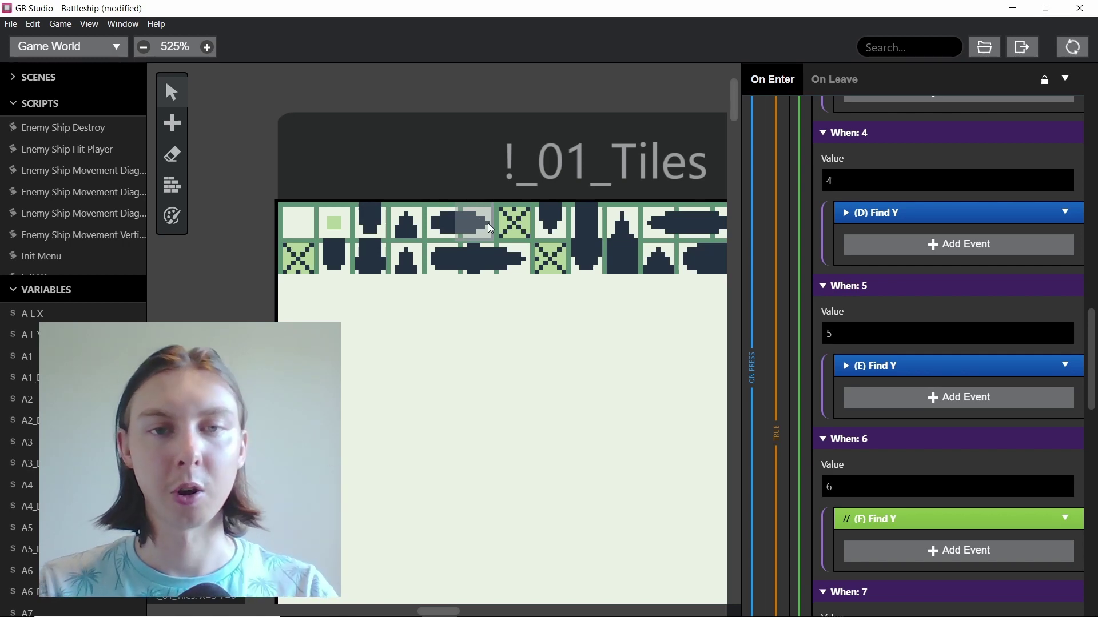
scroll(493, 245, "down", 3, "ctrl")
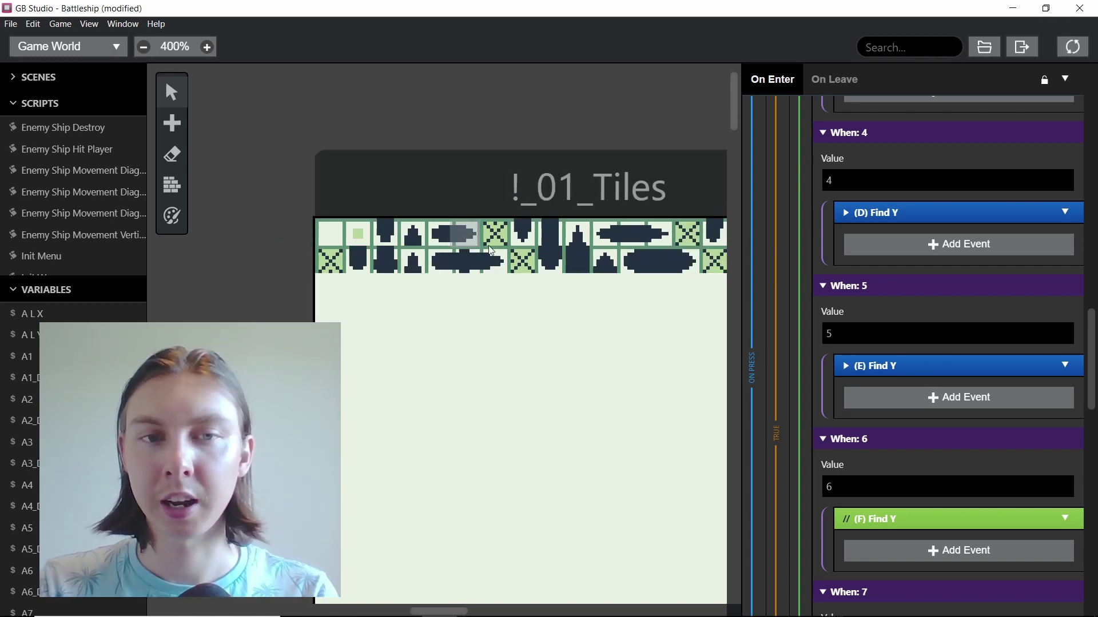
scroll(422, 309, "down", 4, "ctrl")
scroll(263, 266, "up", 3, "ctrl")
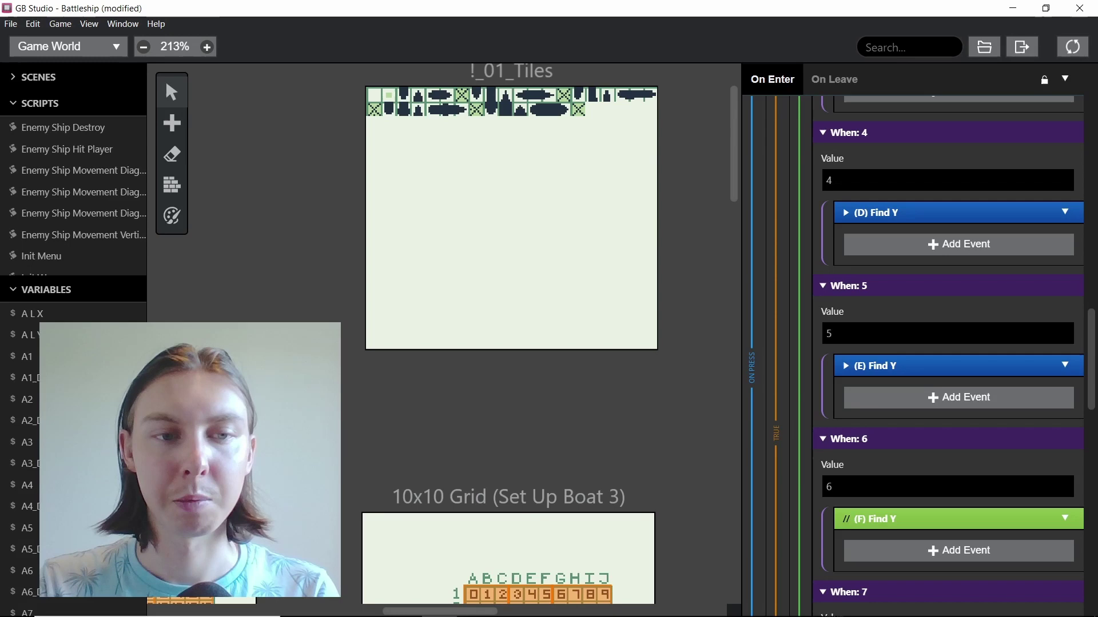
scroll(415, 314, "down", 2, "ctrl")
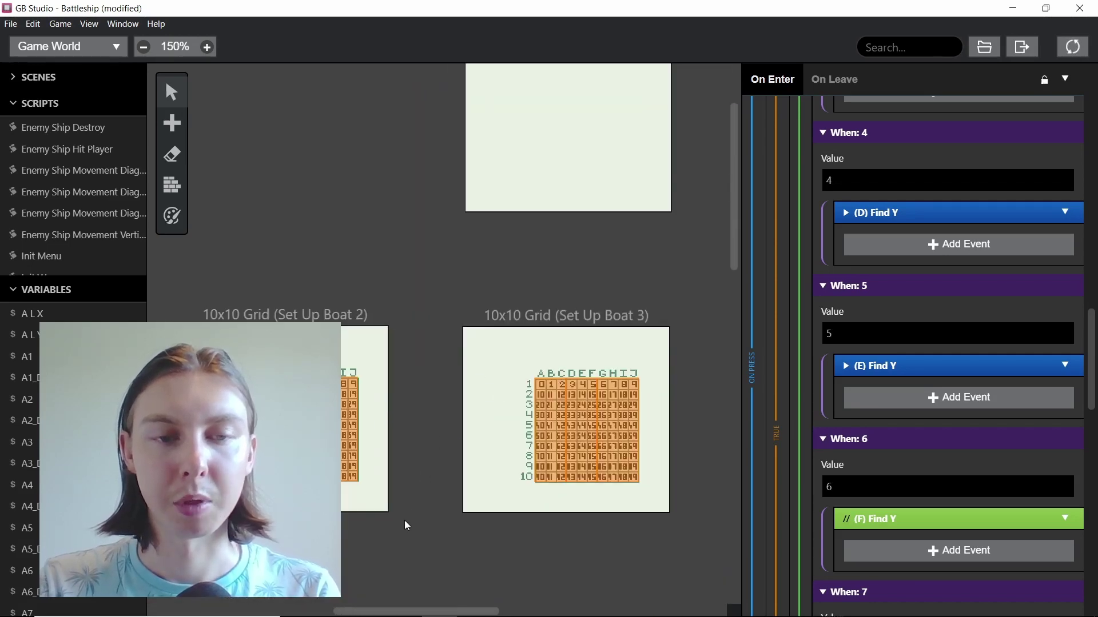
scroll(404, 520, "left", 3)
scroll(404, 520, "down", 1)
scroll(370, 521, "left", 2)
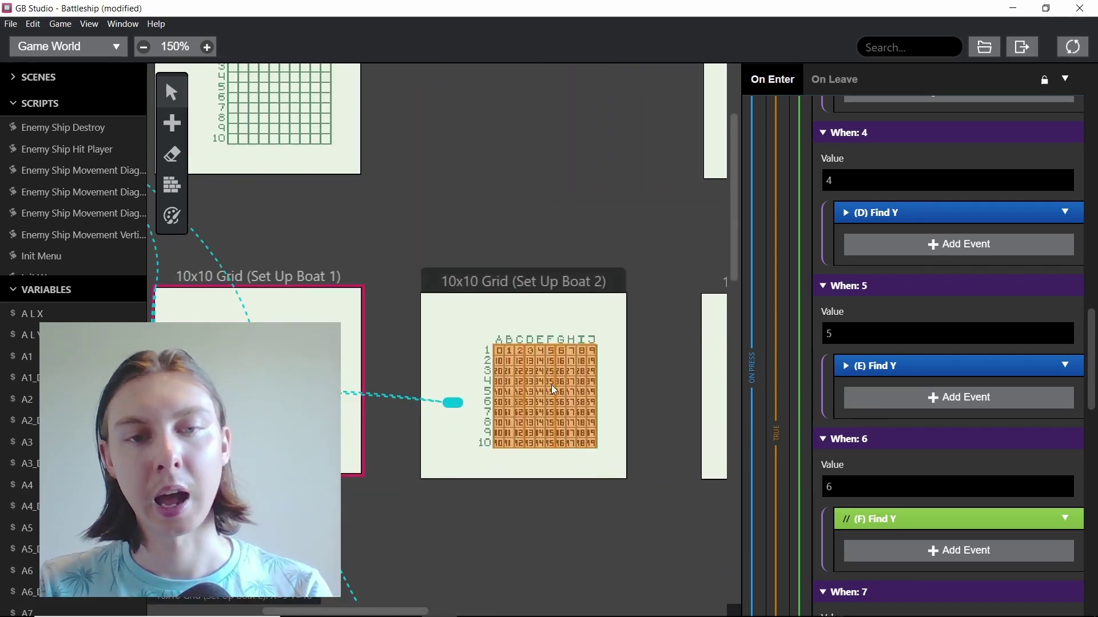
scroll(554, 383, "up", 2, "ctrl")
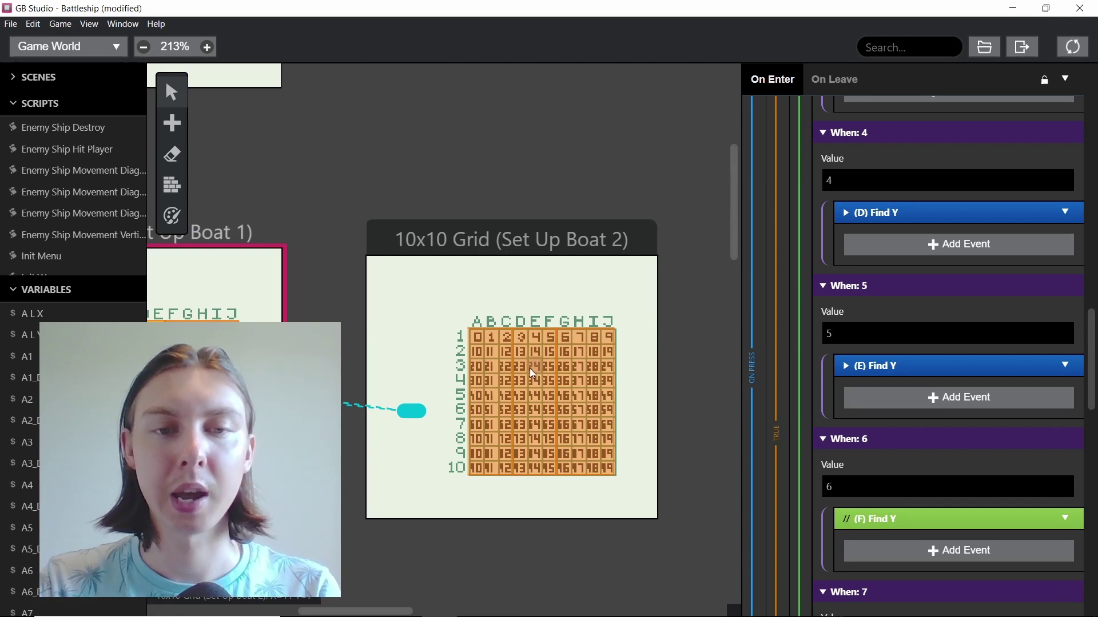
scroll(685, 441, "right", 3)
scroll(588, 172, "up", 5)
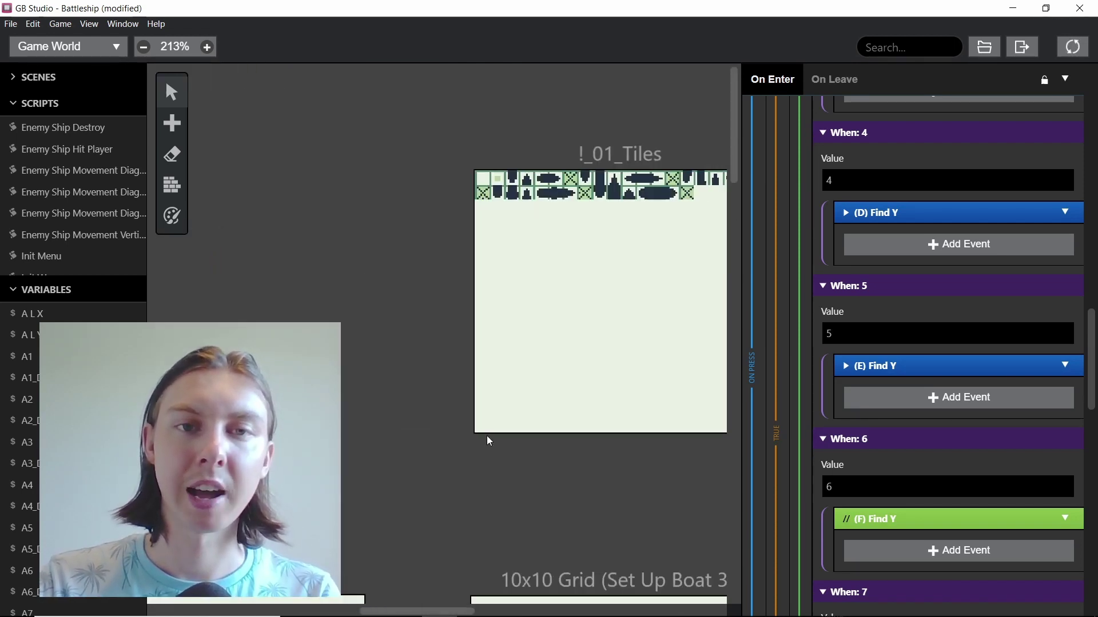
scroll(389, 144, "right", 2)
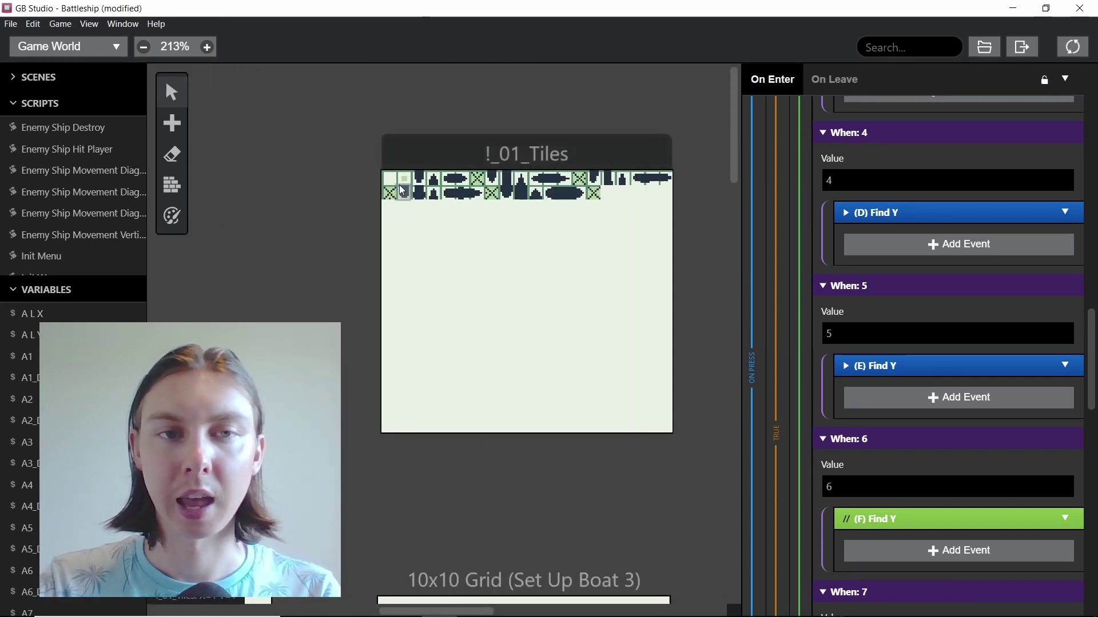
scroll(435, 246, "down", 4)
scroll(458, 274, "left", 4)
Bring up the Battleship project settings and run the game in a play window.
left_click(482, 306)
scroll(521, 282, "left", 1)
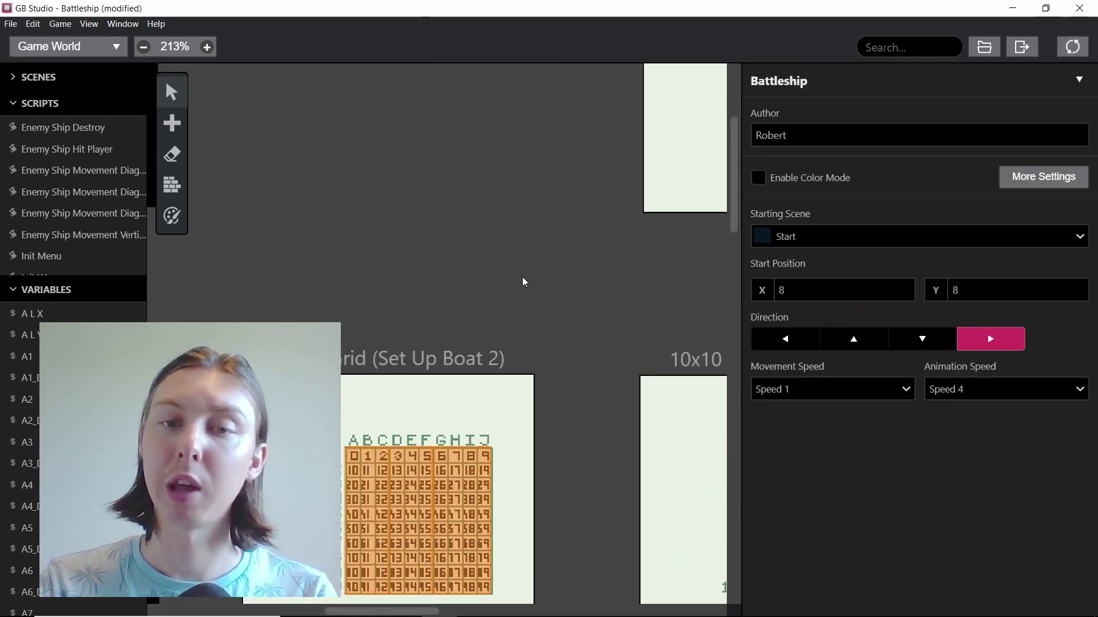
scroll(571, 371, "down", 3)
scroll(583, 326, "left", 1)
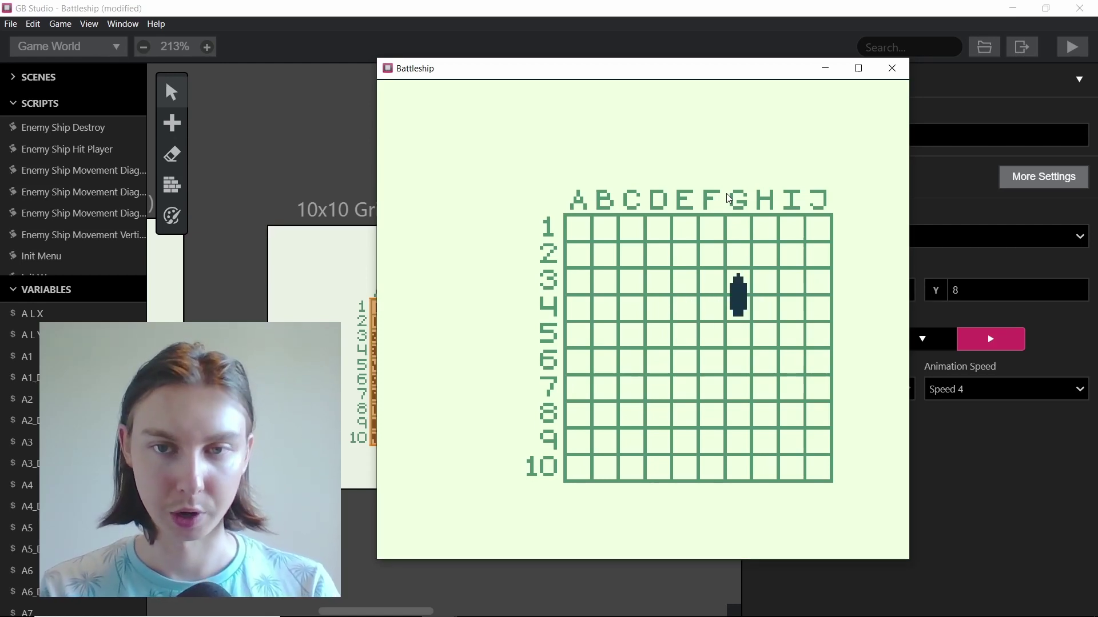
Toggle the boat between horizontal and vertical while nudging it around columns F–G.
key("z")
key("z")
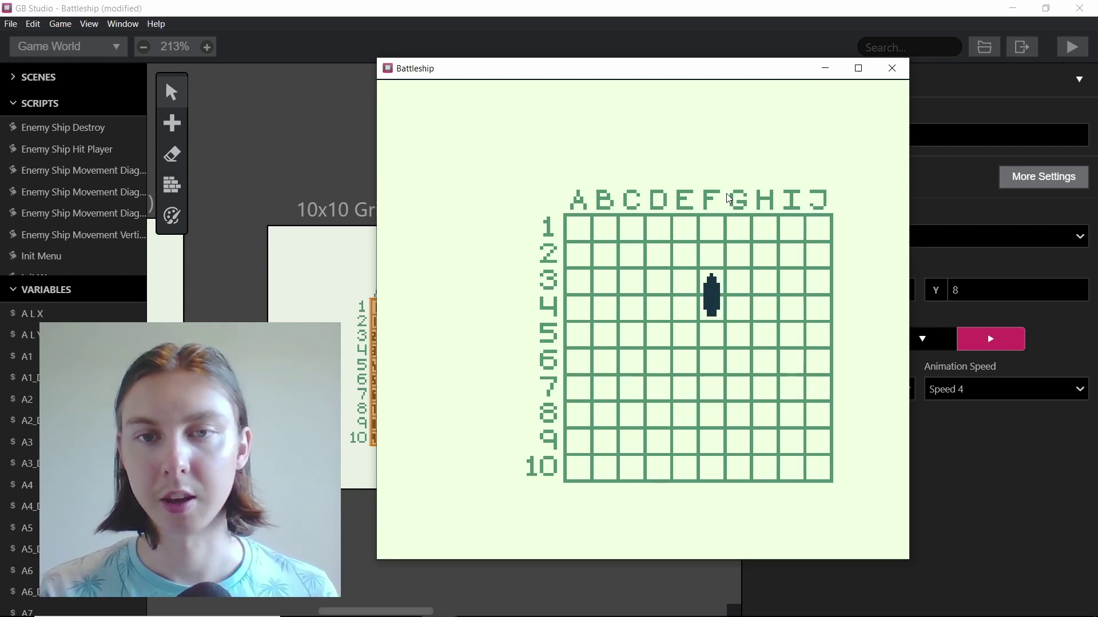
key("Left")
key("z")
key("z")
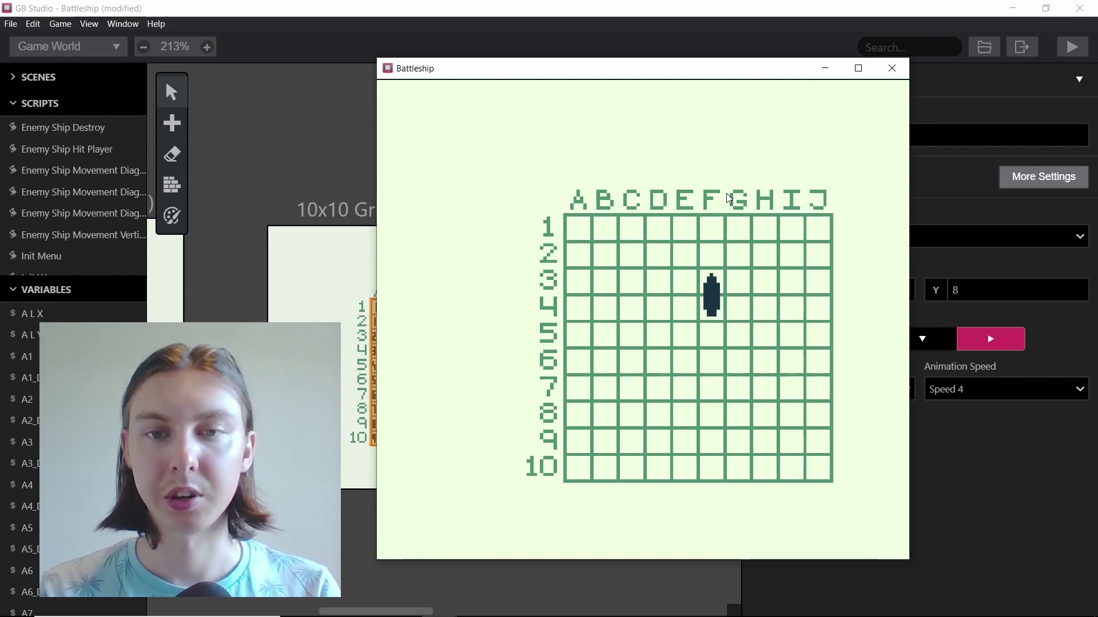
key("z")
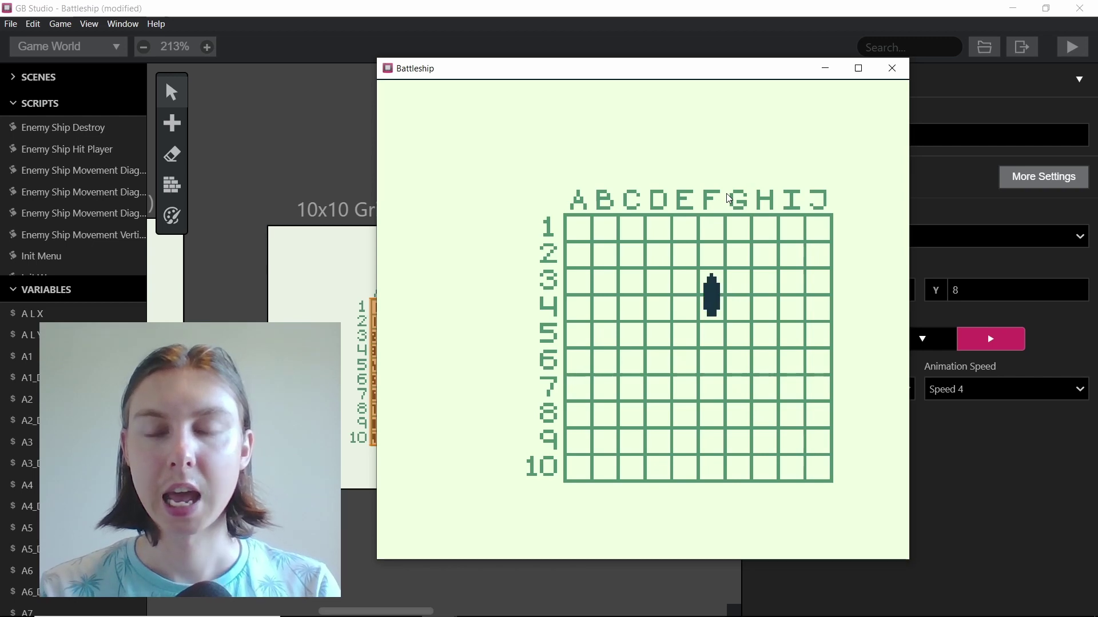
key("Right")
key("Right")
key("z")
key("z")
key("Left")
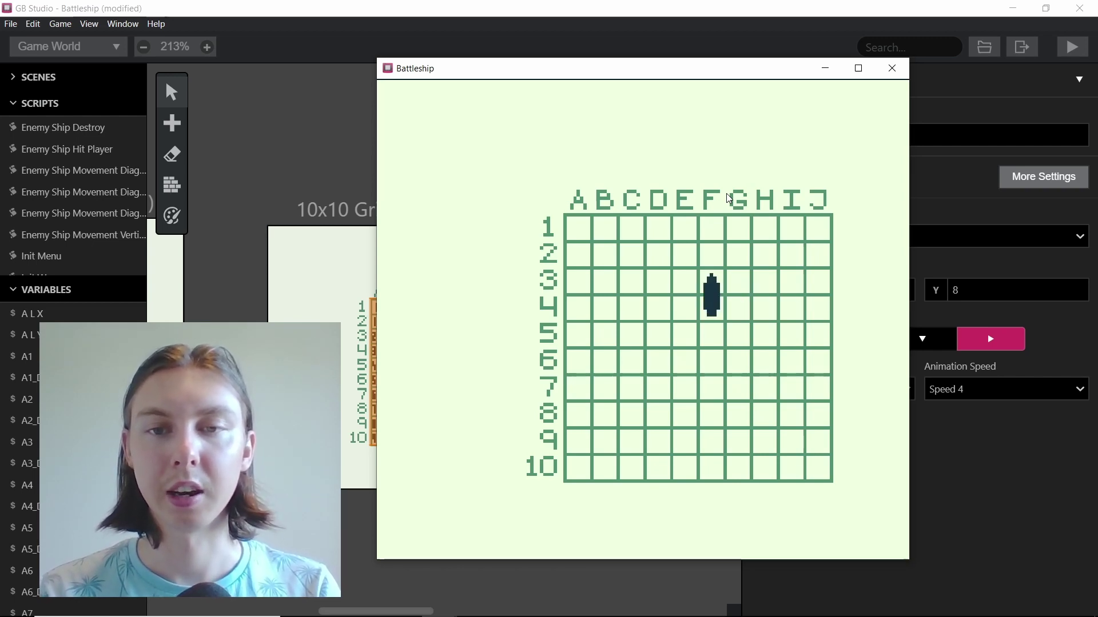
key("Left")
key("Left")
key("Right")
key("Right")
Move and rotate the boat down and left across the grid toward column A.
key("Down")
key("Down")
key("Left")
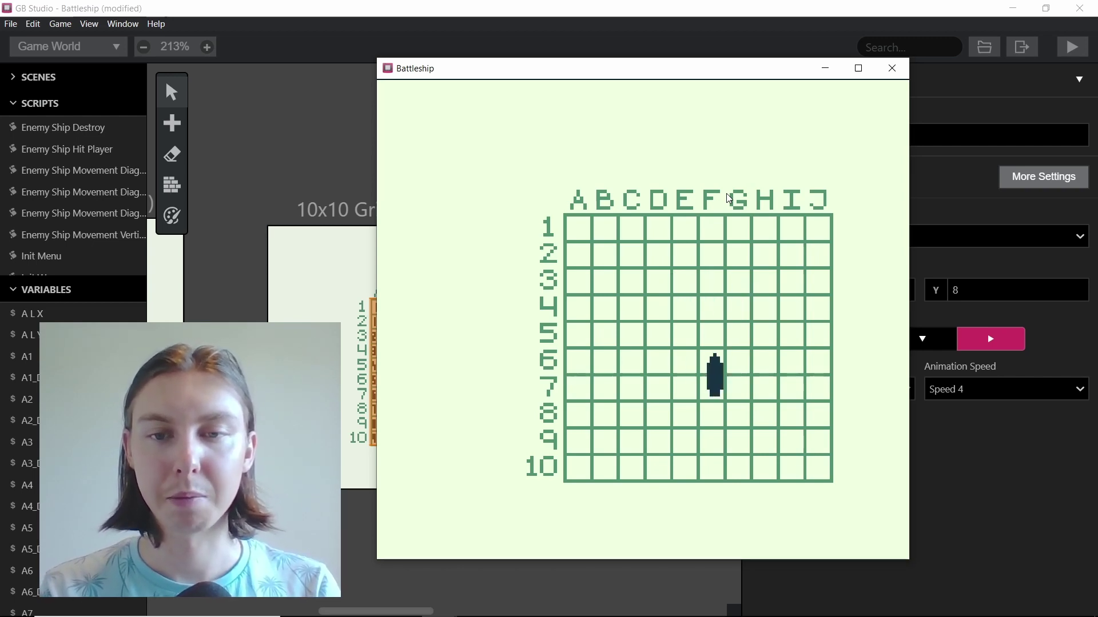
key("Left")
key("Left")
key("Left")
key("Left")
key("Down")
key("Down")
key("Left")
key("Up")
key("Up")
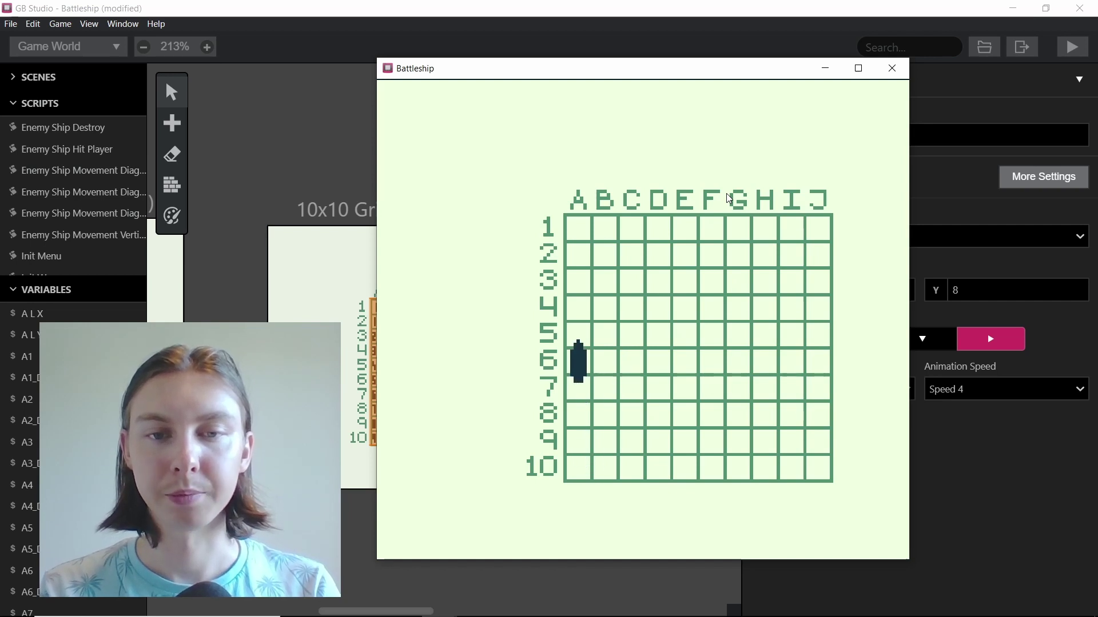
key("z")
key("Up")
key("Up")
key("z")
key("z")
key("Right")
key("z")
key("z")
key("Down")
key("Left")
key("Left")
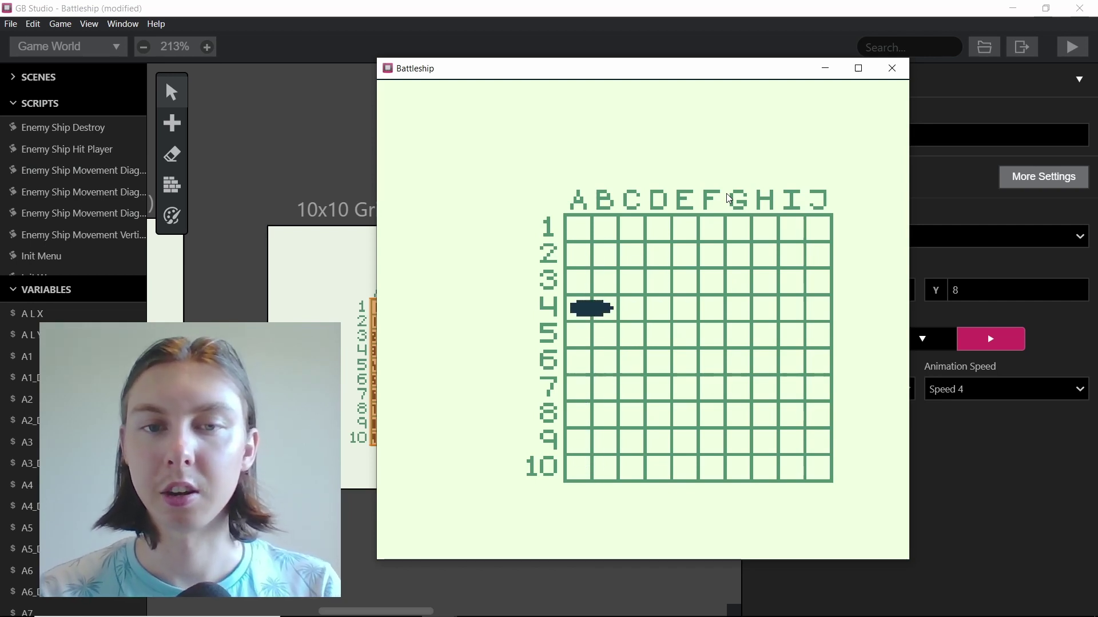
key("Down")
key("Down")
key("Down")
key("Down")
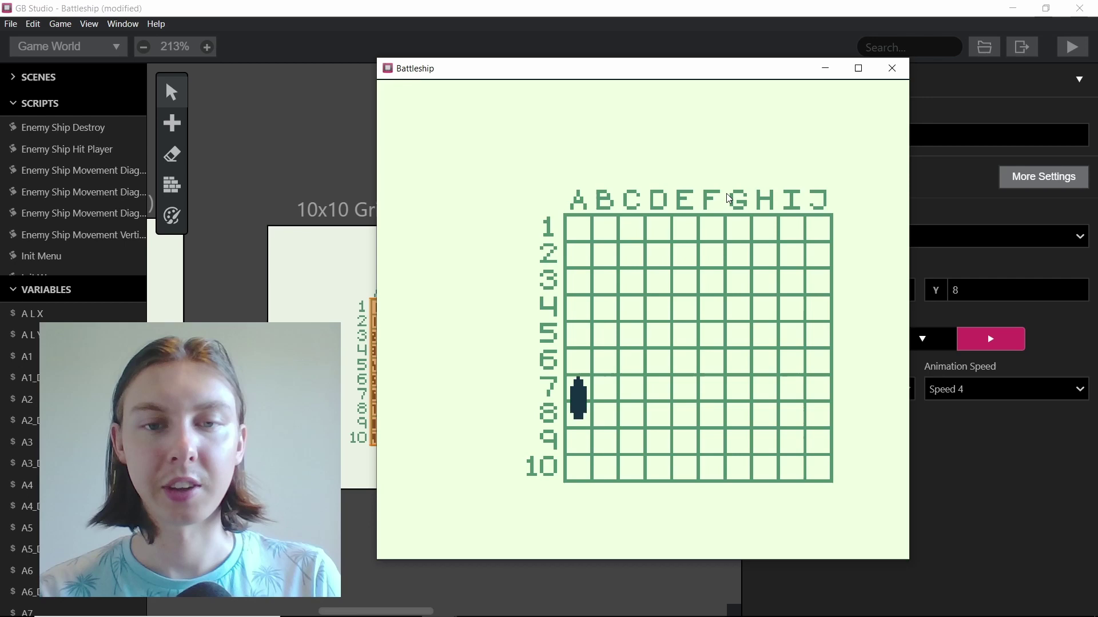
Bring the boat back to row 7 and turn it horizontal across F7–G7.
key("Right")
key("Right")
key("Right")
key("Up")
key("Up")
key("Right")
key("Right")
key("Right")
key("Left")
key("Left")
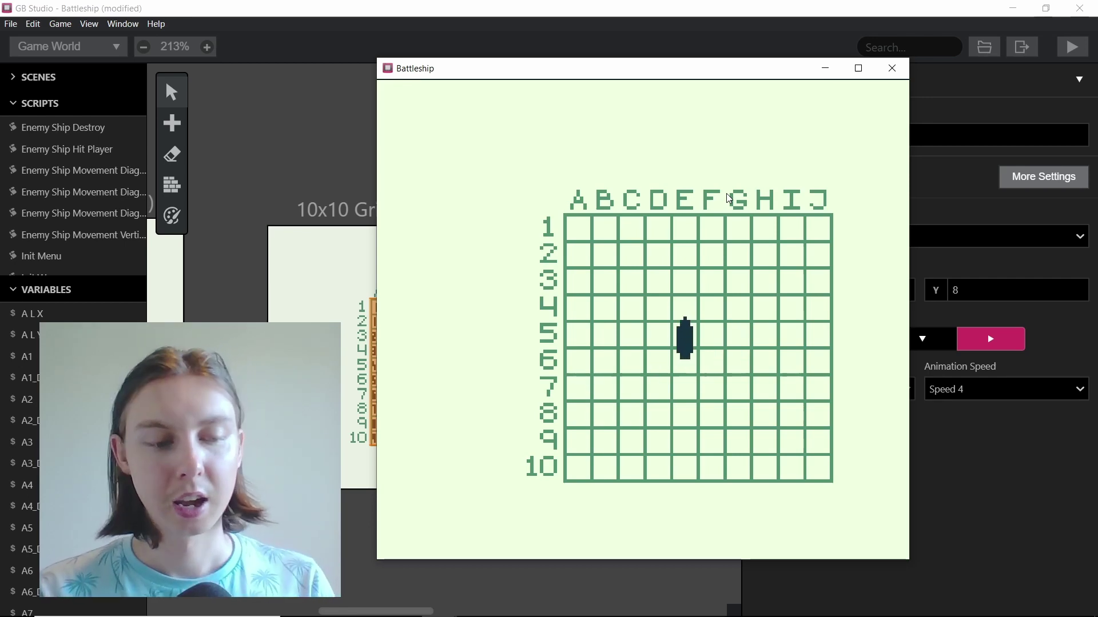
key("Up")
key("Up")
key("Right")
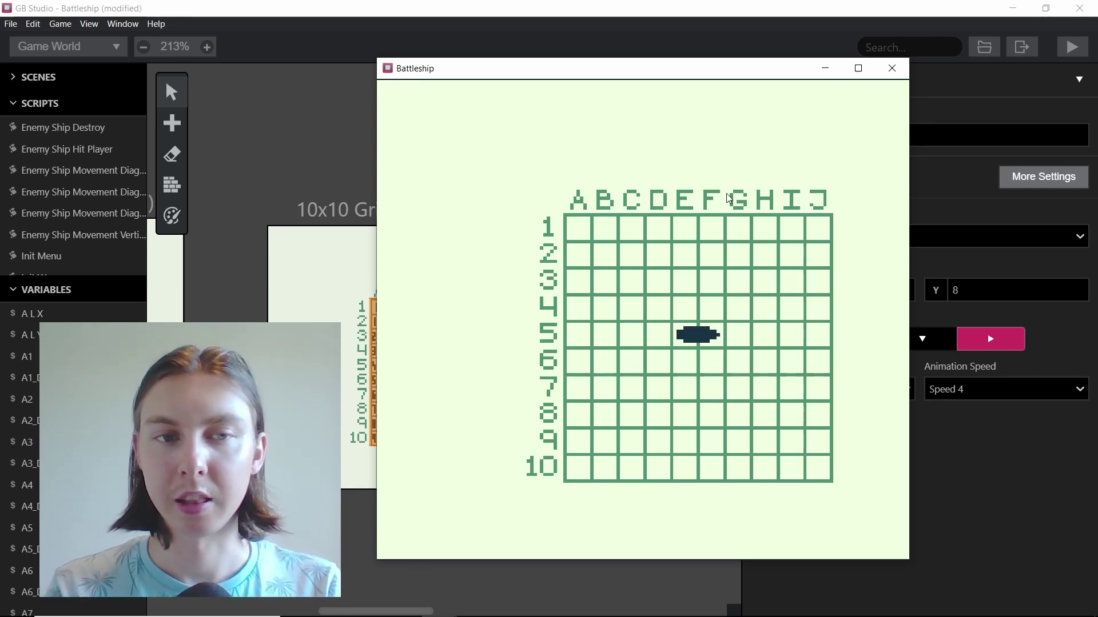
key("Left")
key("Left")
key("Left")
key("Left")
key("Left")
key("Left")
key("Left")
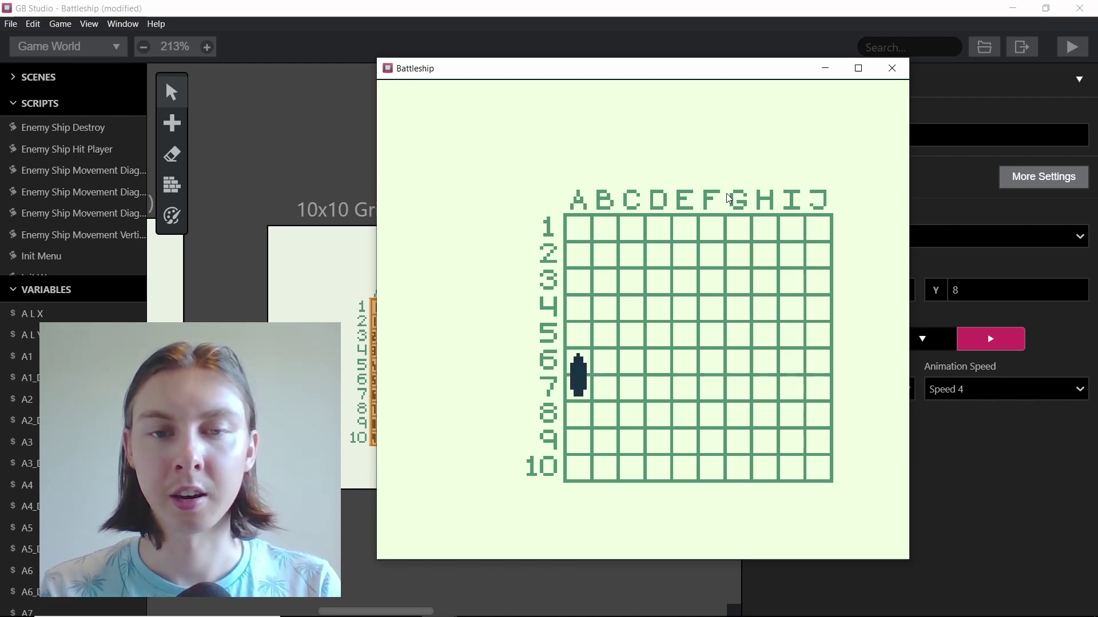
key("z")
key("Right")
key("Right")
key("Right")
key("Right")
key("Right")
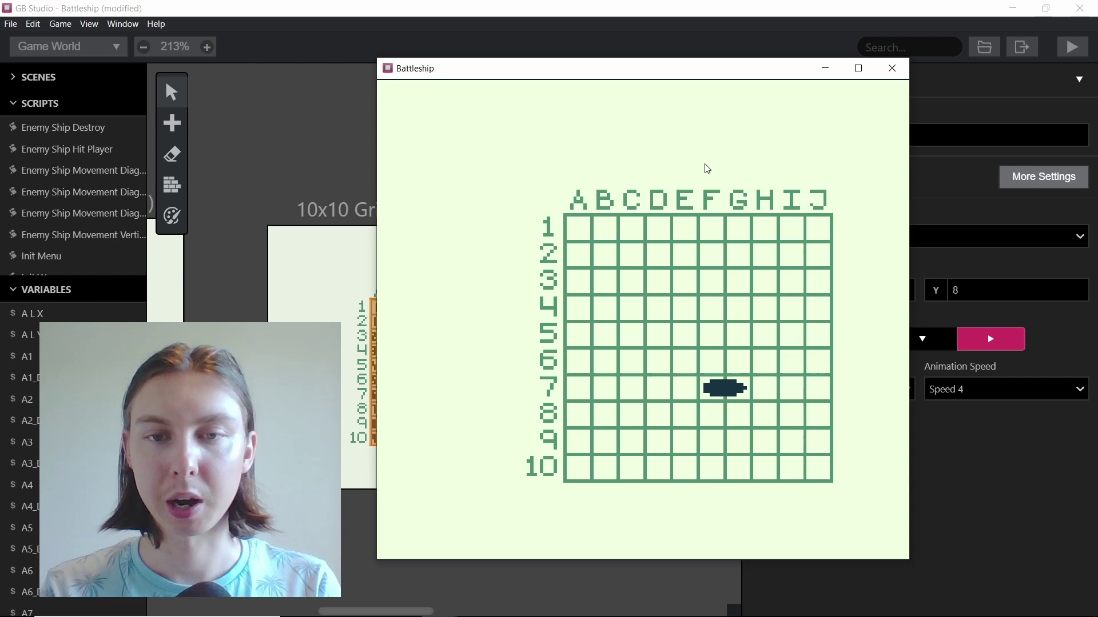
Confirm the first boat at F7–G7 and bring the next ship onto the grid.
key("z")
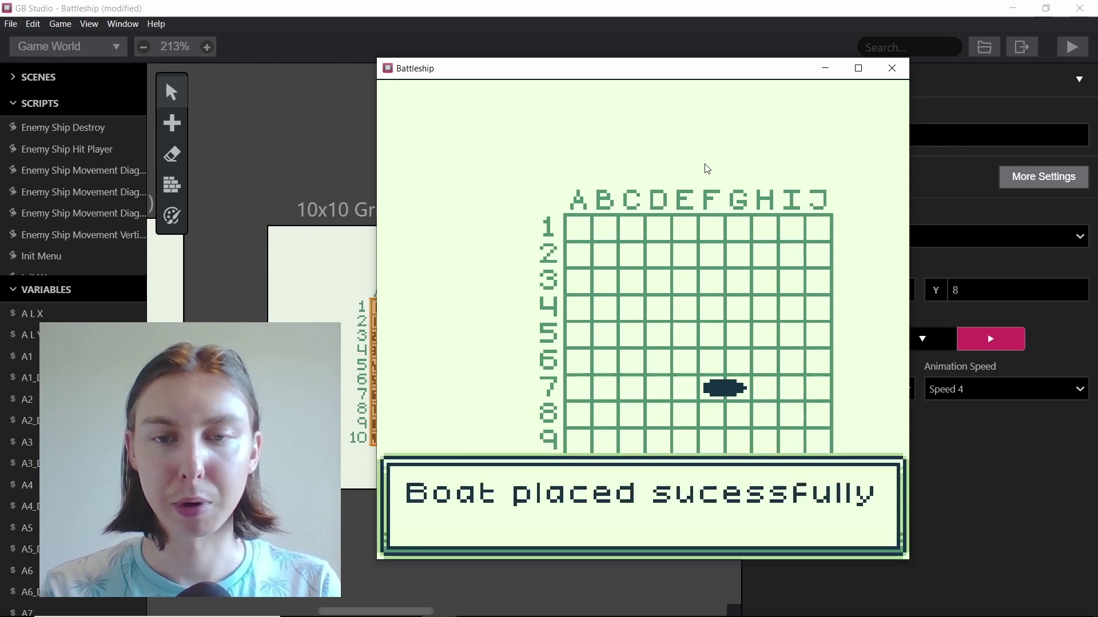
key("z")
key("Right")
key("Right")
key("Right")
key("Right")
key("Right")
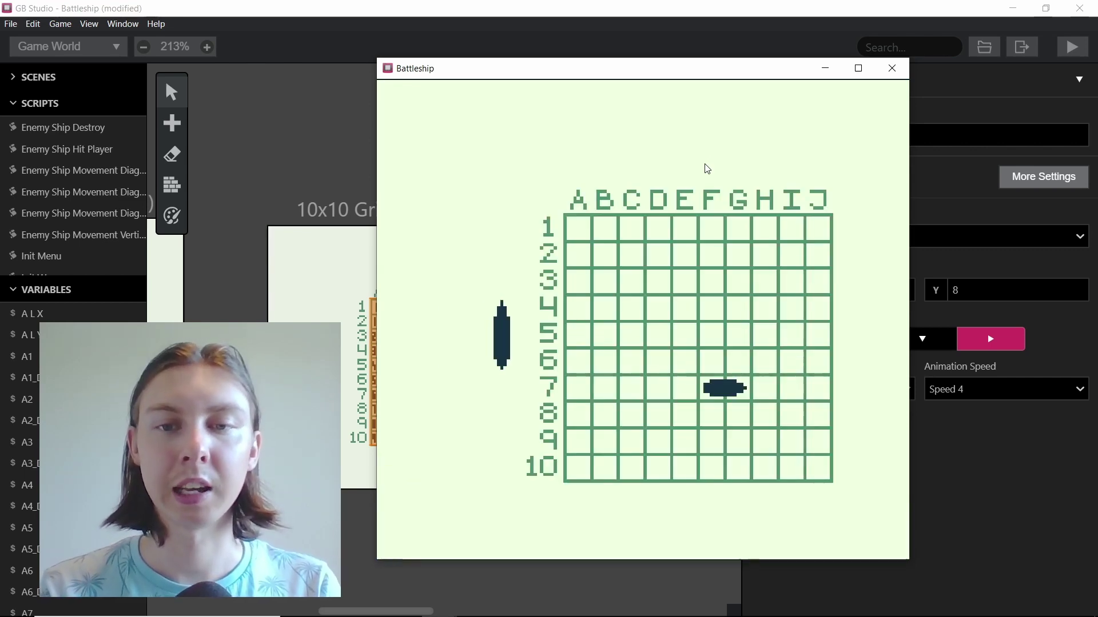
key("Down")
key("Down")
key("Down")
key("Right")
key("Right")
key("Right")
key("Right")
key("Right")
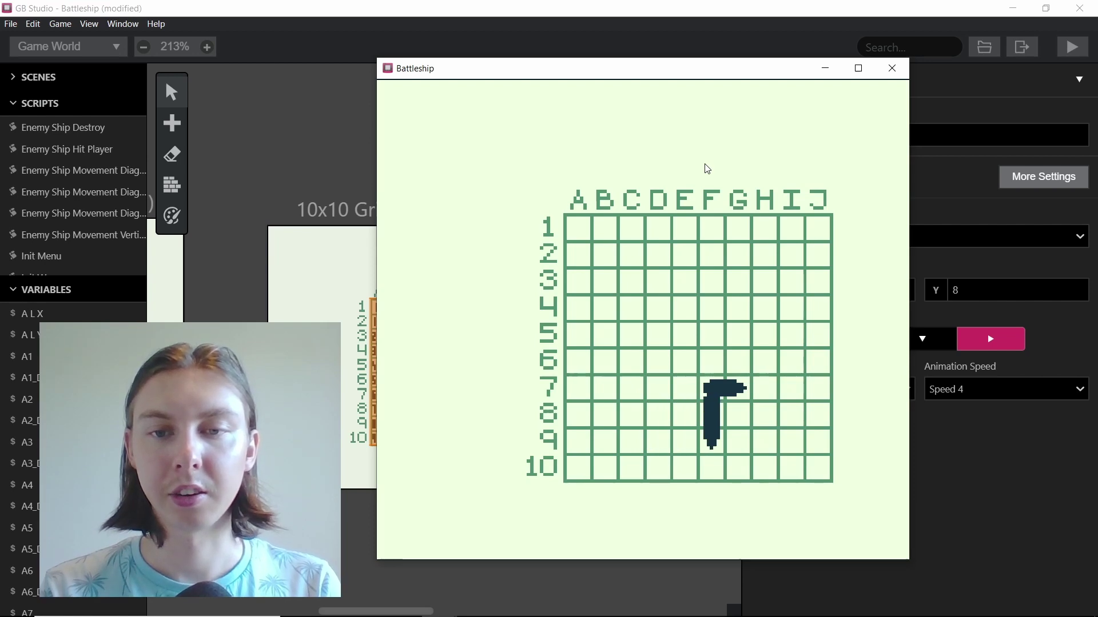
key("z")
Rotate and move the ship into column I, rows 3–5, and place it.
key("z")
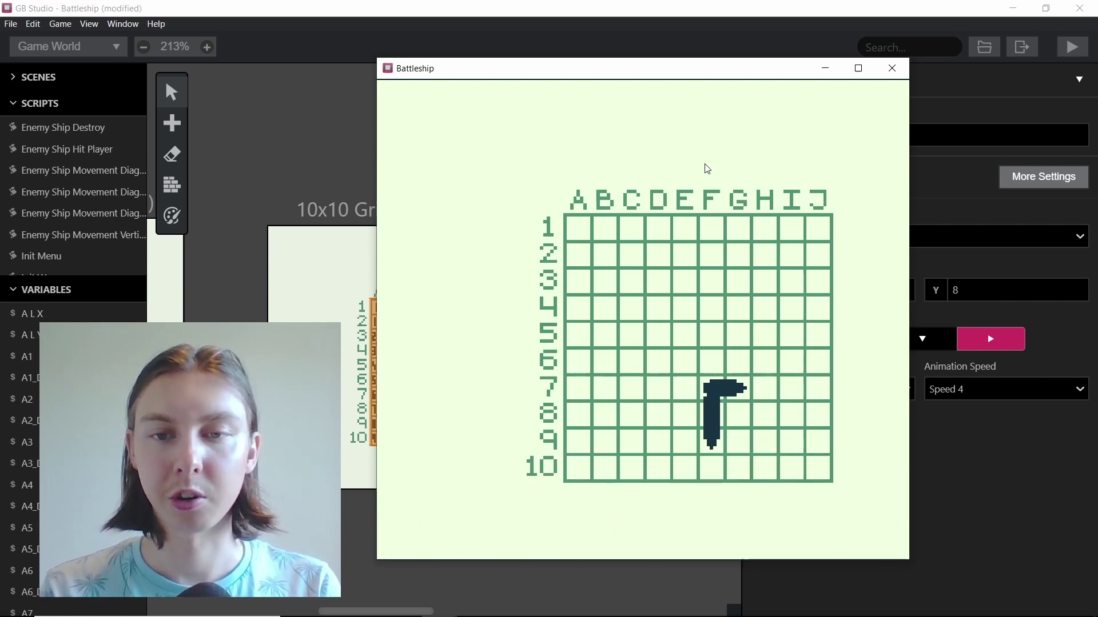
key("Up")
key("z")
key("z")
key("Up")
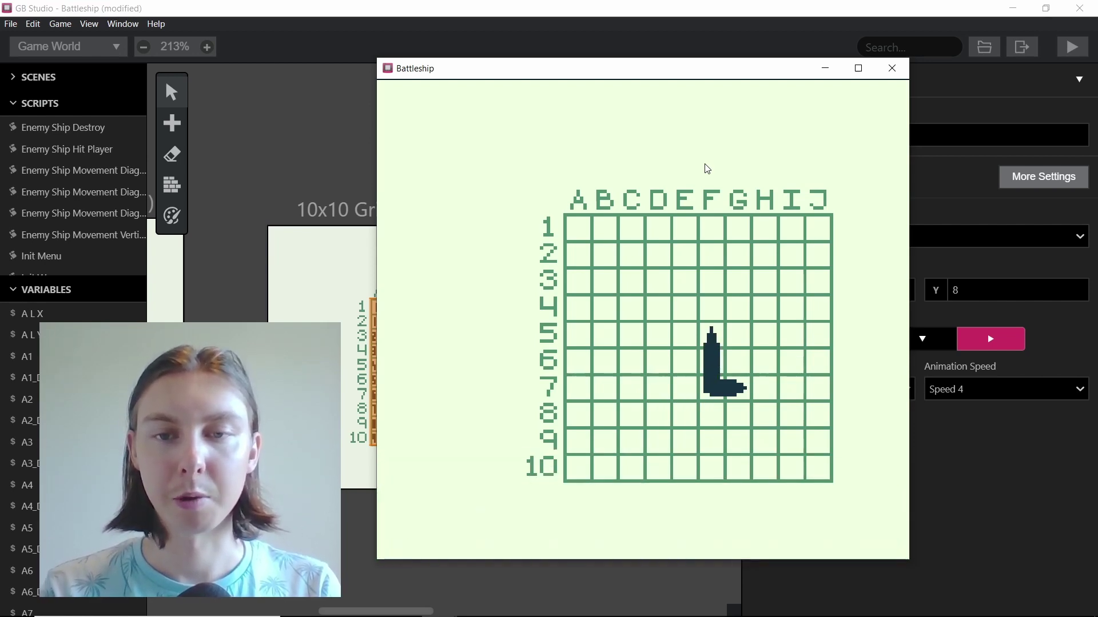
key("z")
key("z")
key("x")
key("Left")
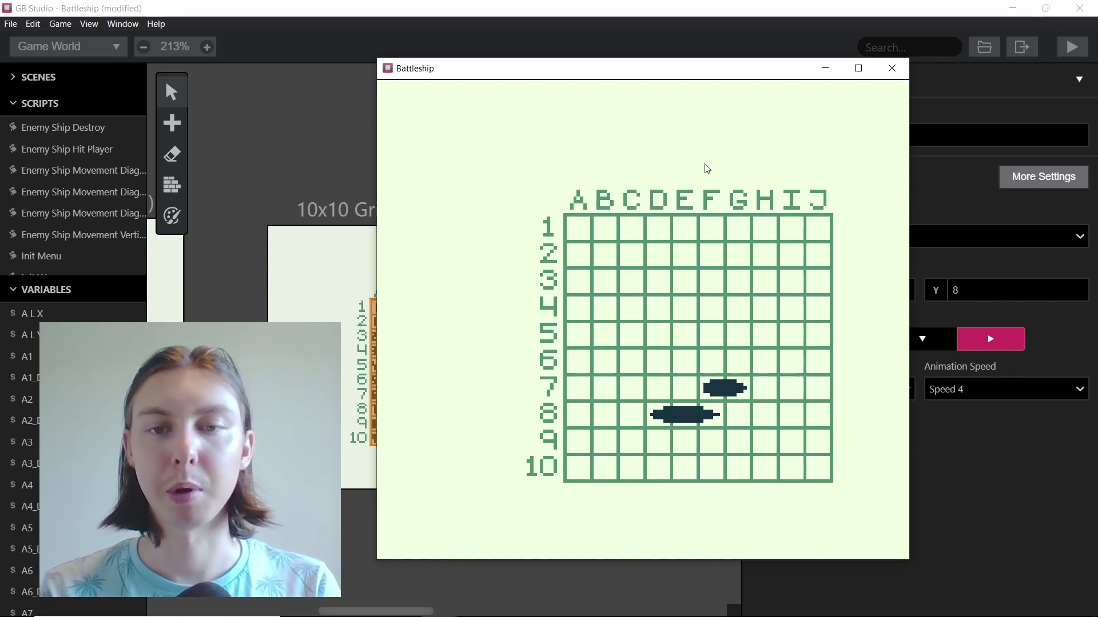
key("Up")
key("z")
key("z")
key("x")
key("Up")
key("Up")
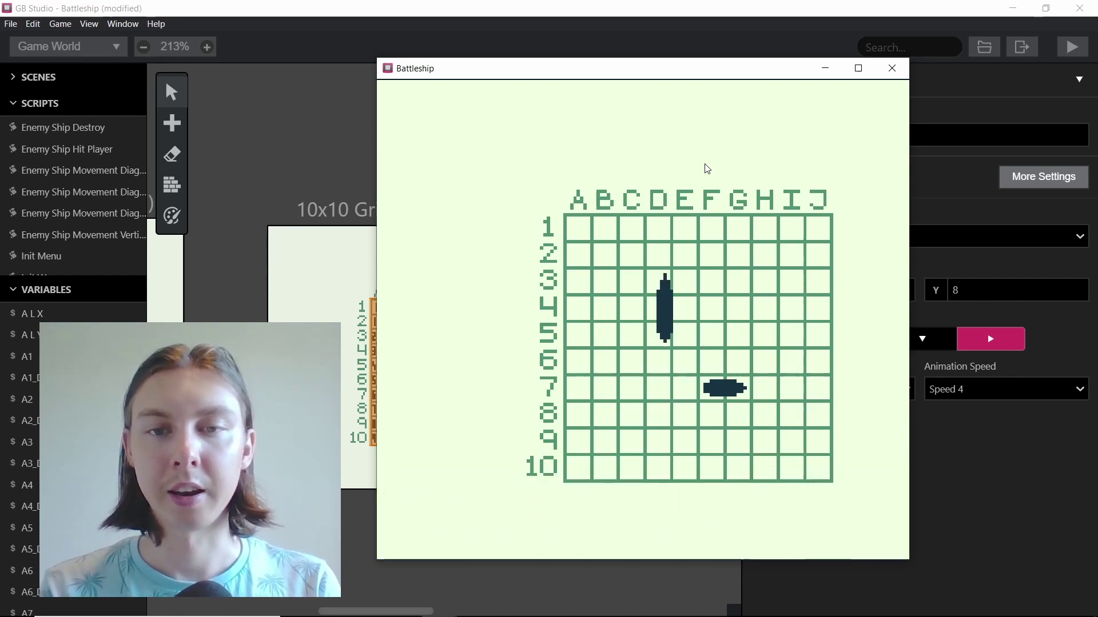
key("Right")
key("Right")
key("Right")
key("Right")
key("Right")
key("z")
key("z")
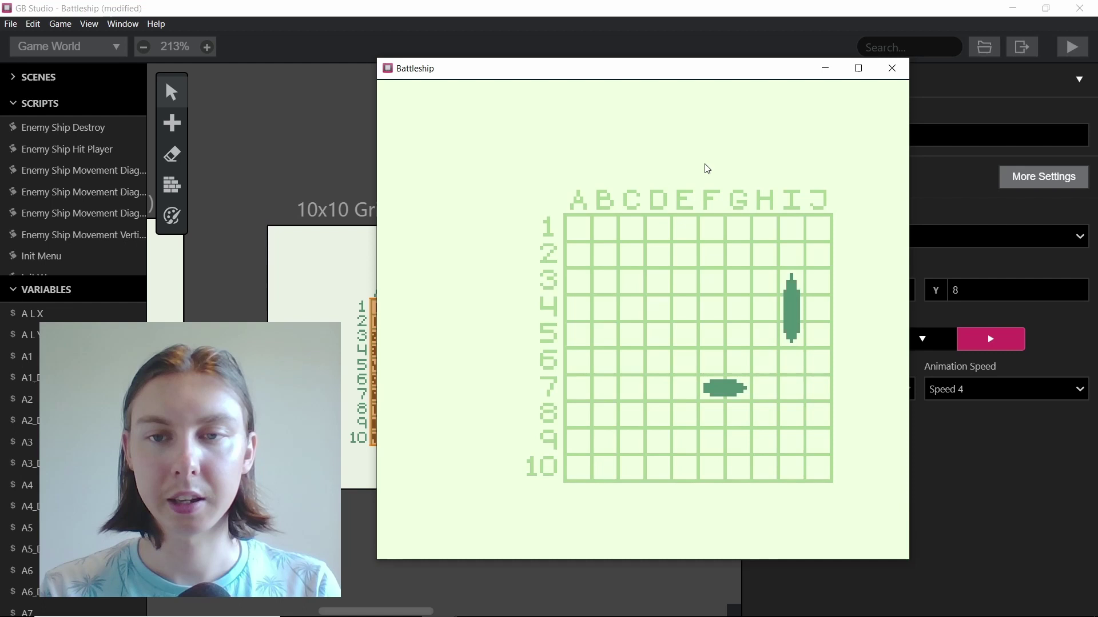
Position the next ship vertically in column F, rows 3–5, and confirm it.
key("Right")
key("Right")
key("Right")
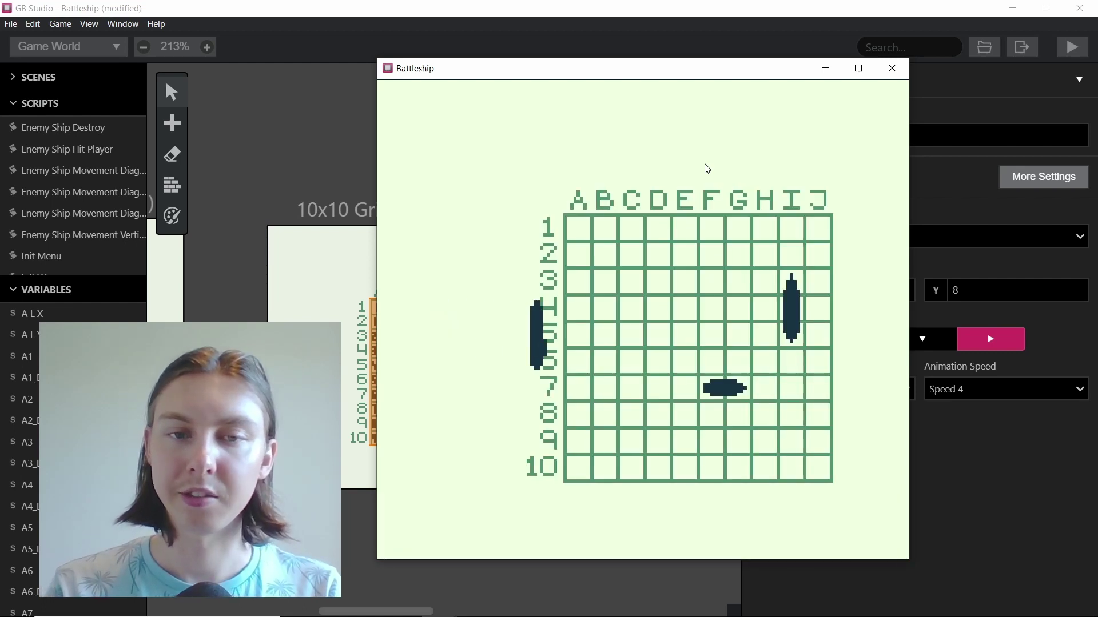
key("Right")
key("Right")
key("x")
key("Right")
key("Right")
key("x")
key("Up")
key("z")
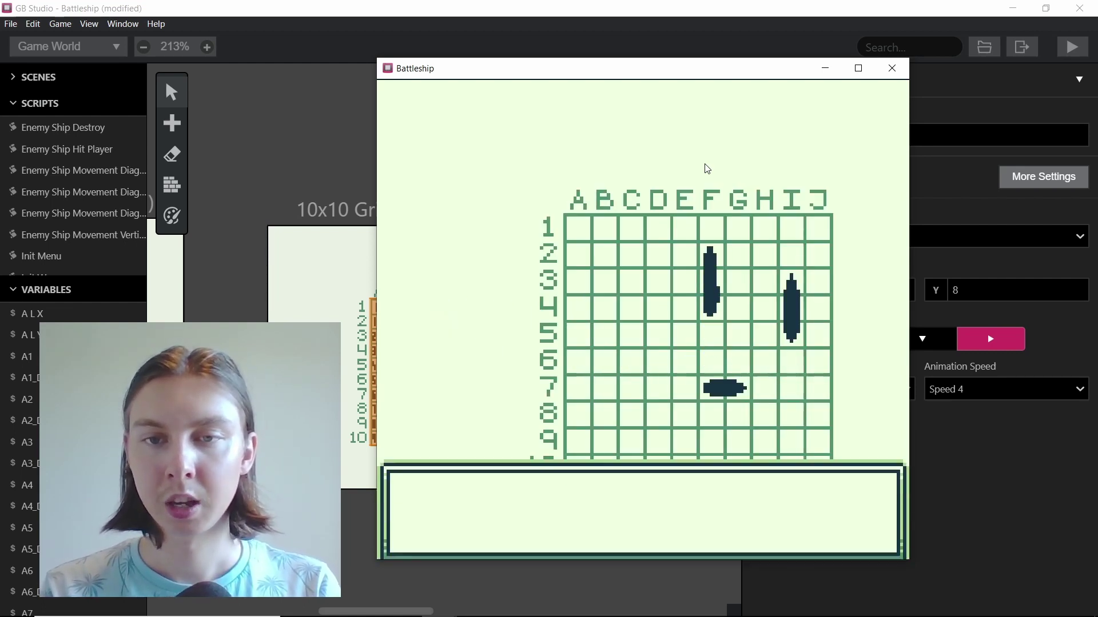
key("z")
Place the last boat horizontally on row 9 across columns B–E.
key("Right")
key("Right")
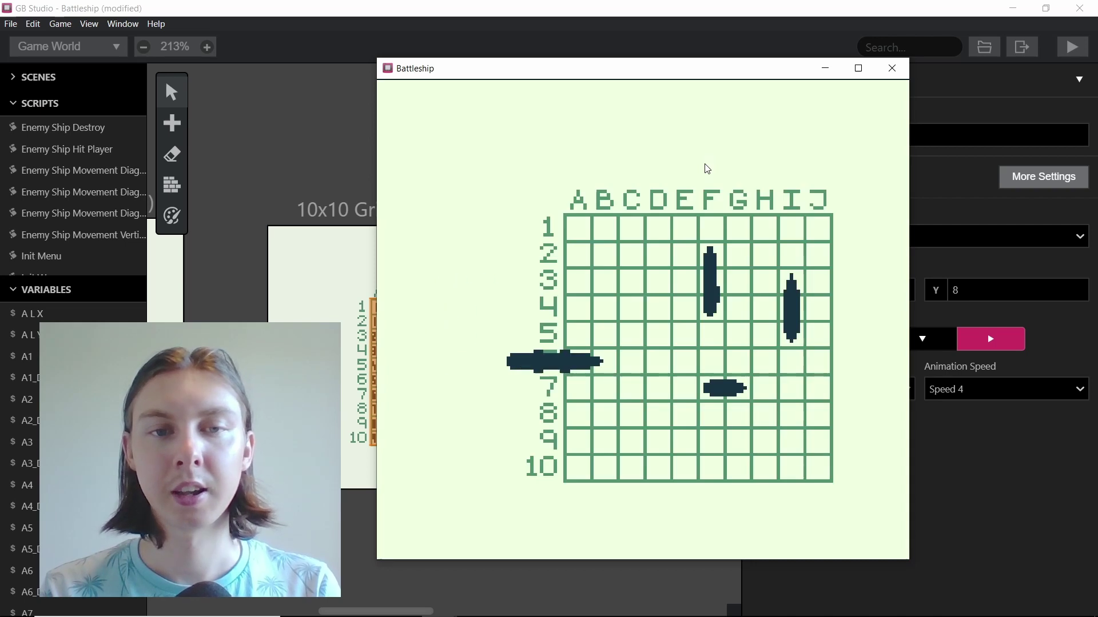
key("Right")
key("Right")
key("Right")
key("Down")
key("Down")
key("Down")
key("z")
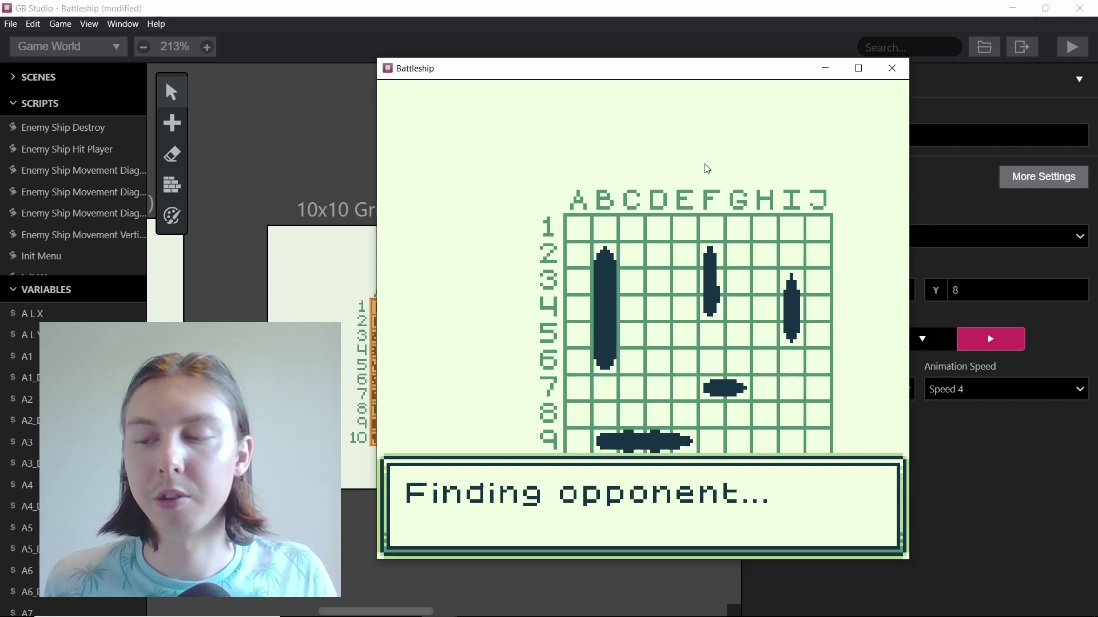
Minimise the running Battleship game and pan the world map toward the 3x3 Grid scenes.
left_click(825, 68)
scroll(453, 334, "down", 8)
scroll(465, 343, "up", 2)
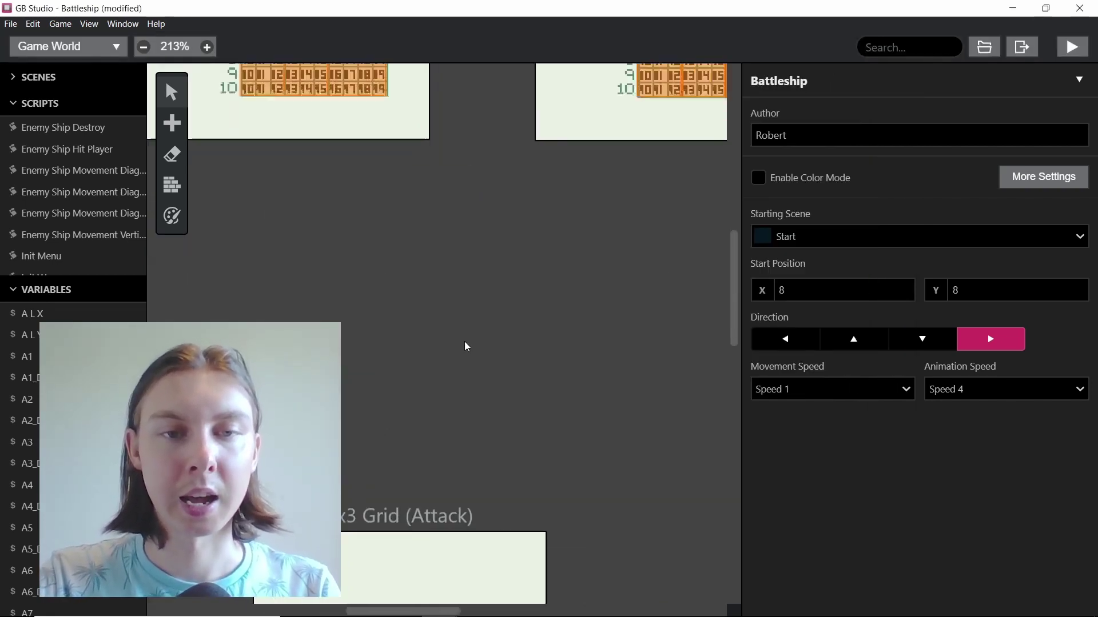
scroll(464, 343, "down", 5)
scroll(465, 343, "left", 5)
scroll(383, 388, "left", 4)
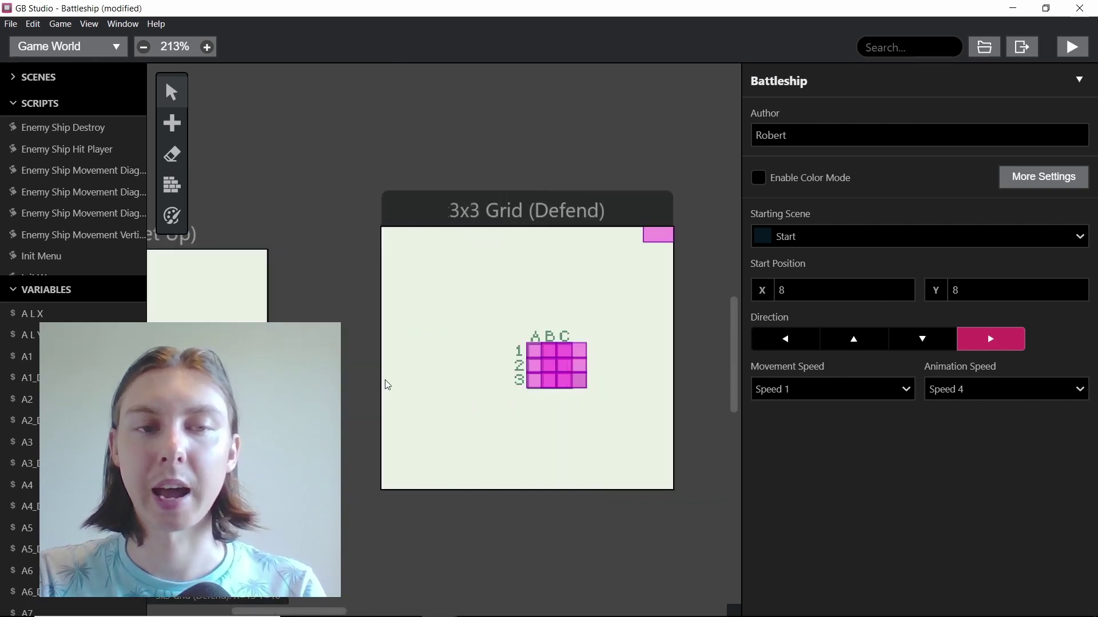
scroll(551, 544, "left", 4)
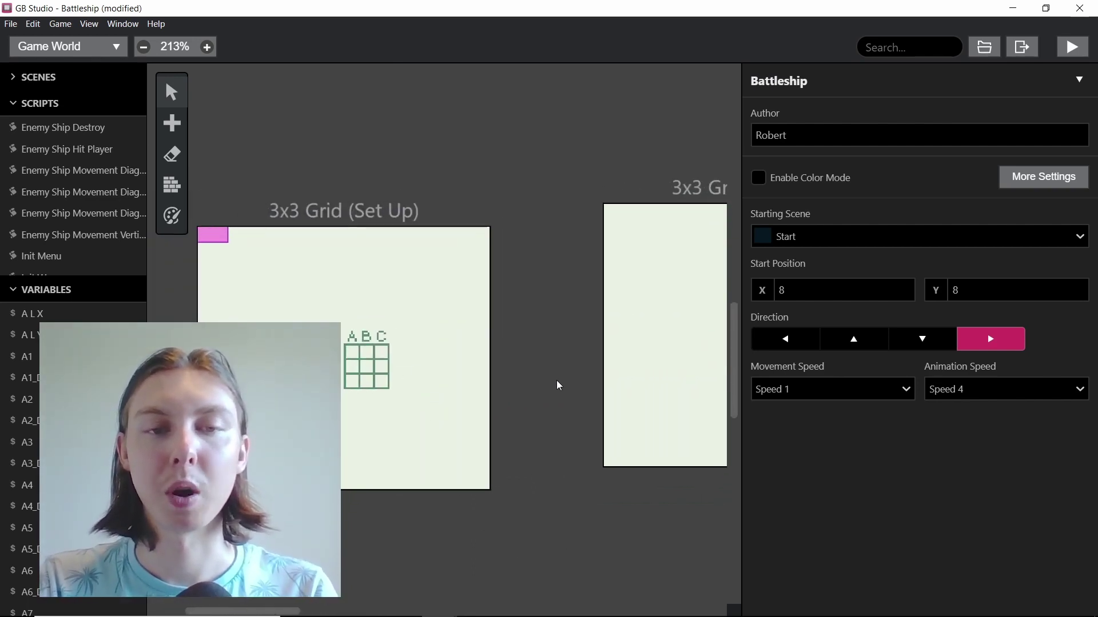
scroll(559, 386, "right", 3)
scroll(514, 384, "down", 1)
scroll(453, 363, "left", 3)
Select the 3x3 Grid (Set Up) scene and expand the Link: Join event in its On Init script.
left_click(362, 273)
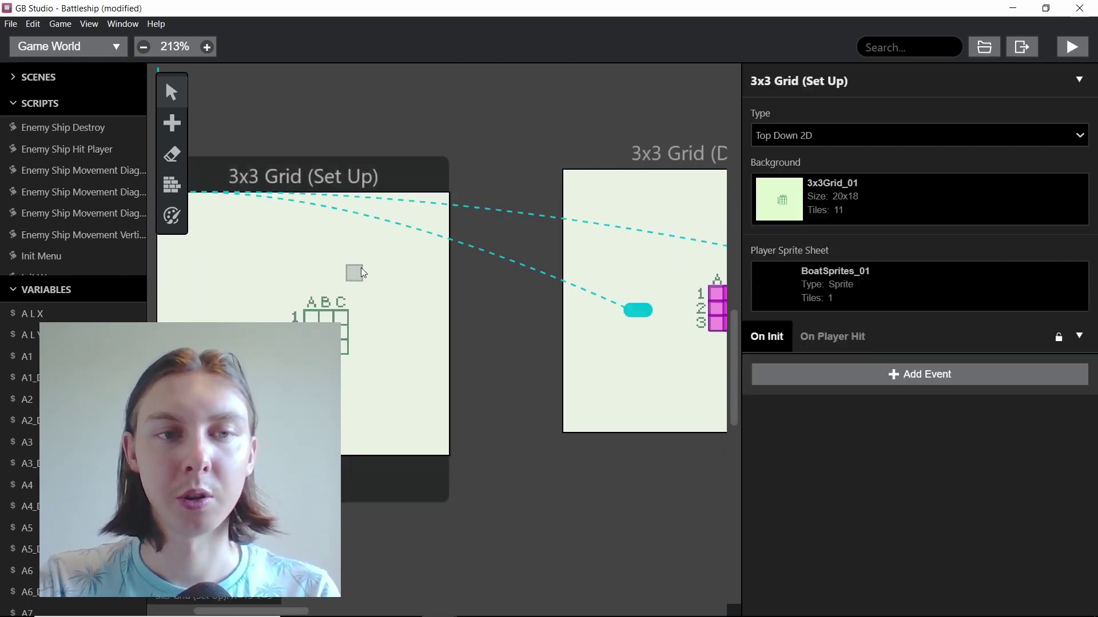
scroll(926, 343, "down", 5)
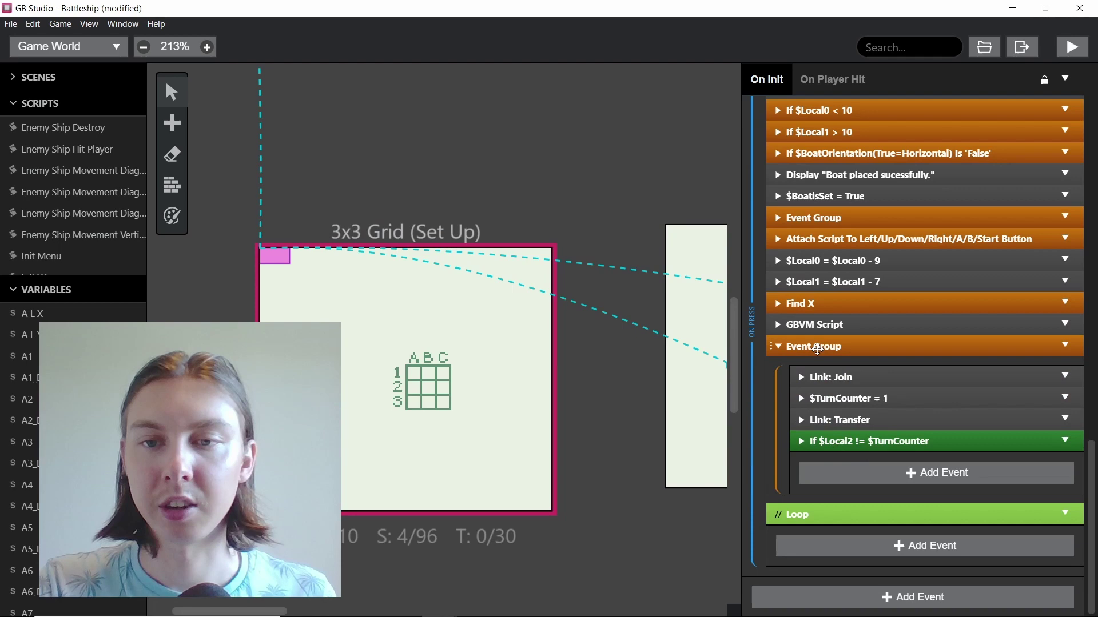
left_click(854, 370)
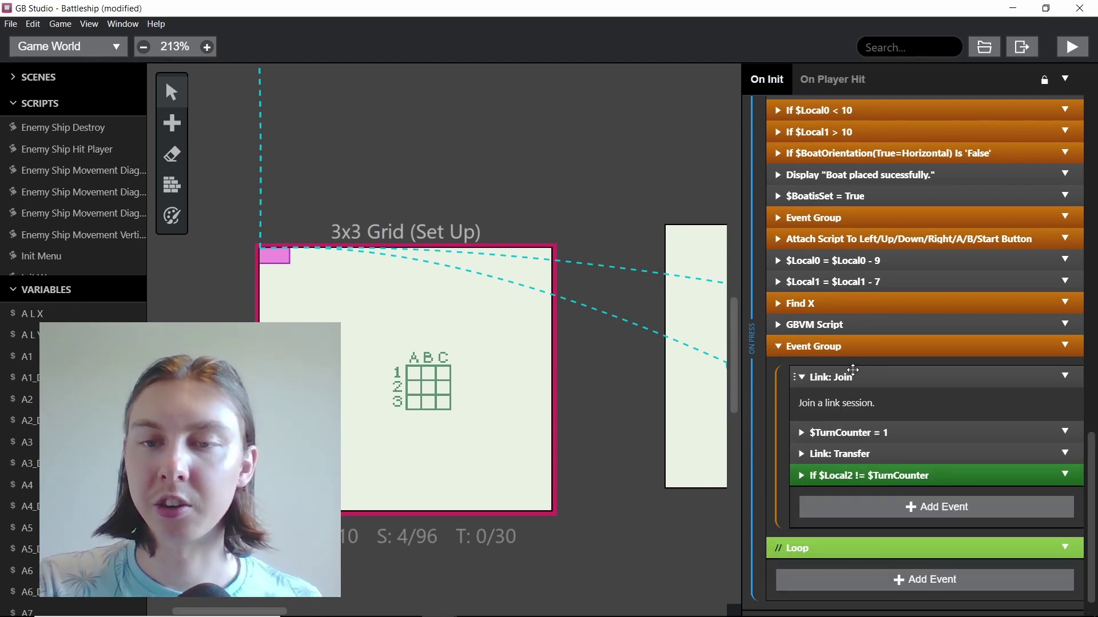
left_click(585, 192)
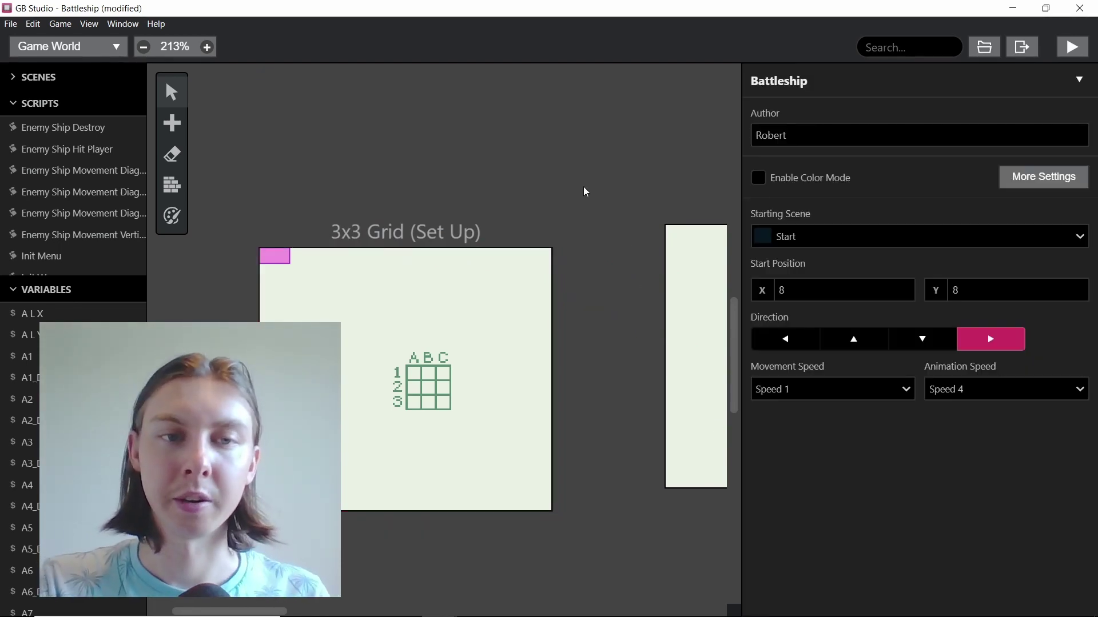
Pan the world map over to the 10x10 Grid (Final) scene and deselect it.
scroll(572, 183, "down", 5, "ctrl")
scroll(509, 229, "up", 3)
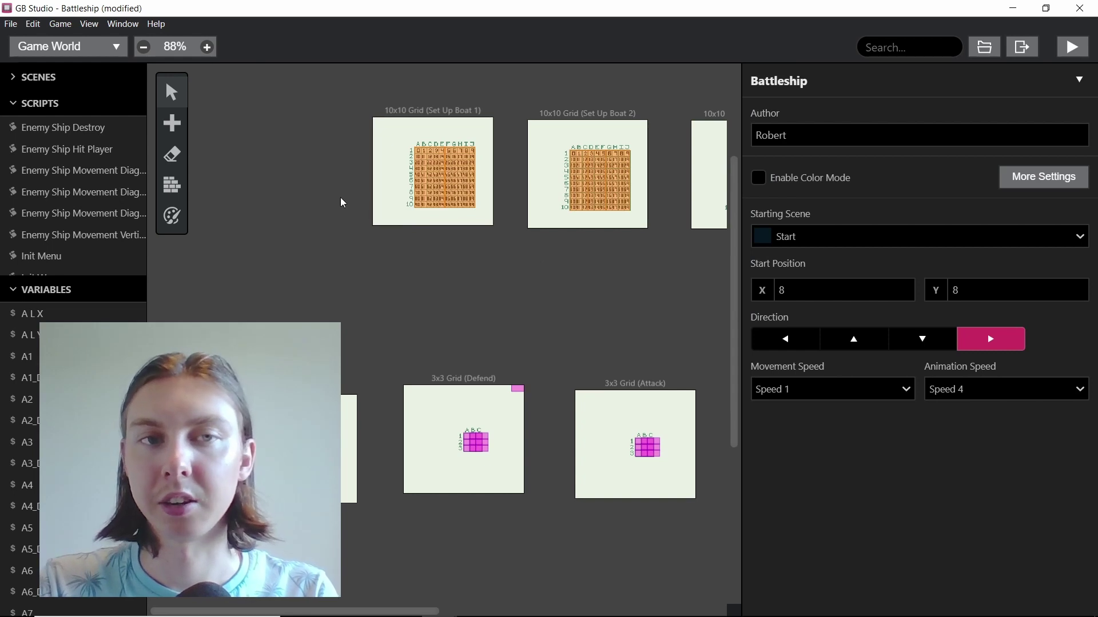
scroll(400, 263, "up", 3)
scroll(503, 435, "right", 2)
scroll(515, 438, "down", 1)
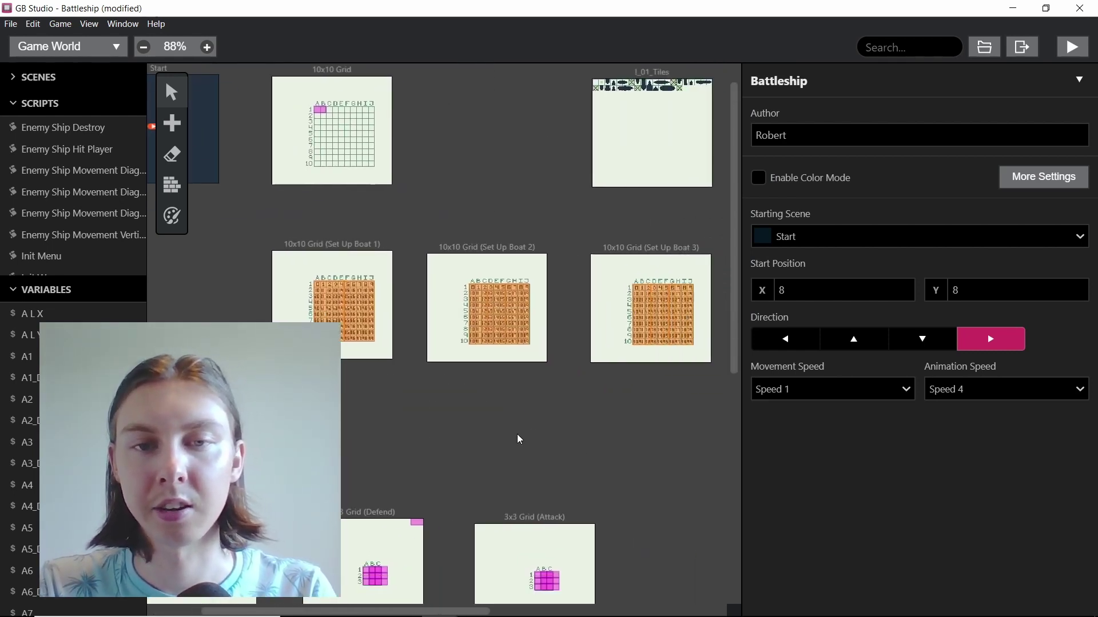
scroll(517, 434, "down", 1)
scroll(446, 400, "right", 1)
scroll(588, 361, "right", 3)
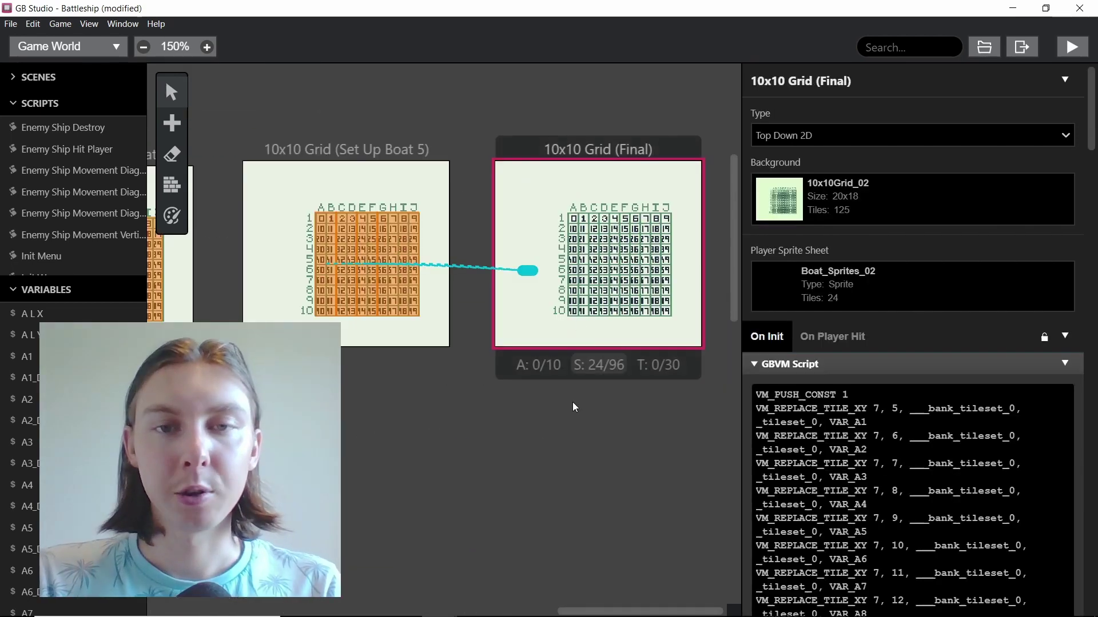
left_click(552, 444)
Survey the Set Up Boat 1–5 scenes on the canvas, then switch to the Learning GBVM article.
scroll(466, 423, "left", 4)
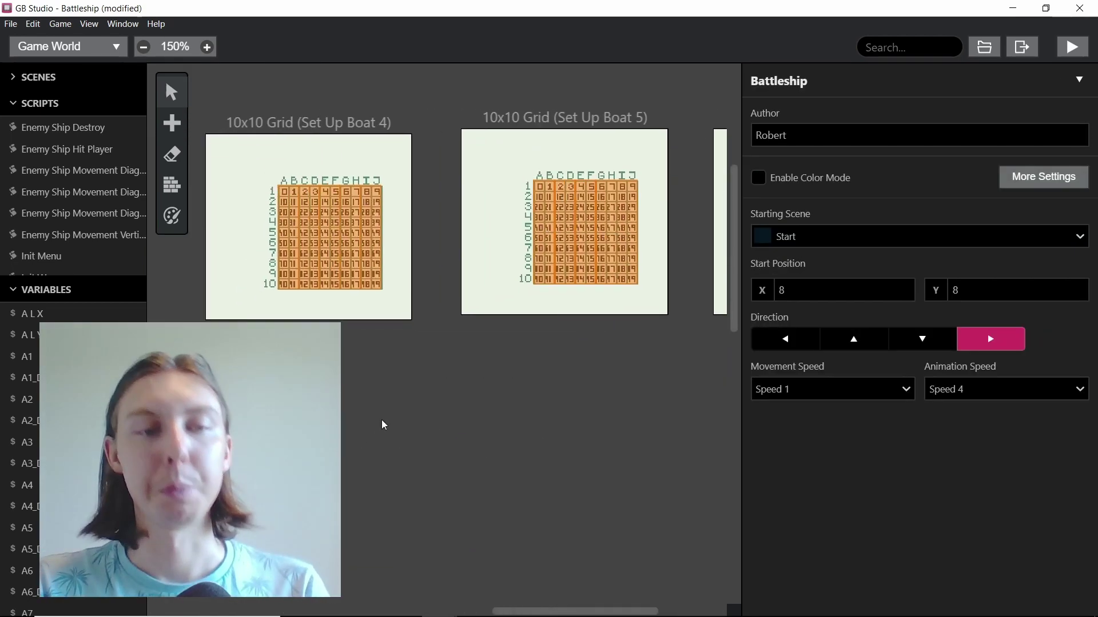
scroll(372, 389, "down", 3)
scroll(362, 351, "left", 1)
scroll(362, 351, "left", 2)
scroll(486, 318, "down", 2)
scroll(604, 269, "left", 3)
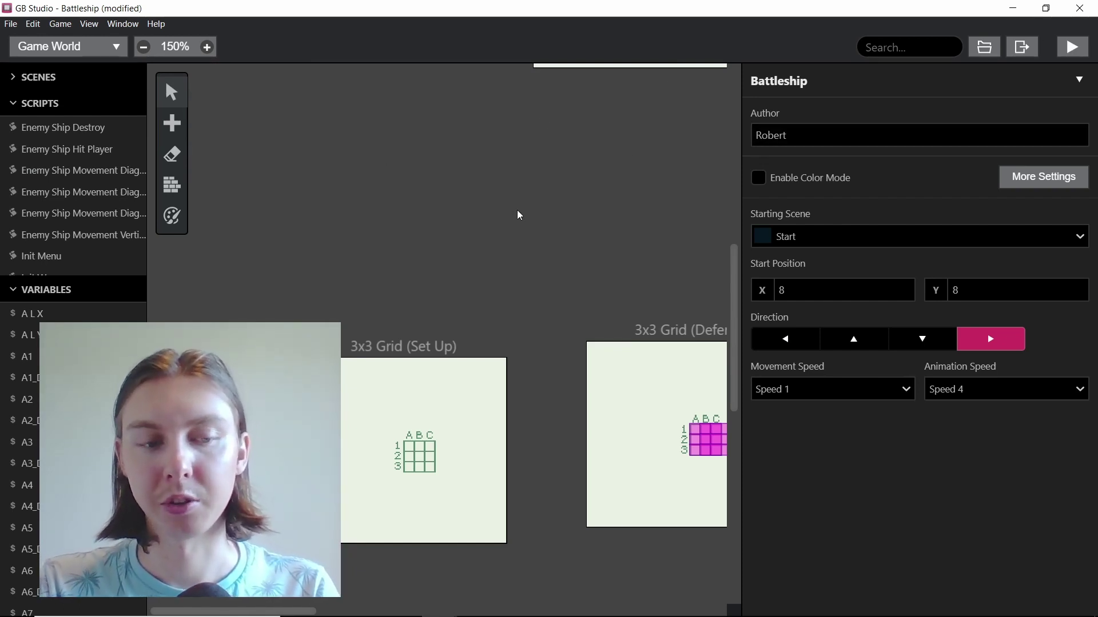
scroll(577, 198, "right", 3)
scroll(482, 161, "down", 1)
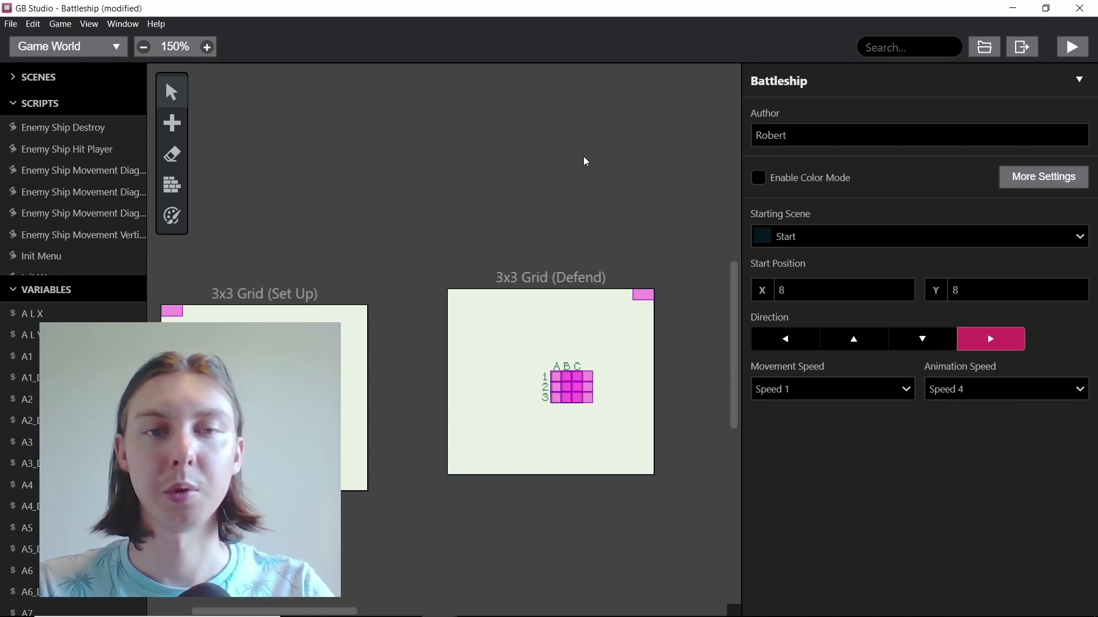
scroll(644, 175, "up", 3)
scroll(653, 200, "right", 3)
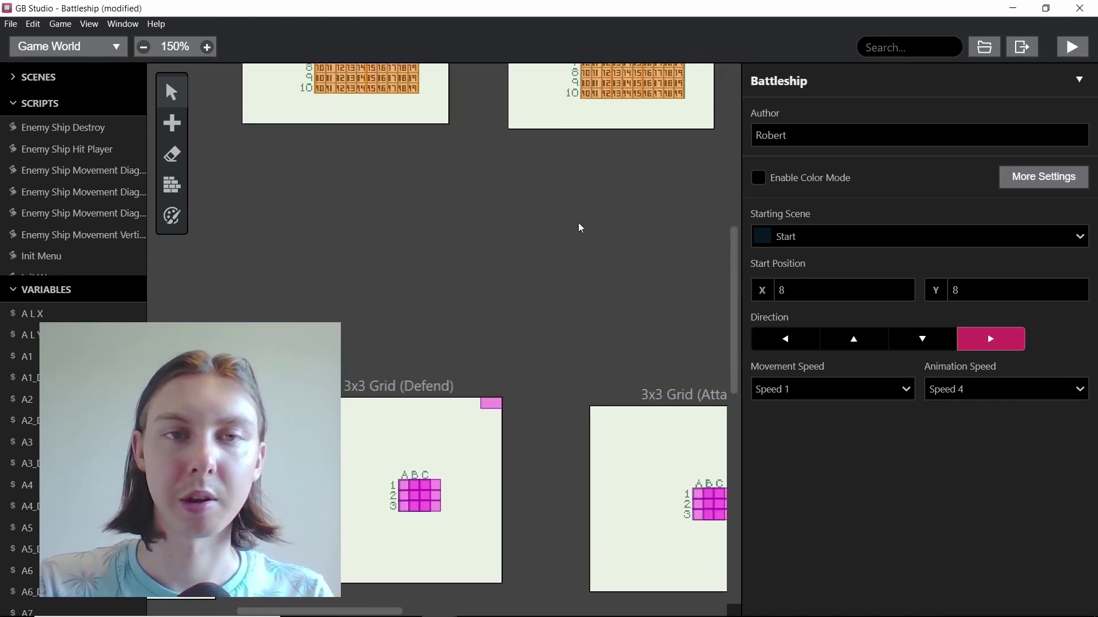
scroll(578, 228, "up", 3)
scroll(542, 289, "right", 6)
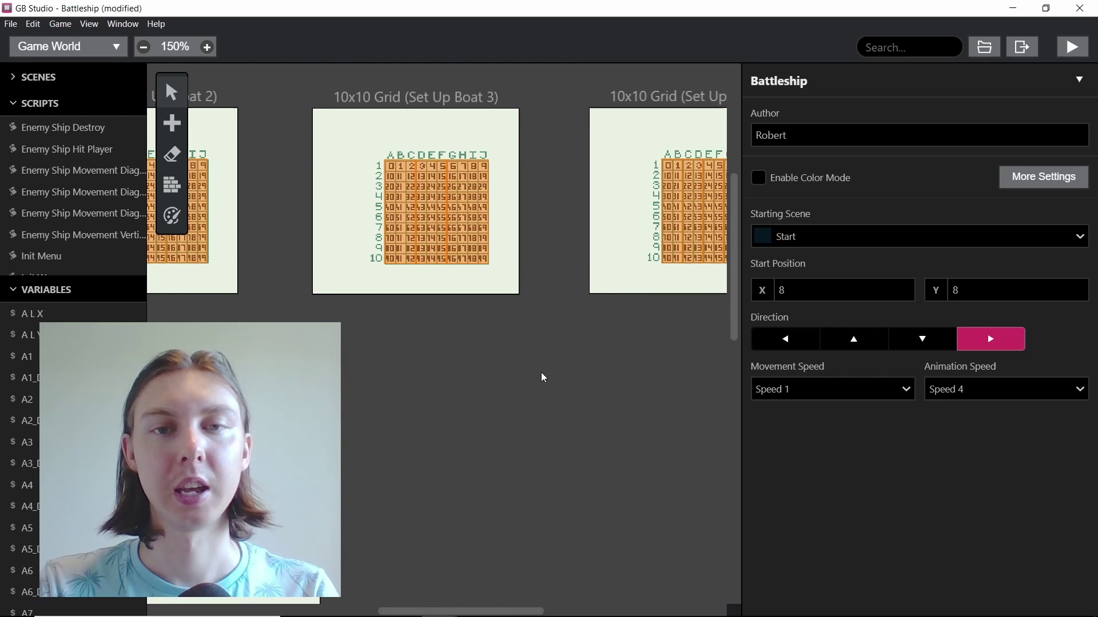
scroll(540, 372, "up", 1)
scroll(411, 396, "right", 4)
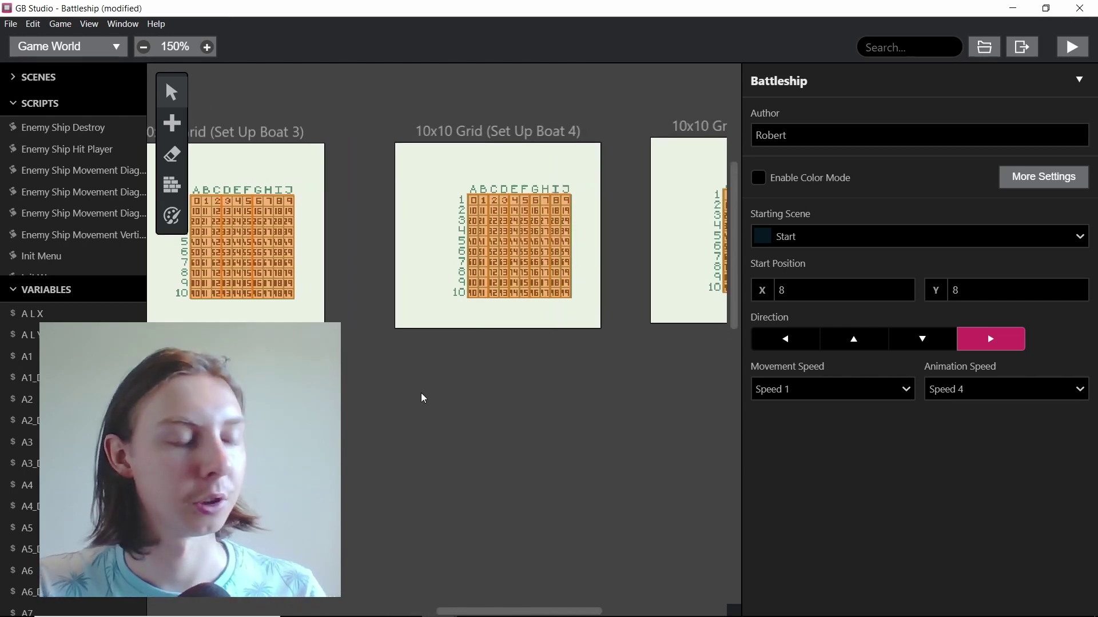
scroll(485, 393, "right", 7)
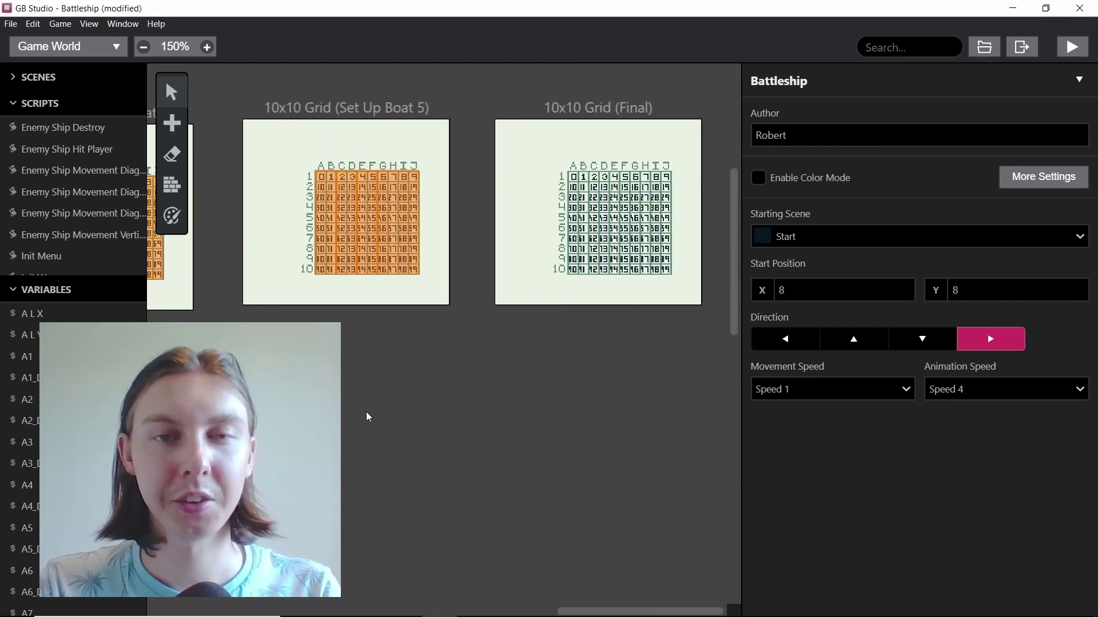
scroll(502, 429, "up", 3)
scroll(392, 478, "left", 3)
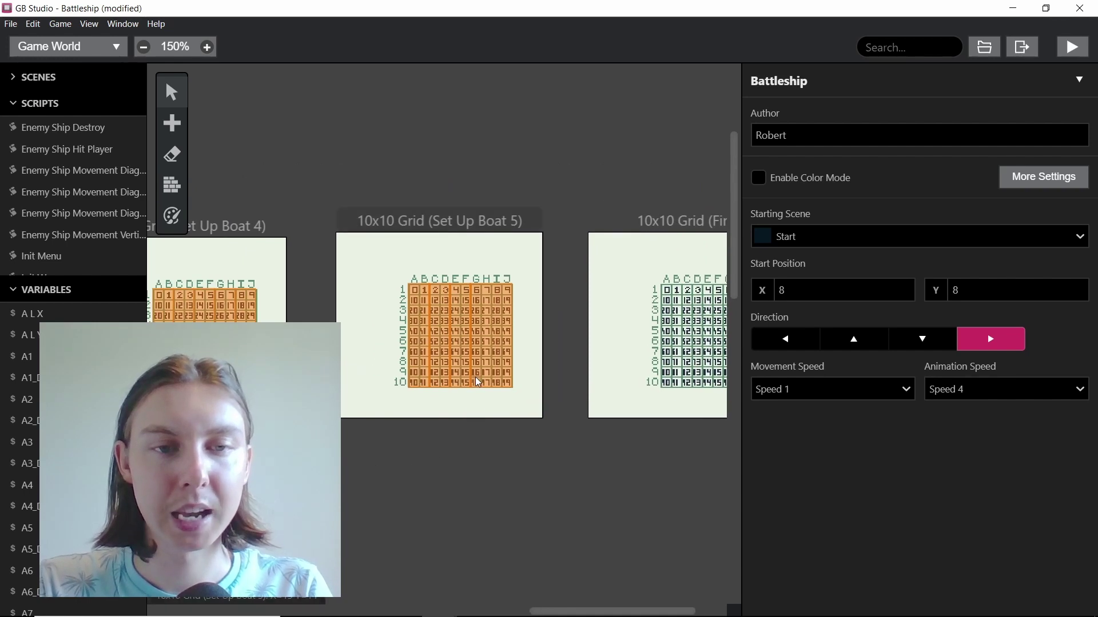
scroll(348, 501, "left", 6)
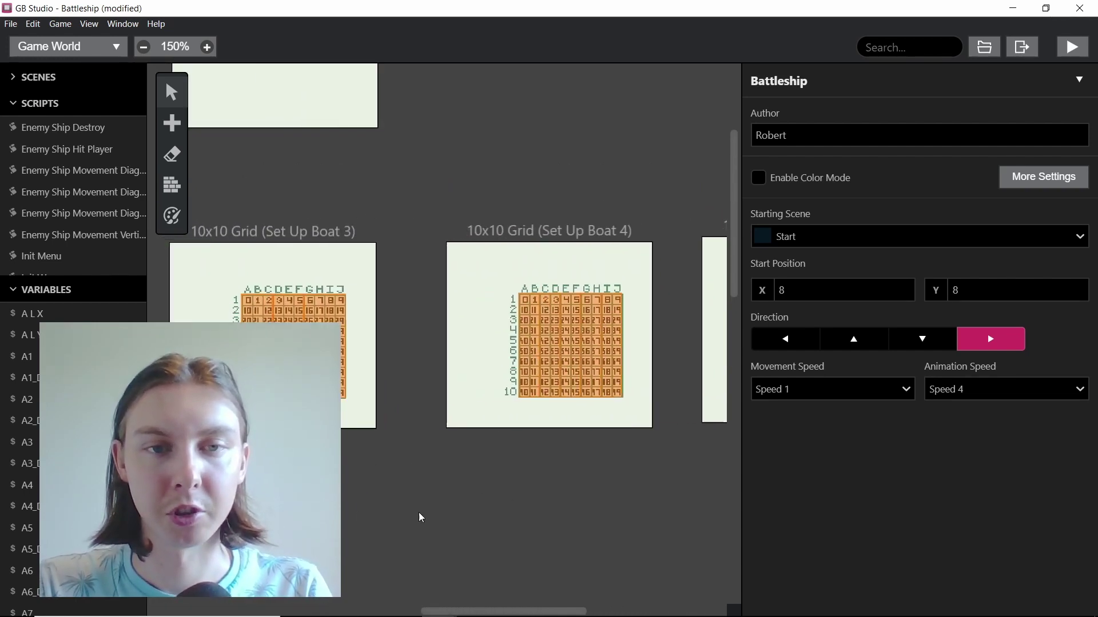
scroll(446, 515, "left", 5)
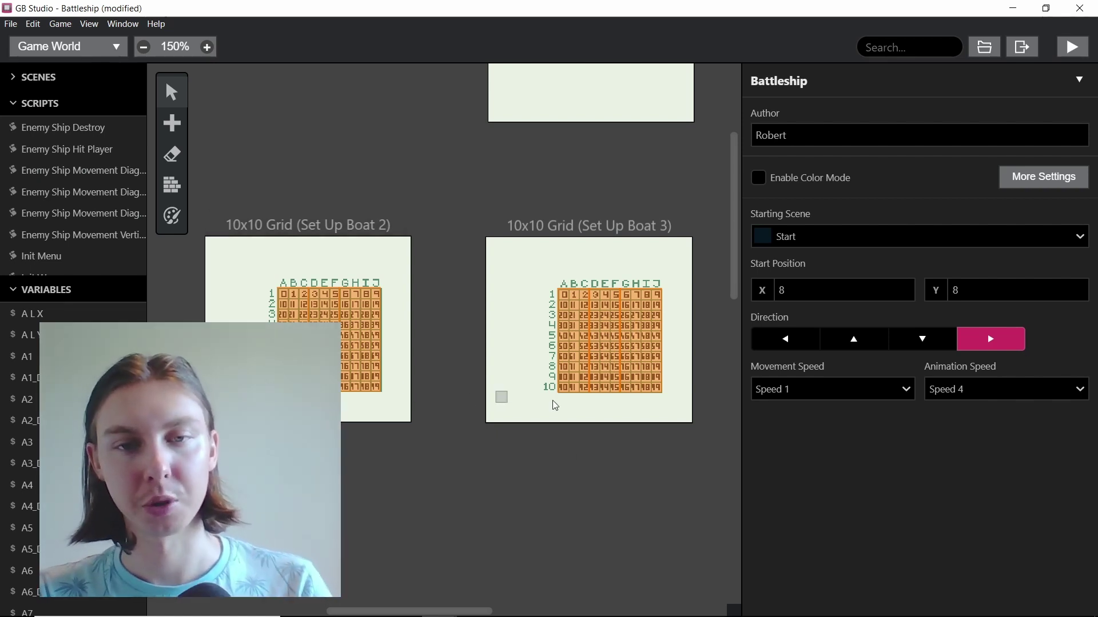
scroll(486, 332, "right", 10)
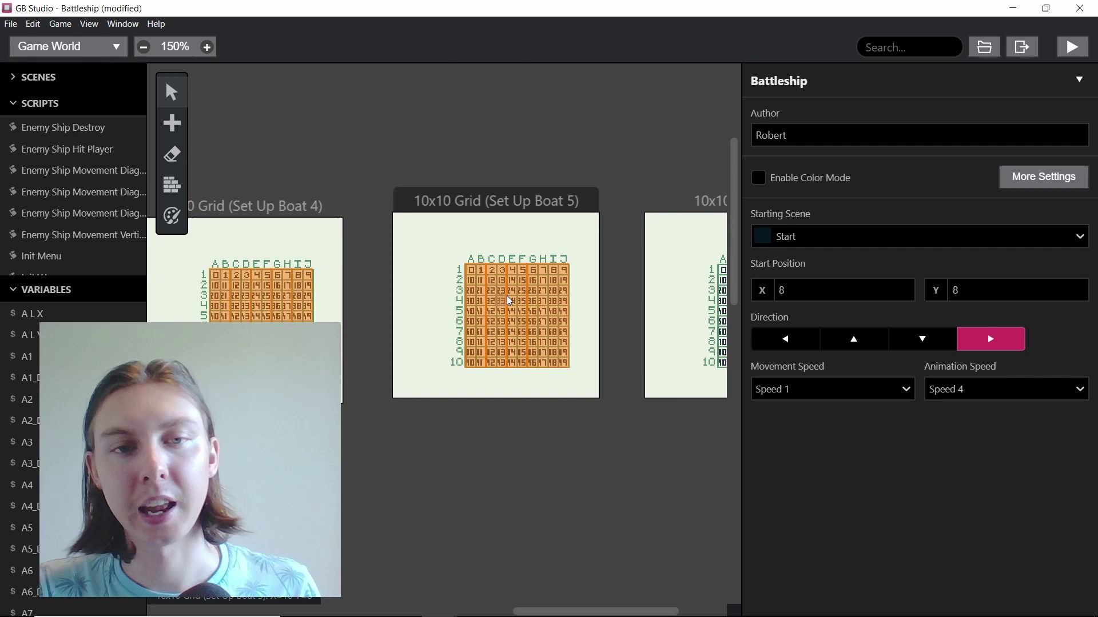
scroll(492, 272, "up", 5, "ctrl")
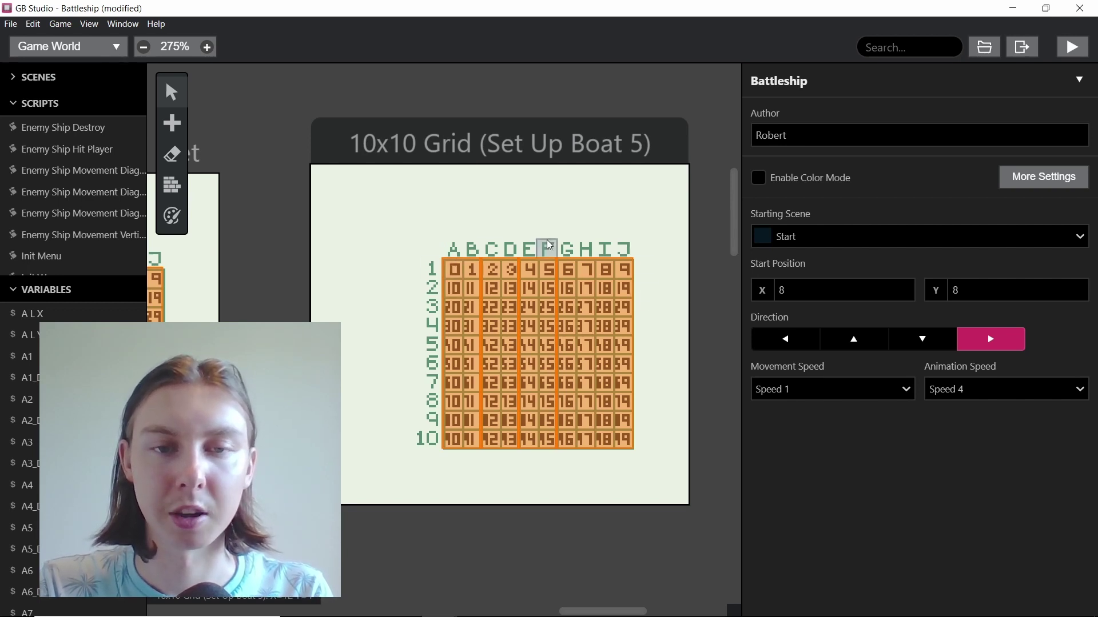
scroll(426, 267, "up", 3, "ctrl")
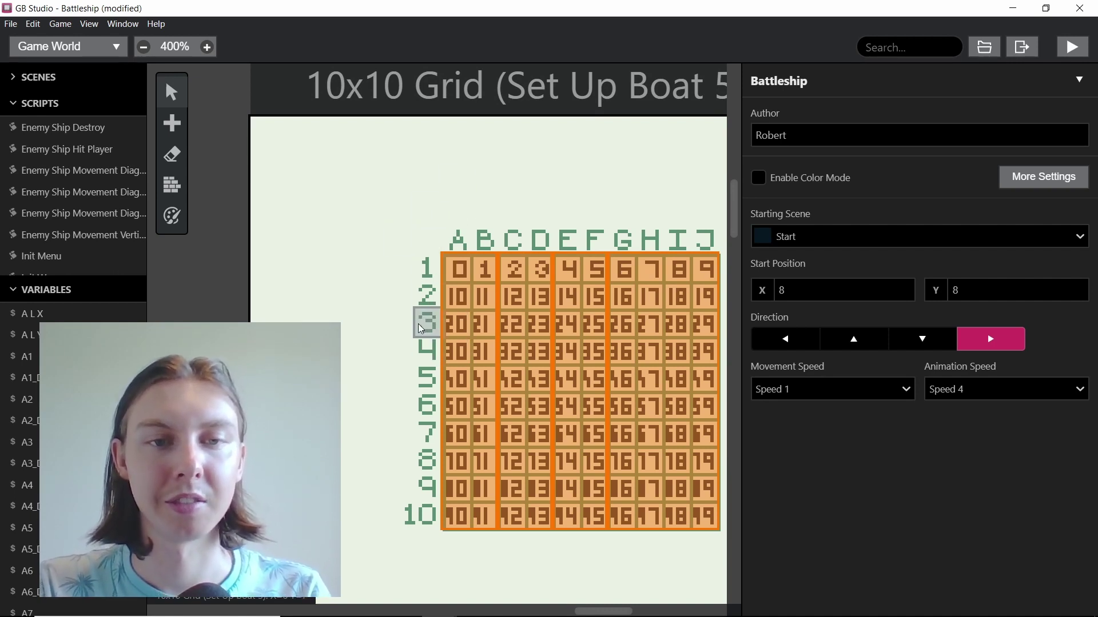
scroll(407, 318, "right", 3)
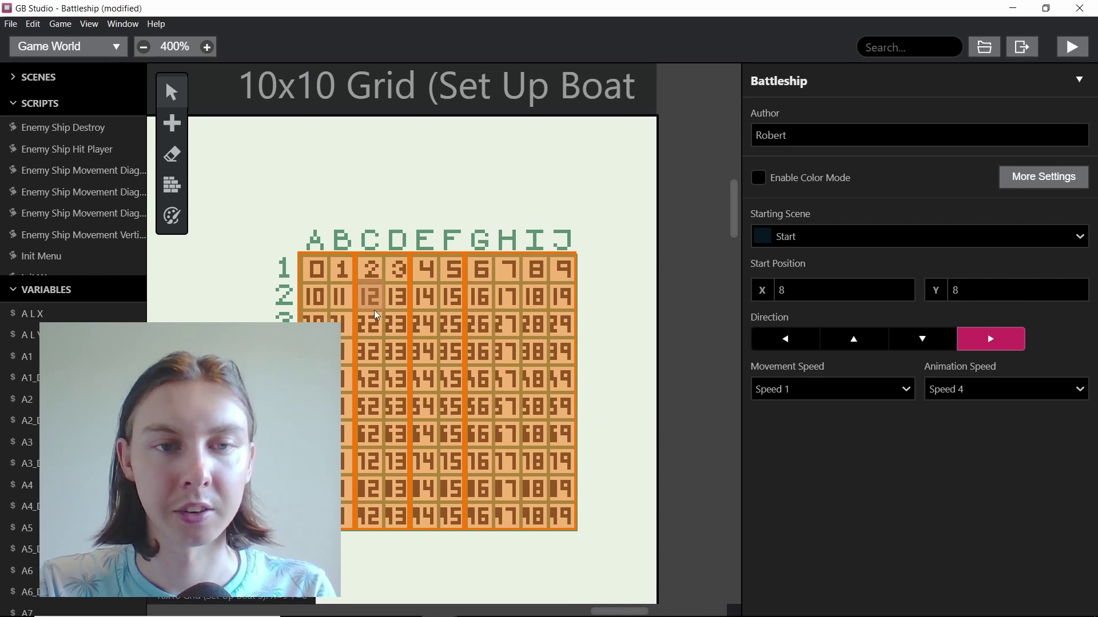
scroll(374, 310, "down", 3, "ctrl")
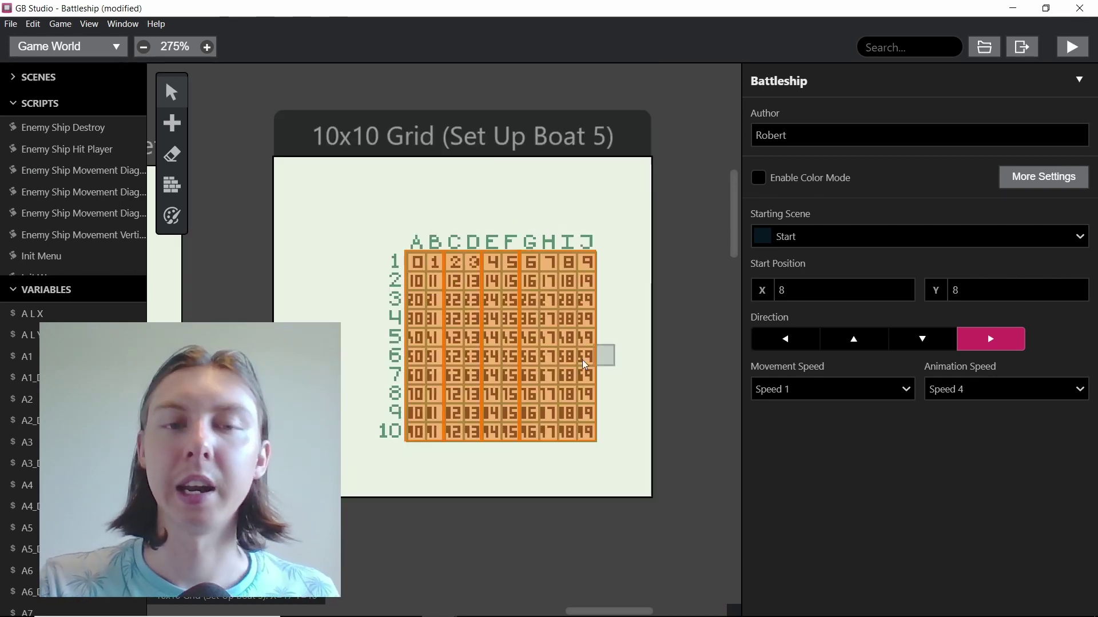
scroll(526, 342, "left", 5)
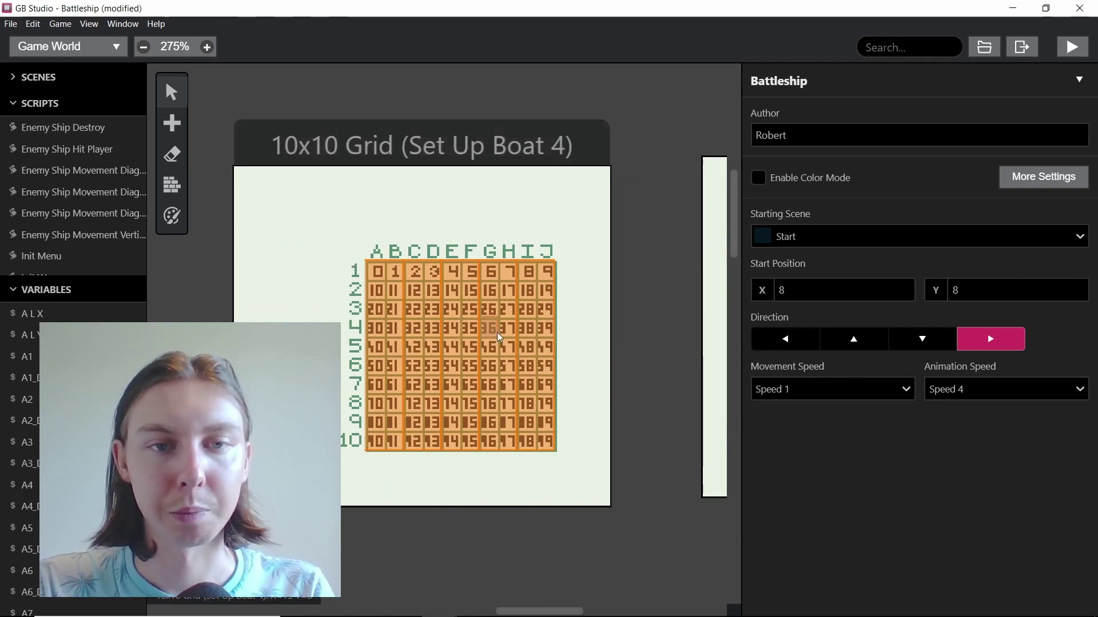
scroll(515, 331, "left", 10)
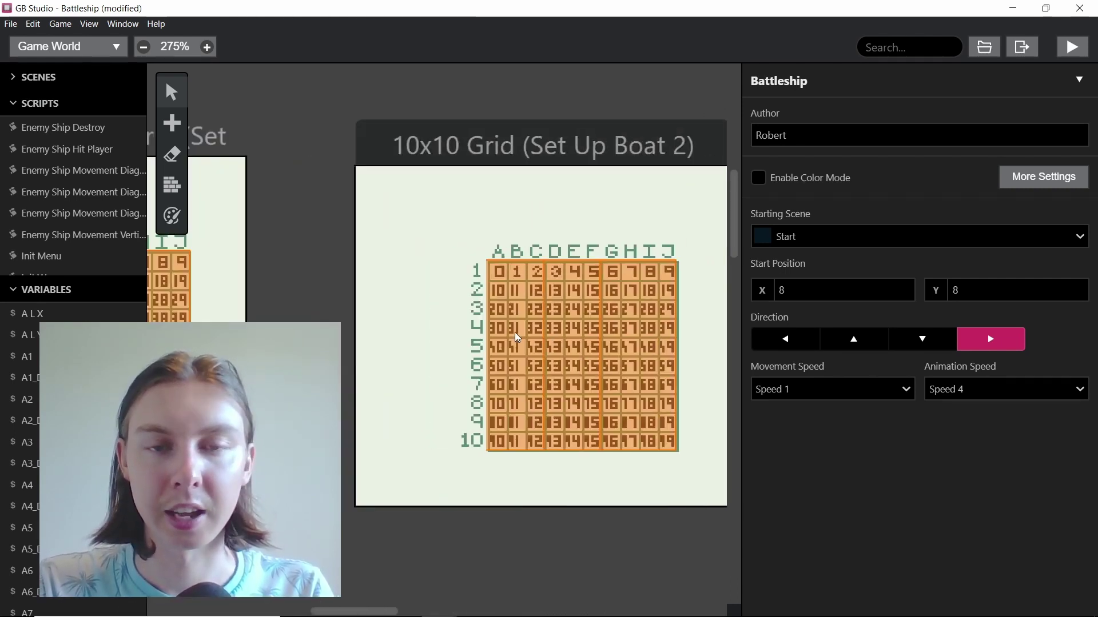
scroll(515, 332, "down", 1, "ctrl")
scroll(543, 480, "right", 5)
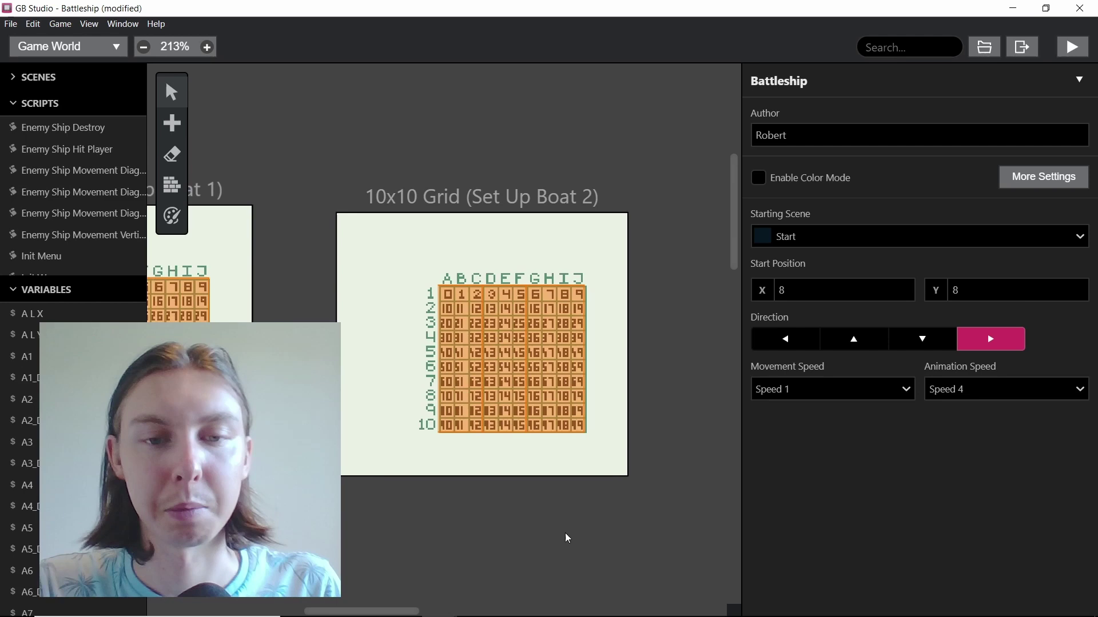
scroll(407, 404, "down", 2, "ctrl")
scroll(408, 407, "left", 2)
scroll(408, 407, "down", 3, "ctrl")
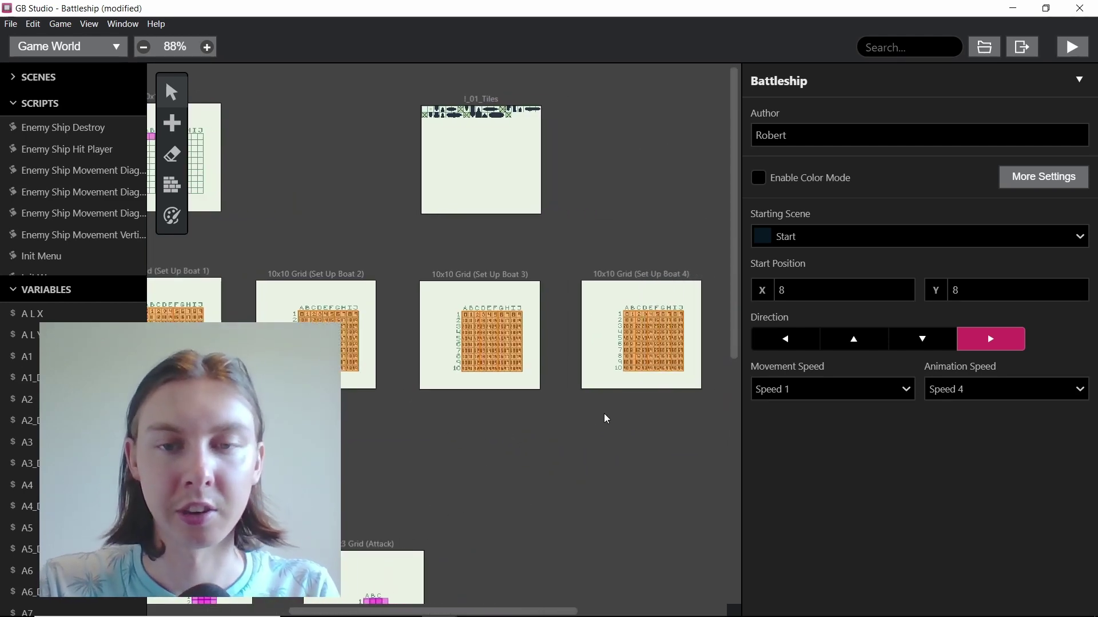
scroll(642, 396, "up", 3, "ctrl")
scroll(566, 436, "down", 2, "ctrl")
scroll(481, 449, "up", 1, "ctrl")
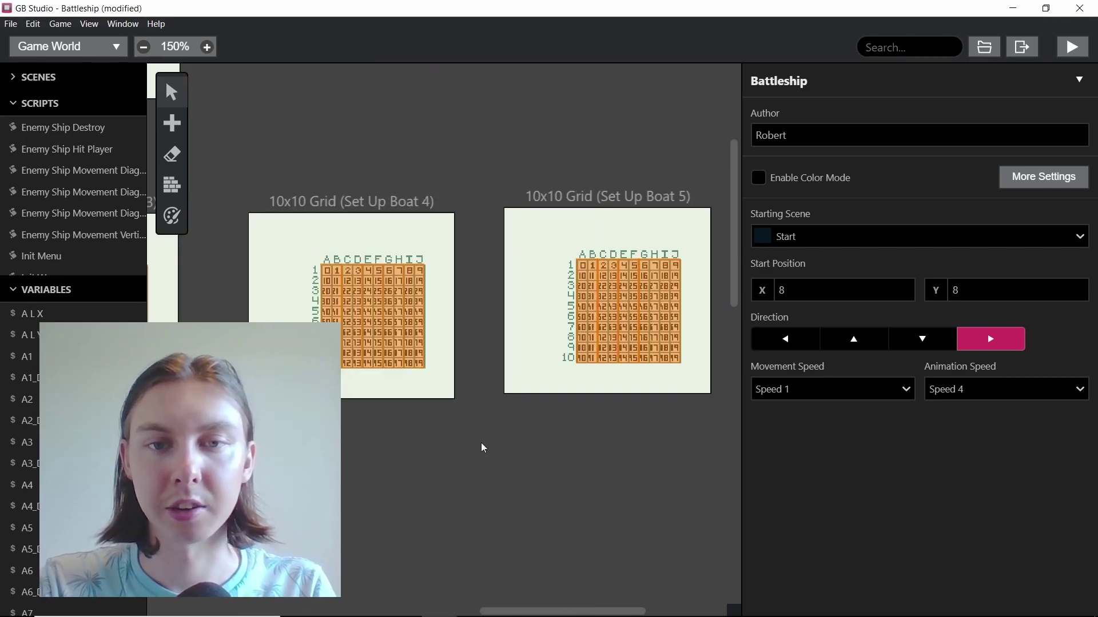
key("alt+Tab")
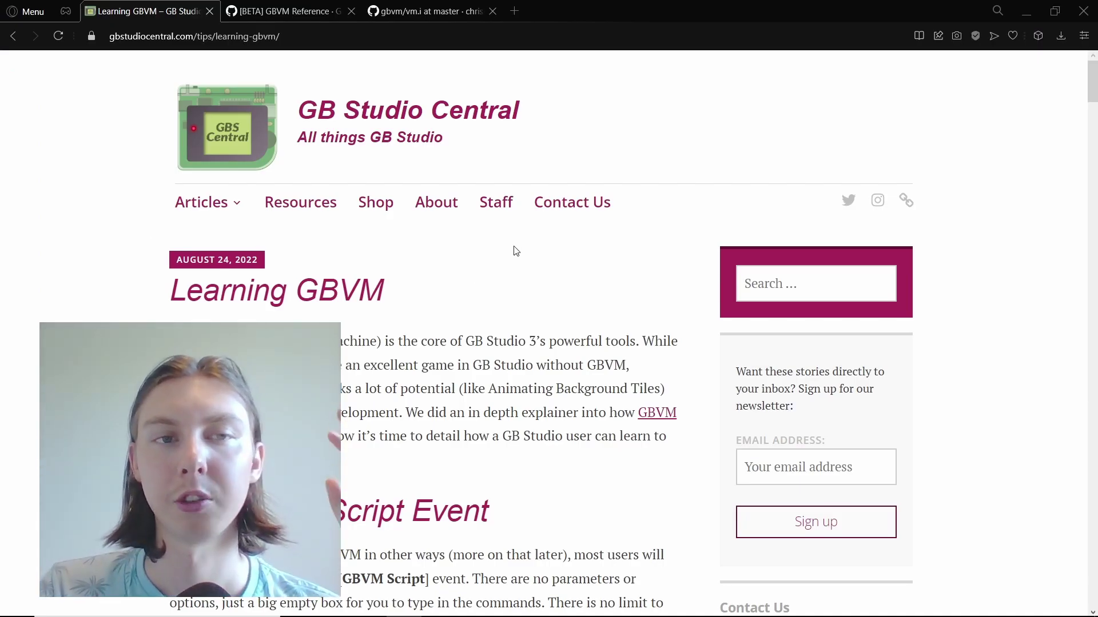
Read down the Learning GBVM article to where it links GBVM's vm.i instruction set and command list.
scroll(520, 257, "down", 4)
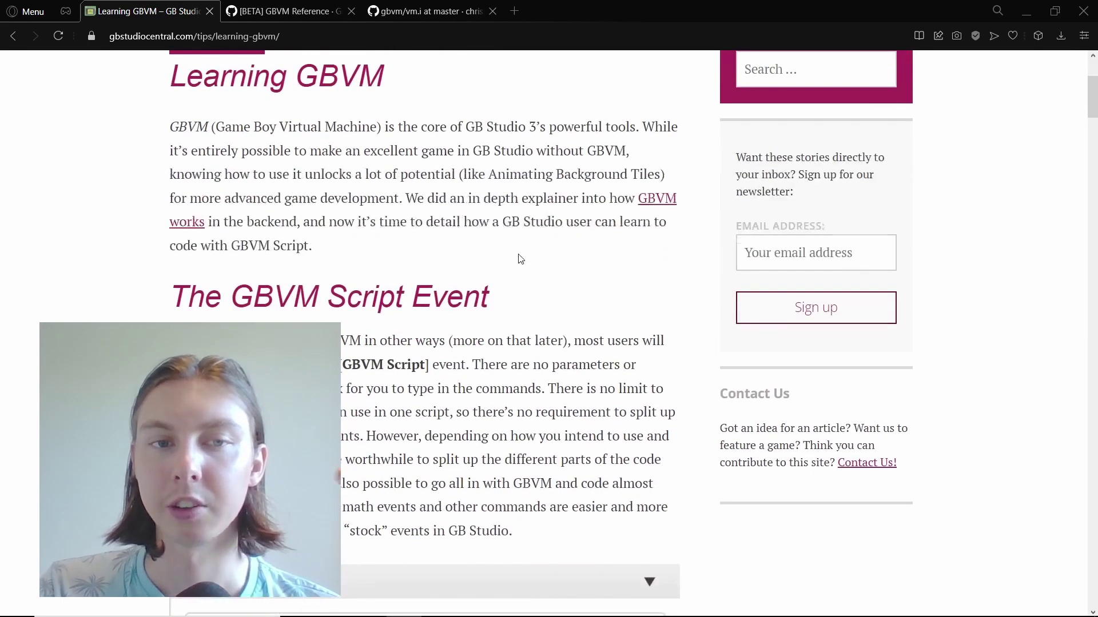
scroll(521, 259, "up", 3)
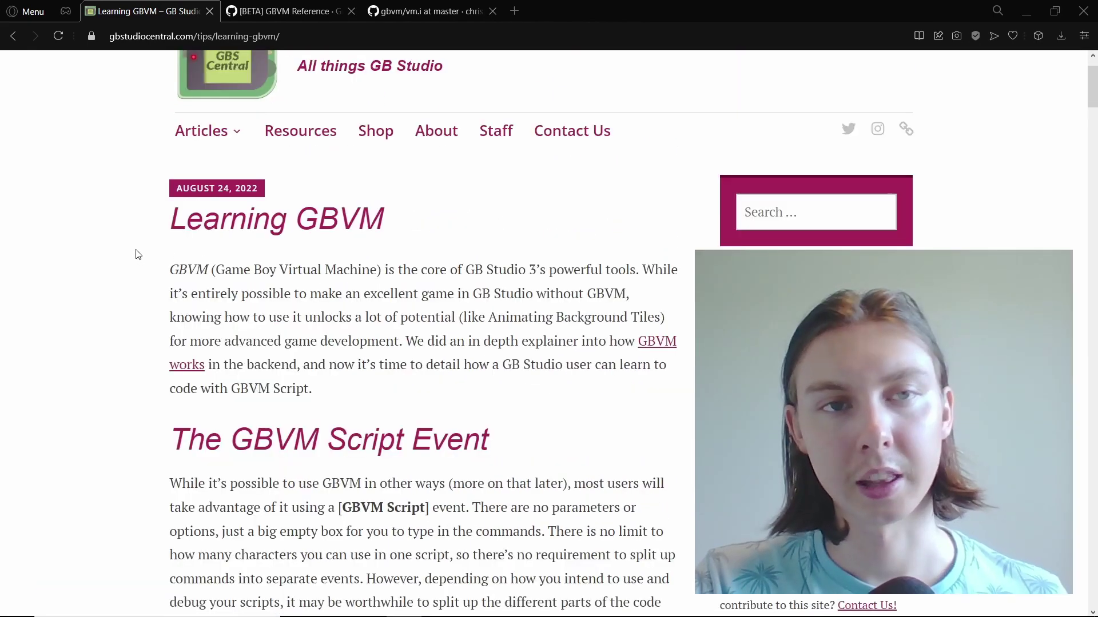
scroll(275, 224, "up", 2)
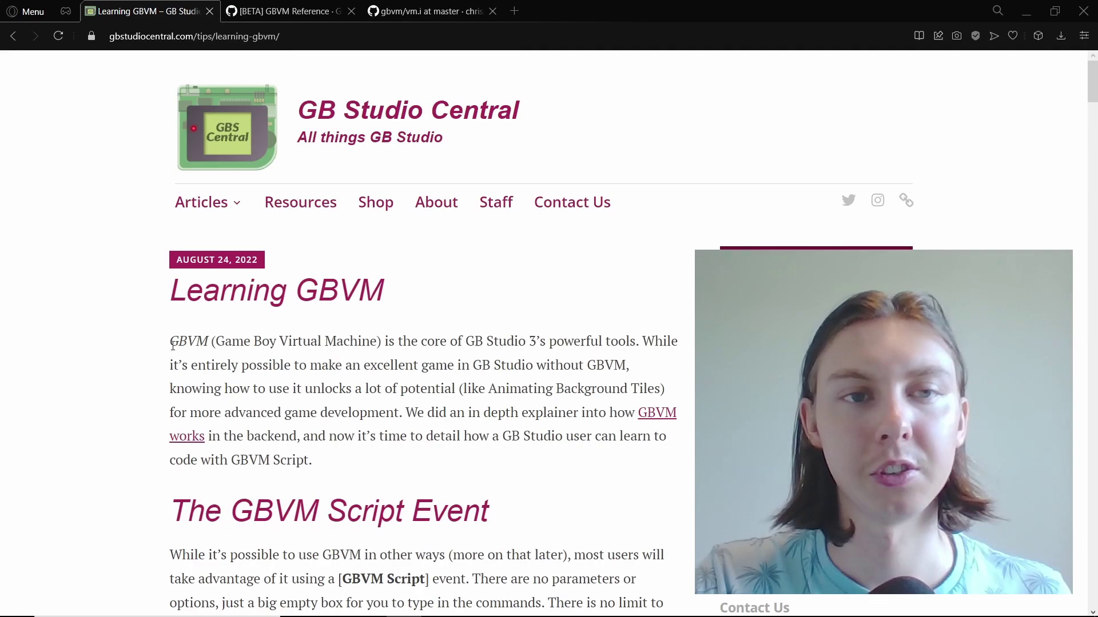
scroll(128, 260, "down", 4)
scroll(128, 261, "down", 9)
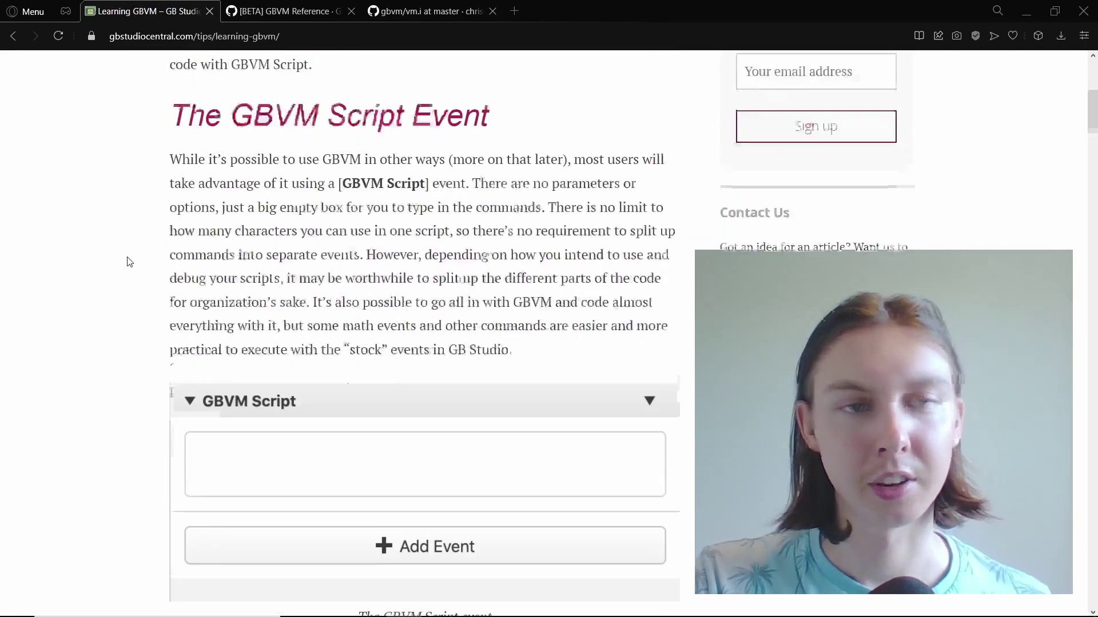
scroll(130, 262, "down", 8)
scroll(130, 262, "down", 3)
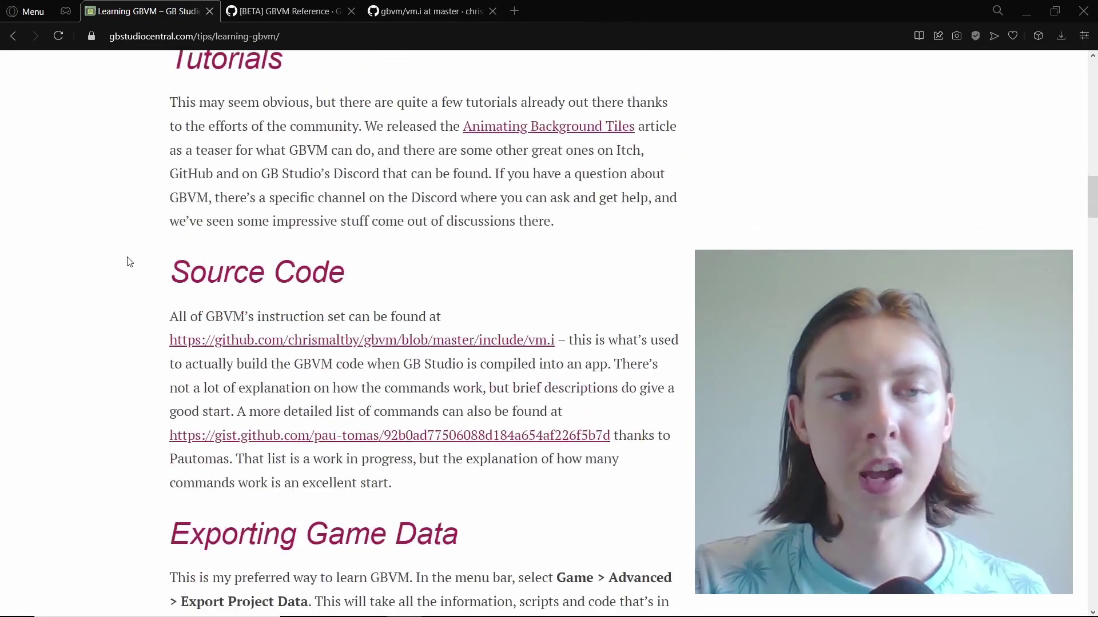
Scroll Set Up Boat 1's On Enter events down to the Find X switch on Local 0.
scroll(130, 262, "down", 6)
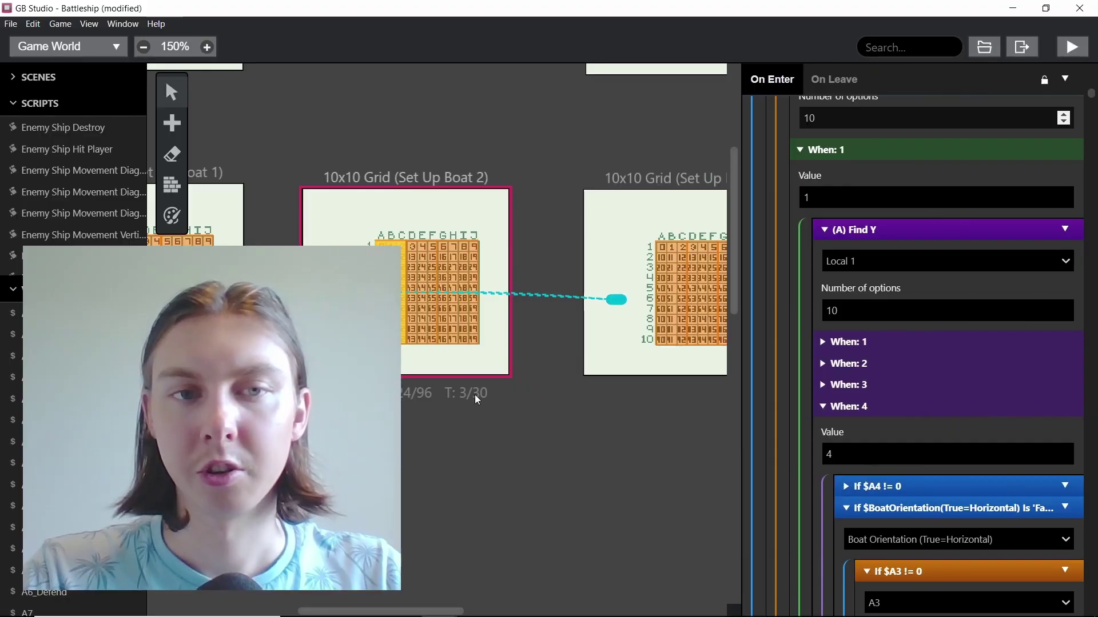
scroll(873, 255, "up", 2)
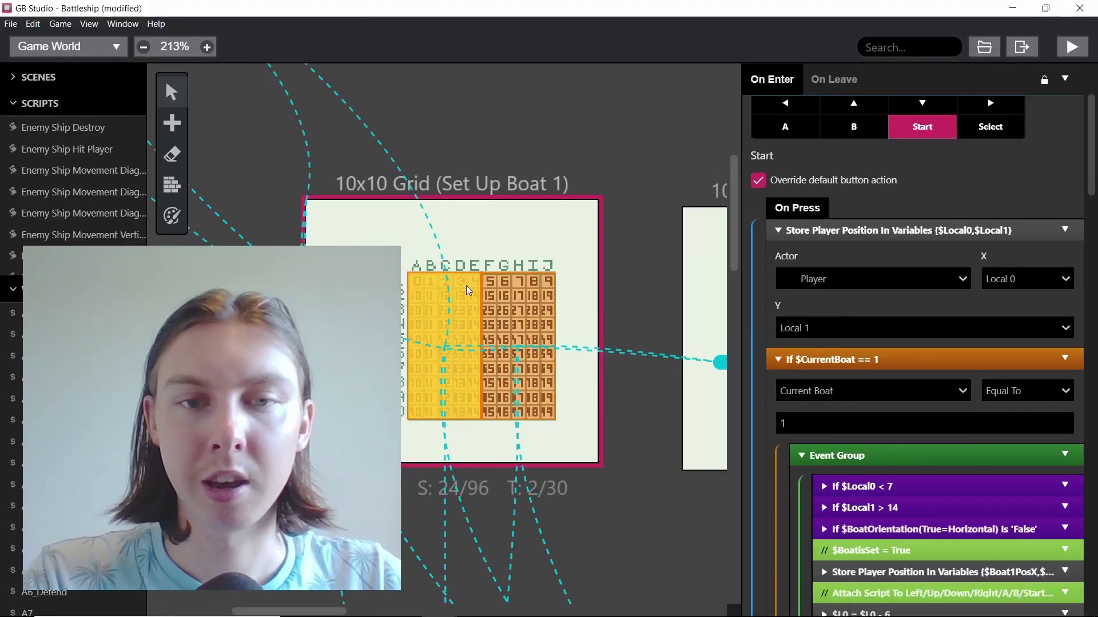
scroll(914, 355, "down", 5)
scroll(1063, 284, "down", 1)
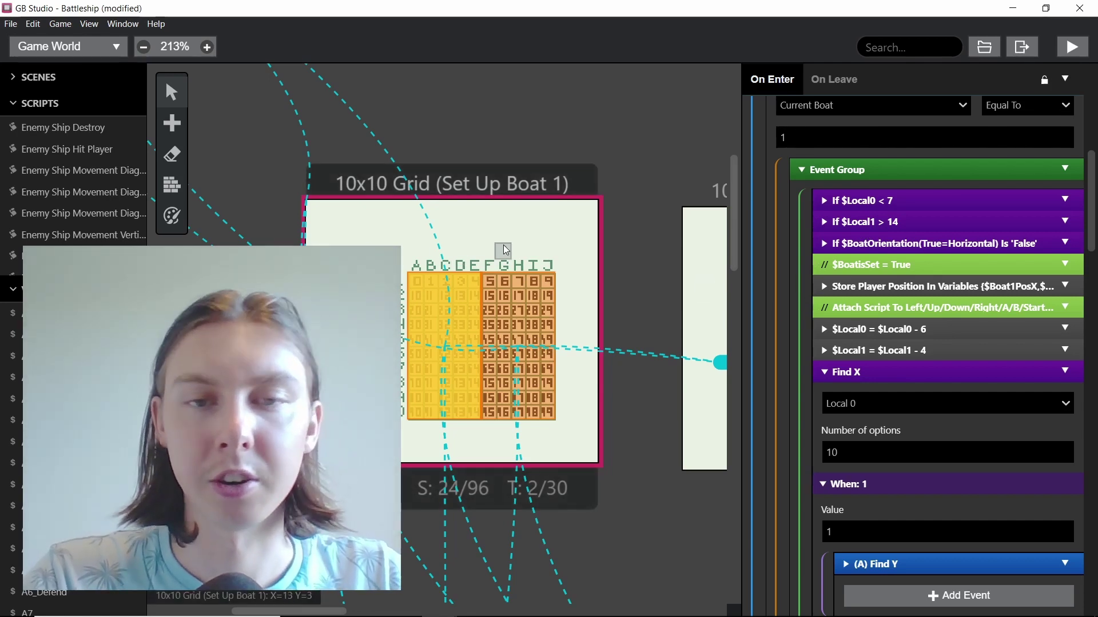
scroll(831, 254, "down", 3)
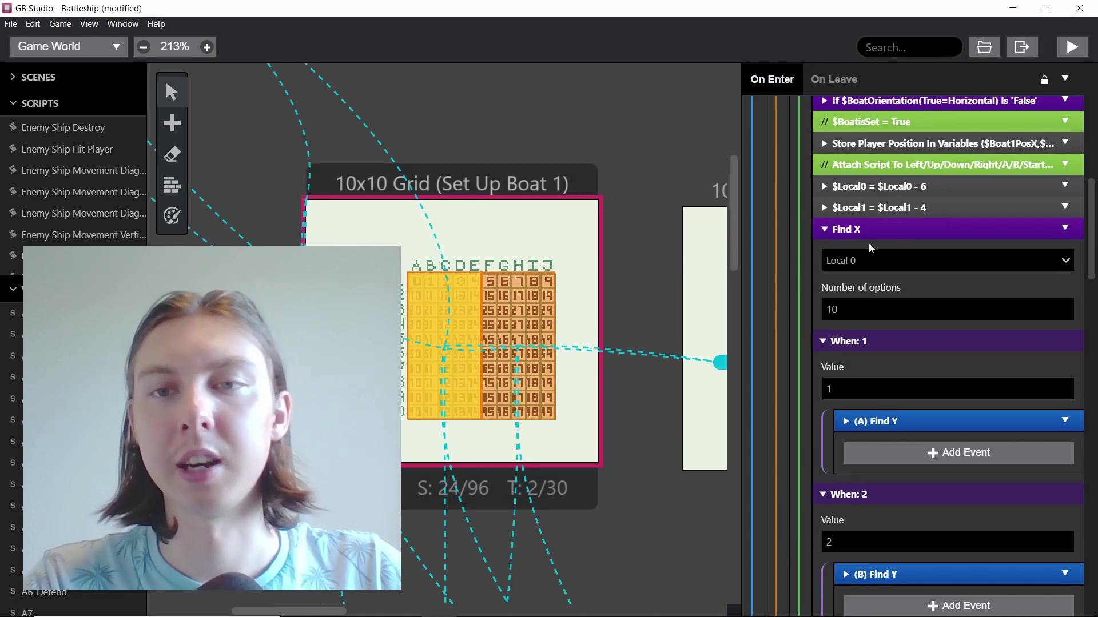
scroll(802, 301, "down", 2)
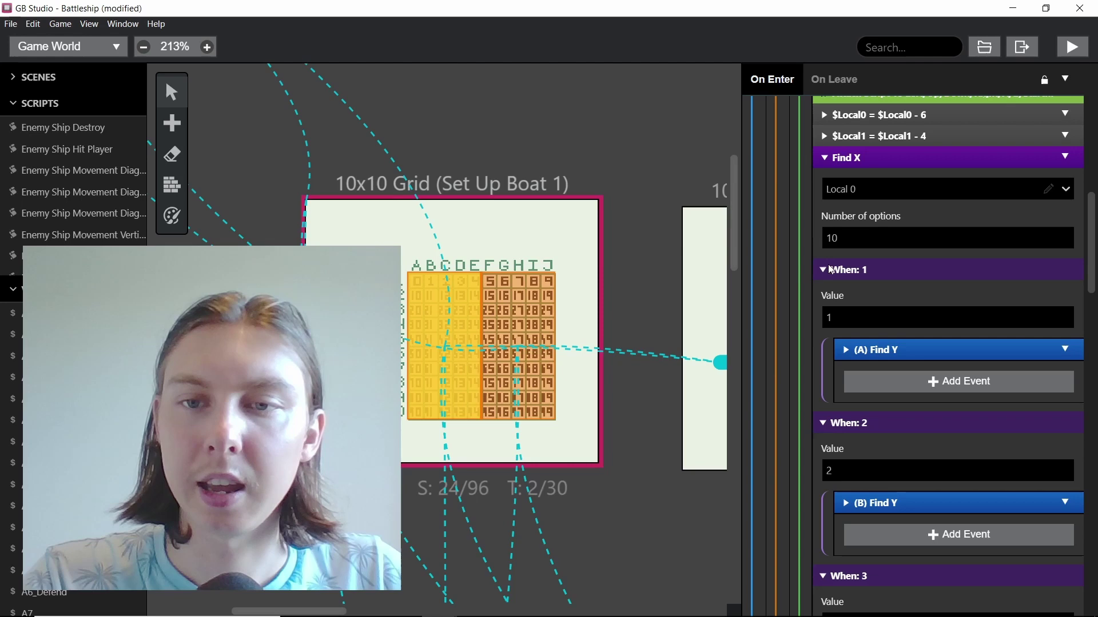
Expand (A) Find Y and scroll its When: 1 branch setting A1 to 4 and B1 to 5.
left_click(910, 350)
scroll(944, 460, "down", 4)
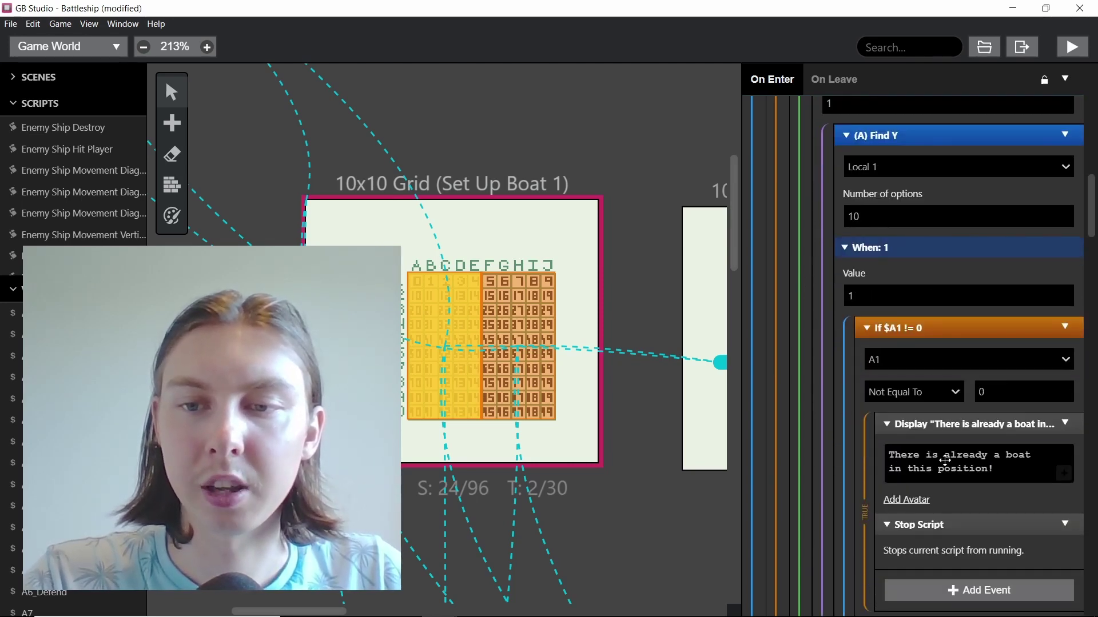
scroll(816, 342, "down", 4)
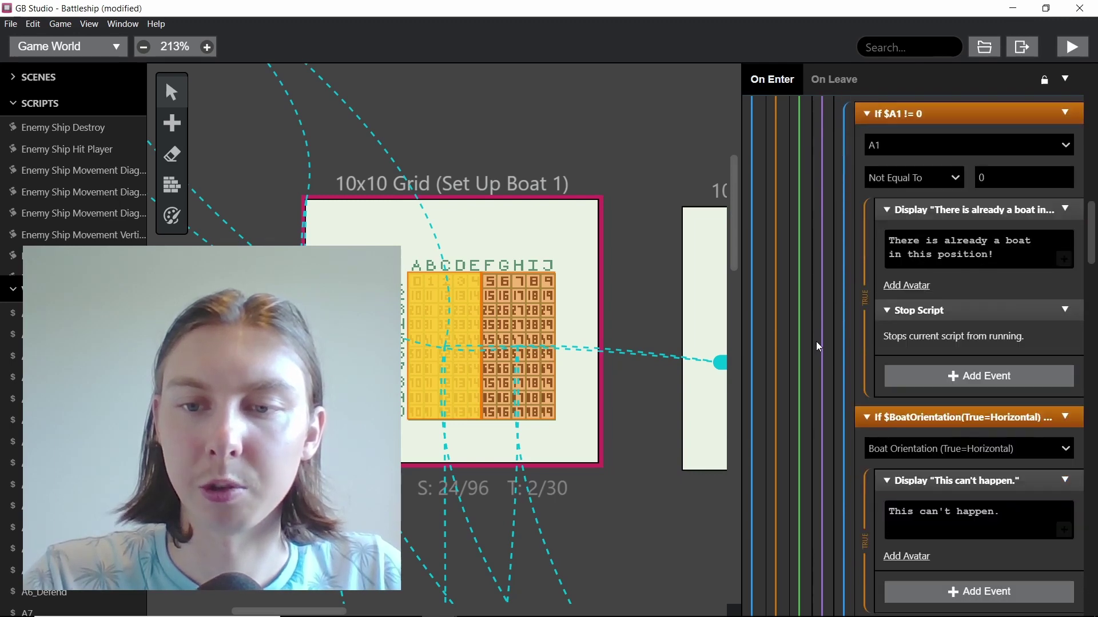
scroll(815, 341, "down", 4)
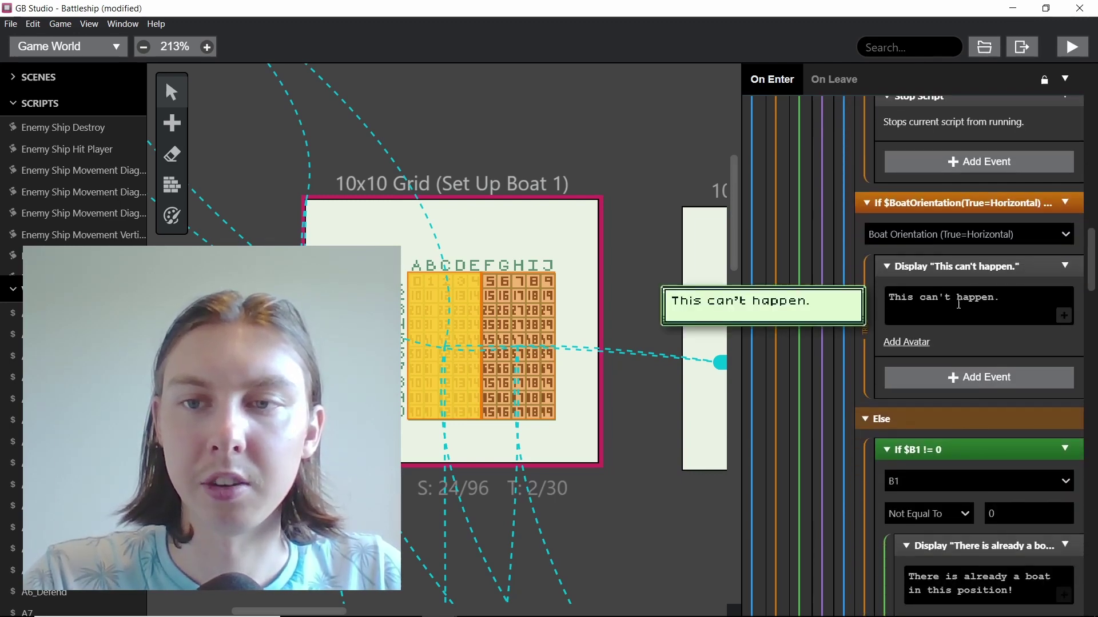
scroll(895, 333, "down", 1)
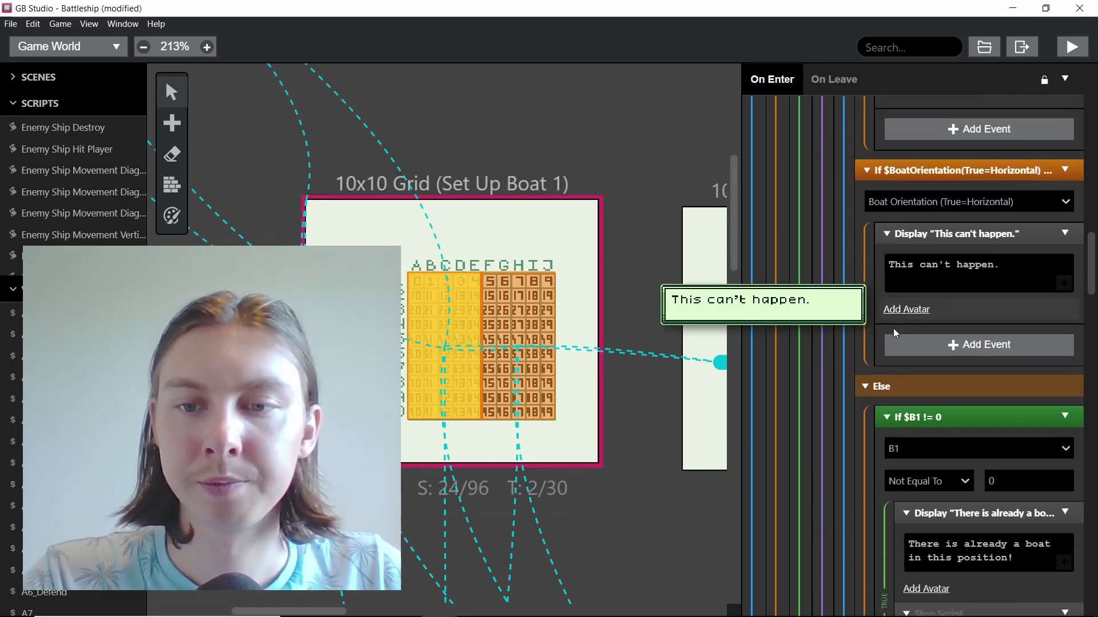
scroll(894, 333, "down", 2)
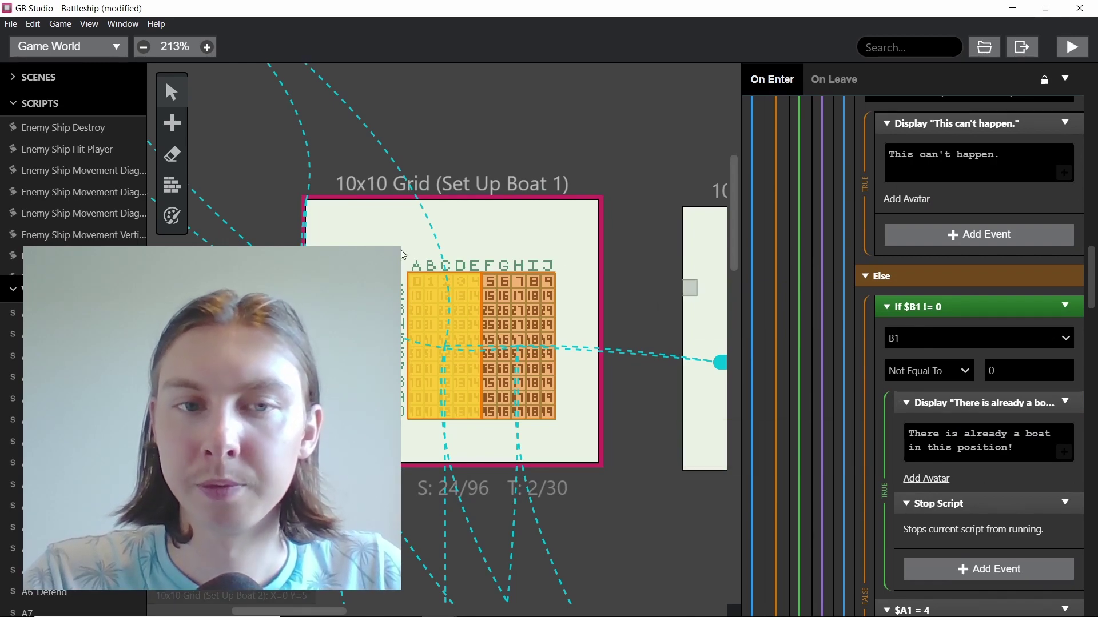
scroll(887, 278, "down", 2)
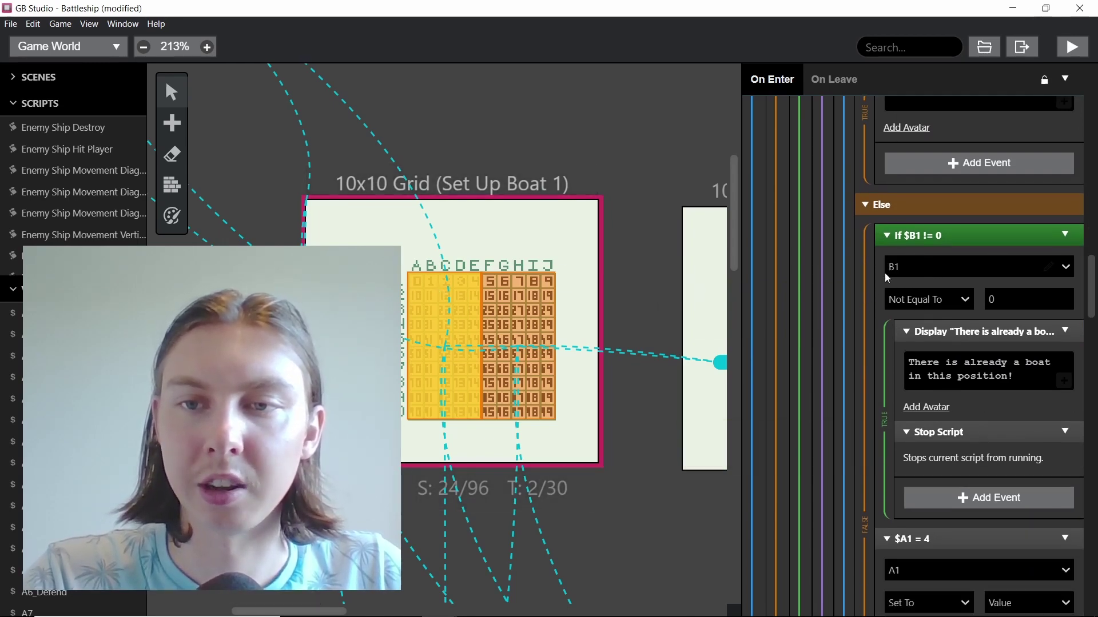
scroll(884, 325, "down", 2)
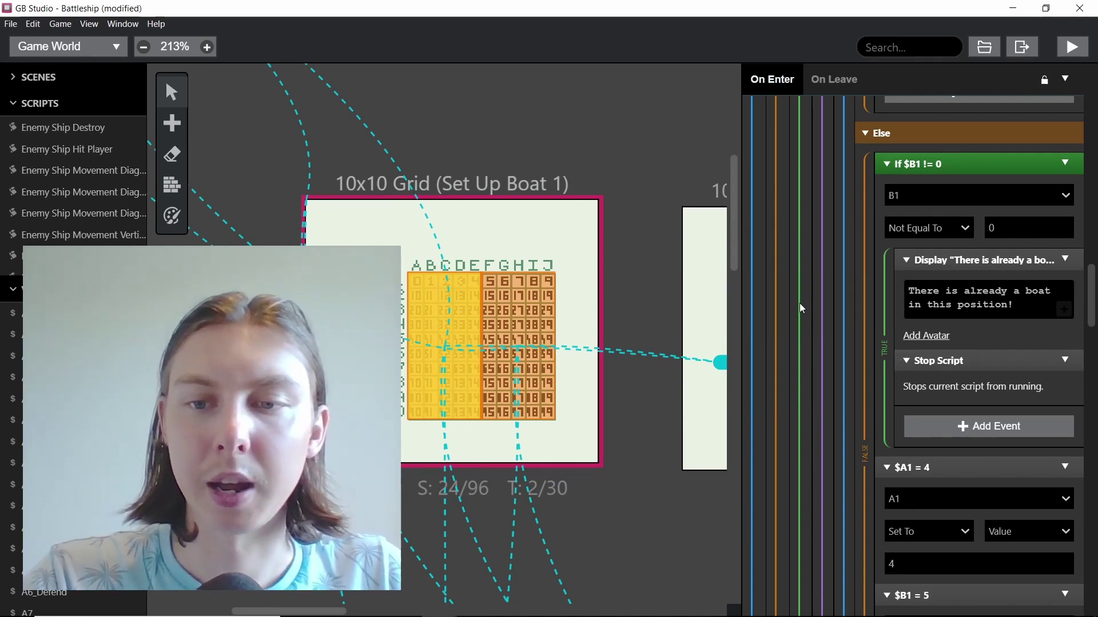
scroll(799, 308, "down", 3)
scroll(800, 306, "down", 2)
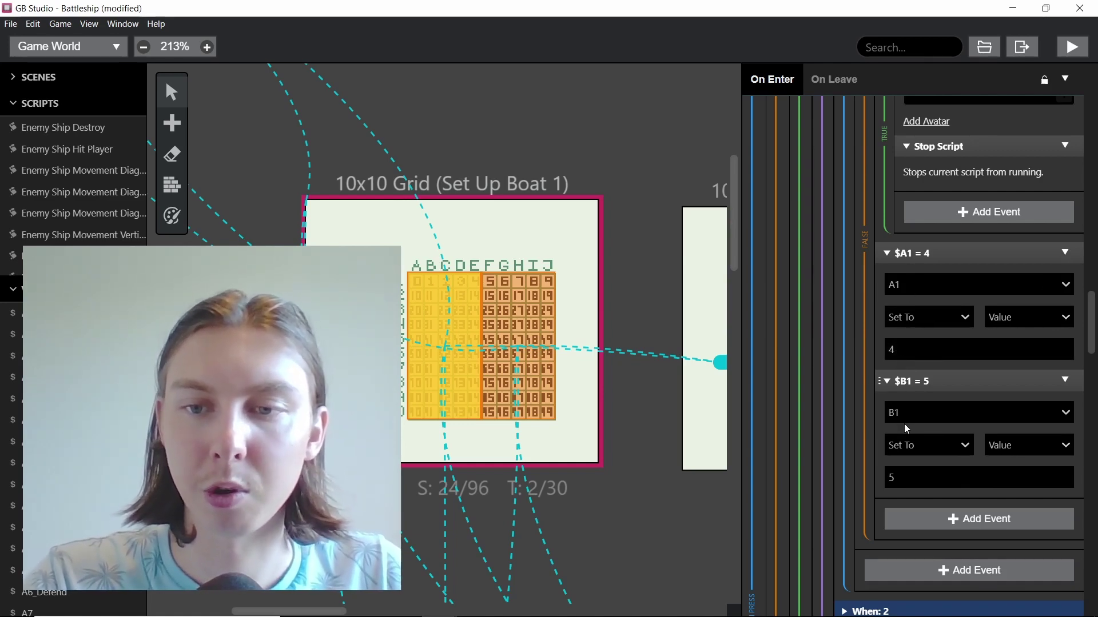
scroll(660, 131, "up", 5)
scroll(535, 232, "right", 10)
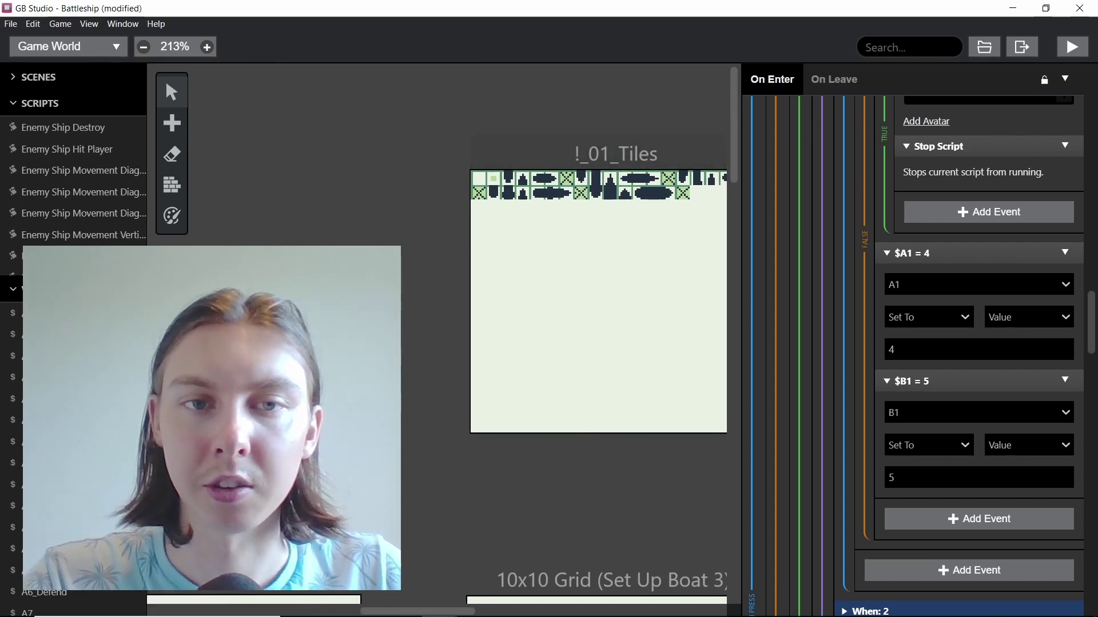
scroll(534, 185, "down", 4)
scroll(536, 213, "left", 5)
scroll(536, 213, "down", 2)
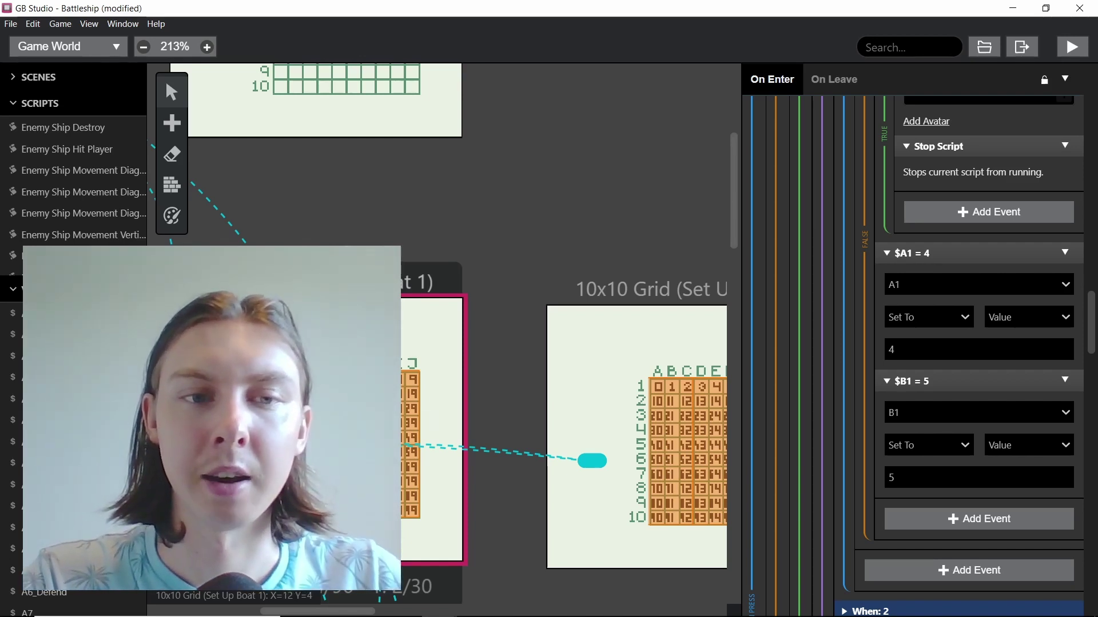
middle_click_drag(530, 298, 458, 248)
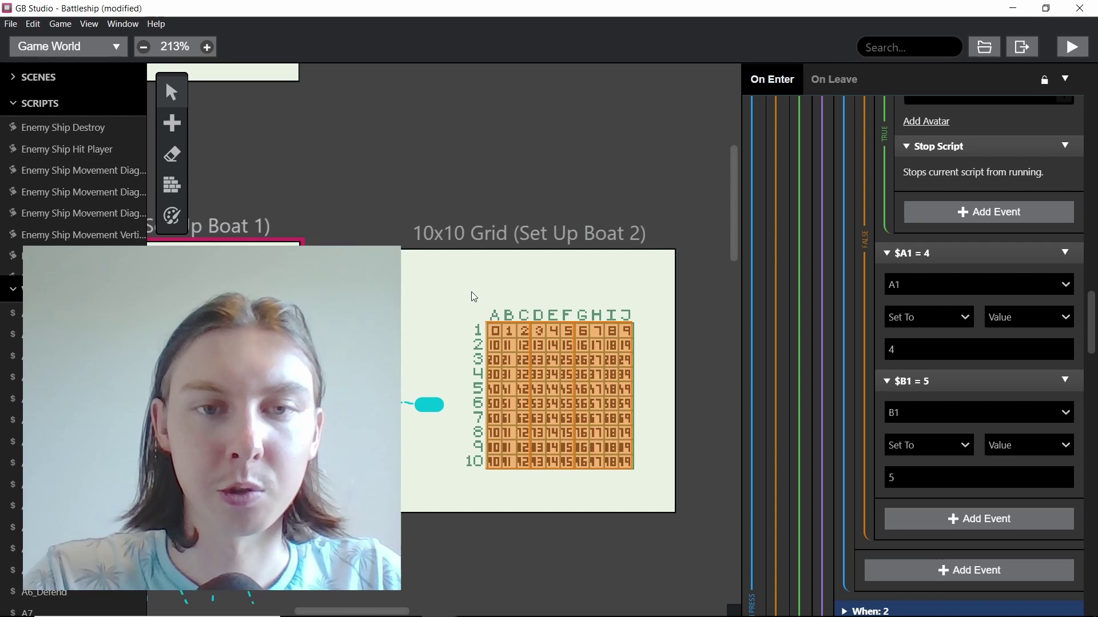
scroll(423, 286, "left", 3)
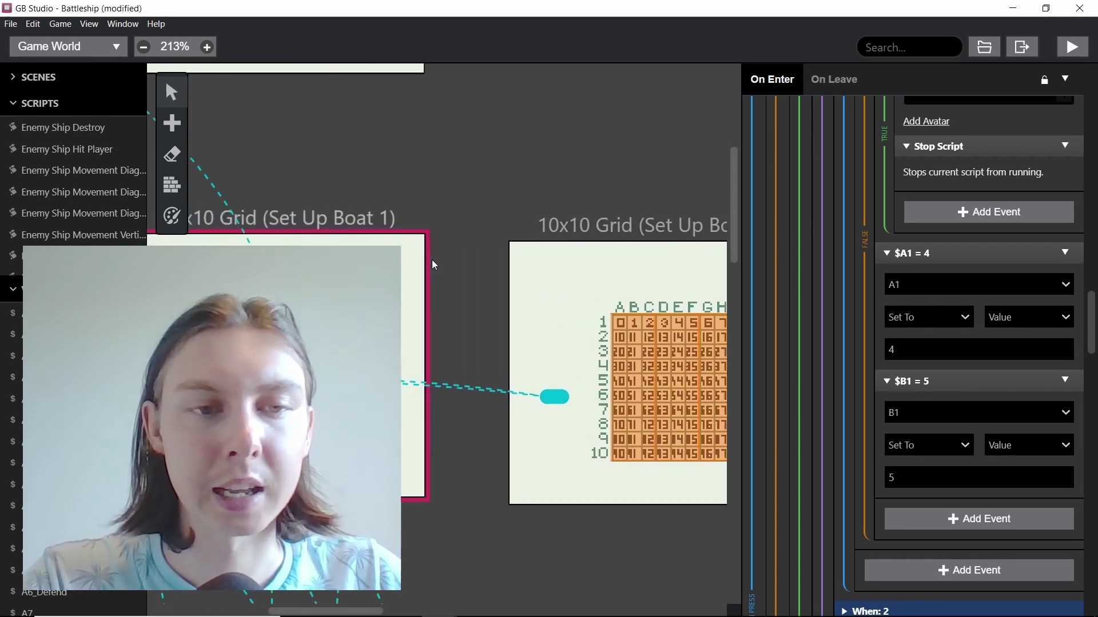
double_click(892, 349)
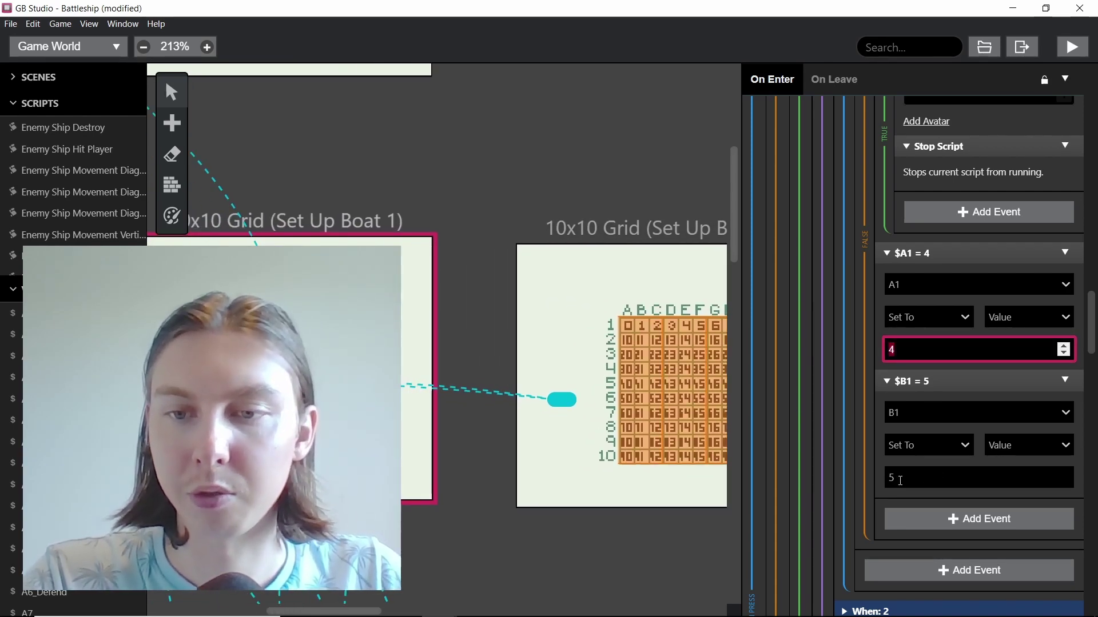
double_click(899, 480)
scroll(849, 365, "up", 4)
scroll(850, 366, "down", 5)
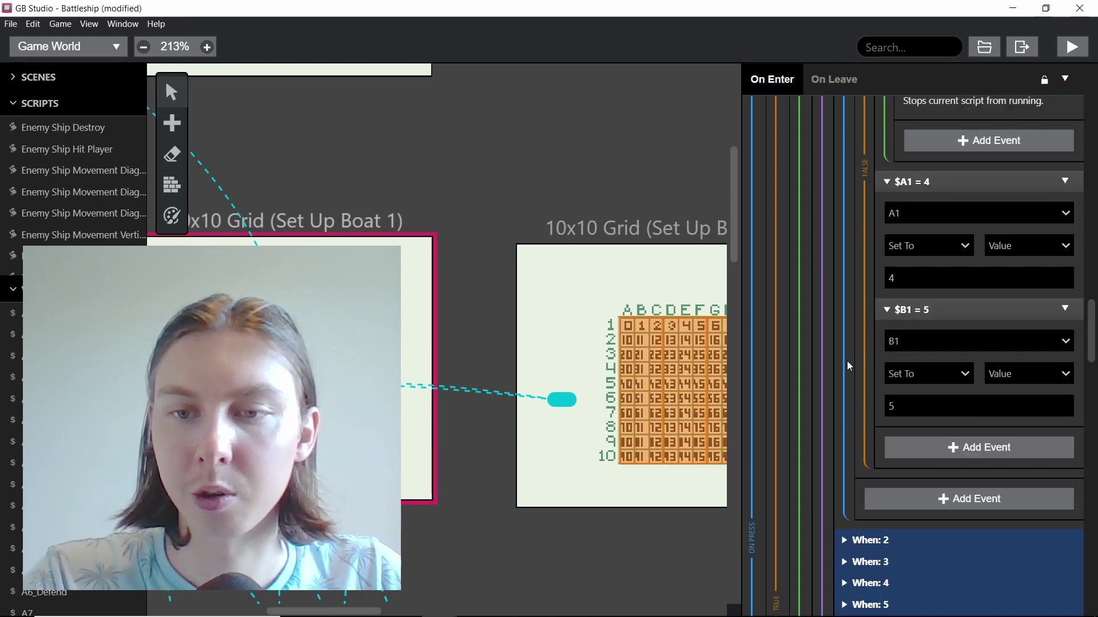
scroll(850, 366, "up", 7)
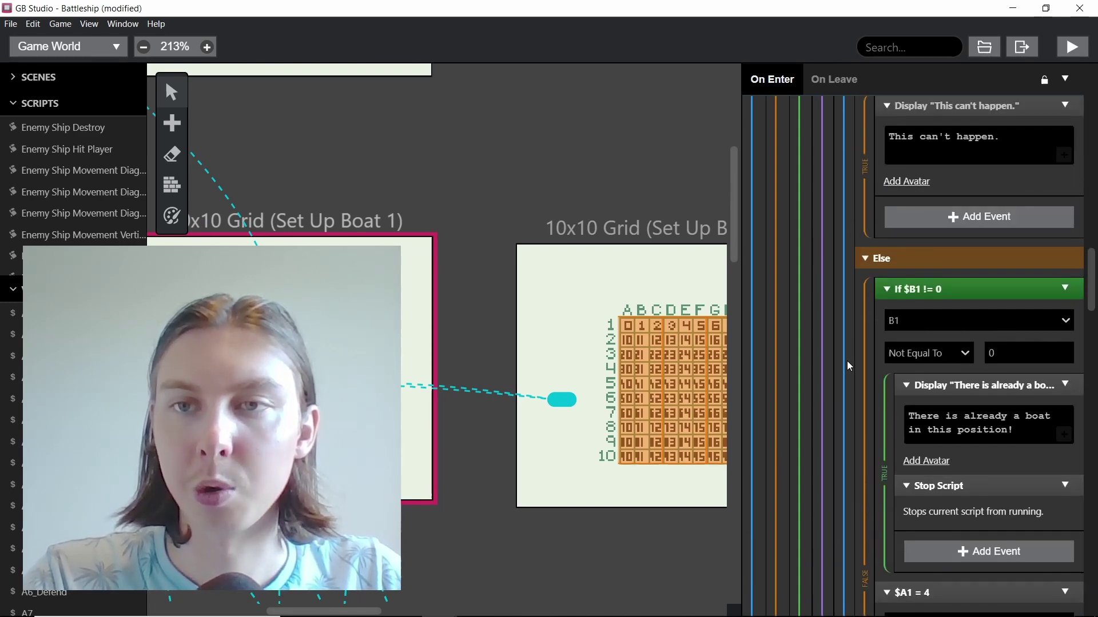
scroll(849, 366, "down", 10)
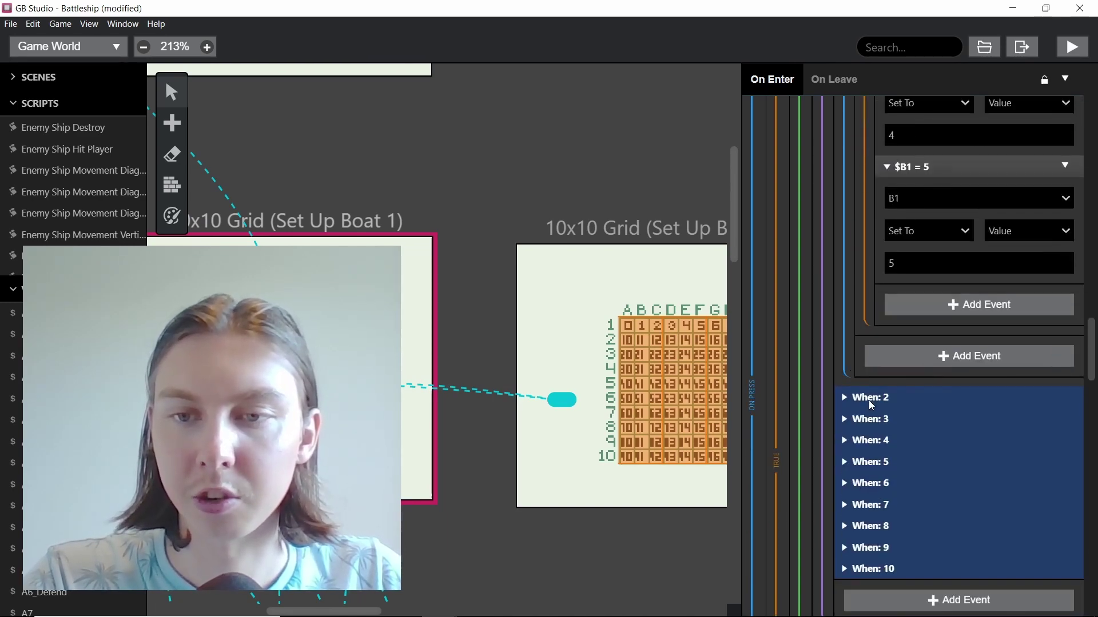
scroll(792, 361, "up", 8)
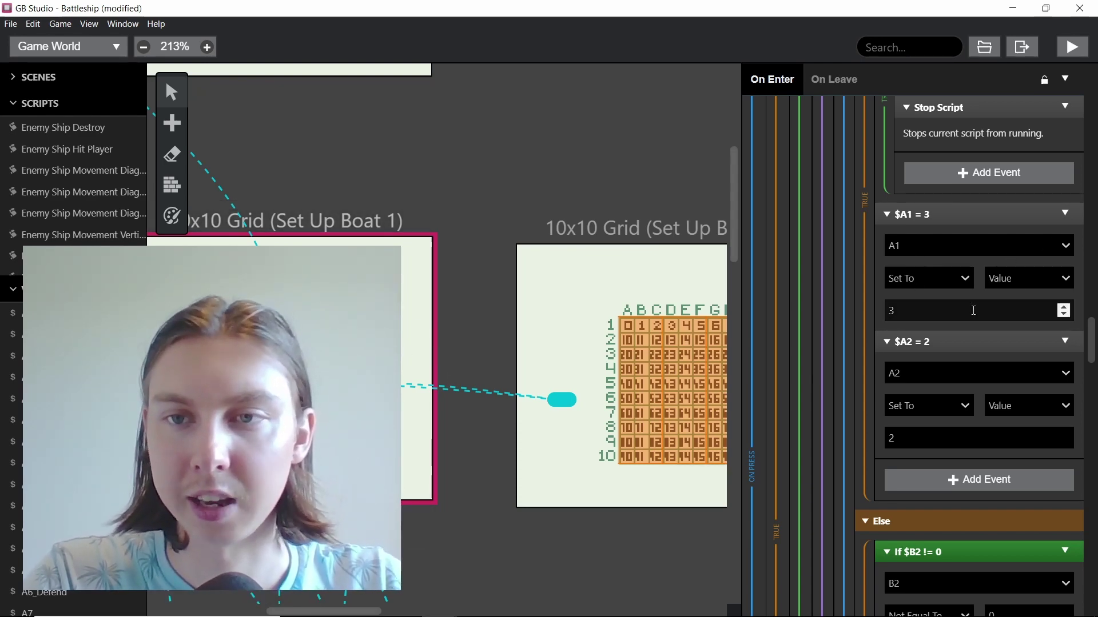
Save the Battleship project with Ctrl+S.
scroll(883, 315, "up", 1)
scroll(882, 315, "up", 1)
key("ctrl+s")
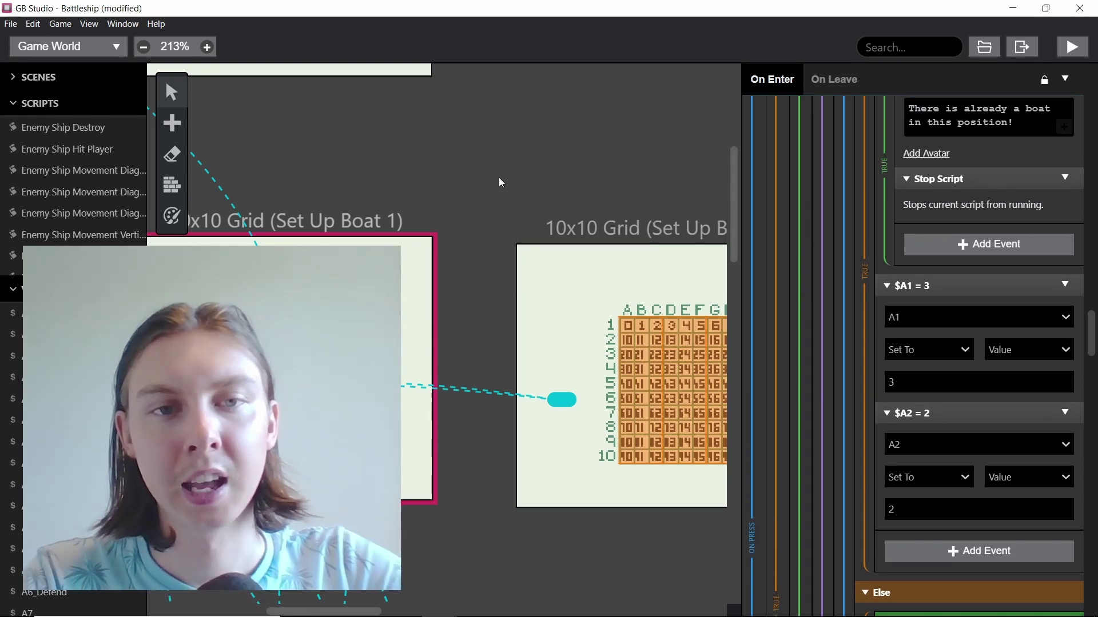
Pan the world map right past Set Up Boat 2–4 to Set Up Boat 5's Trigger 4.
scroll(499, 178, "left", 2)
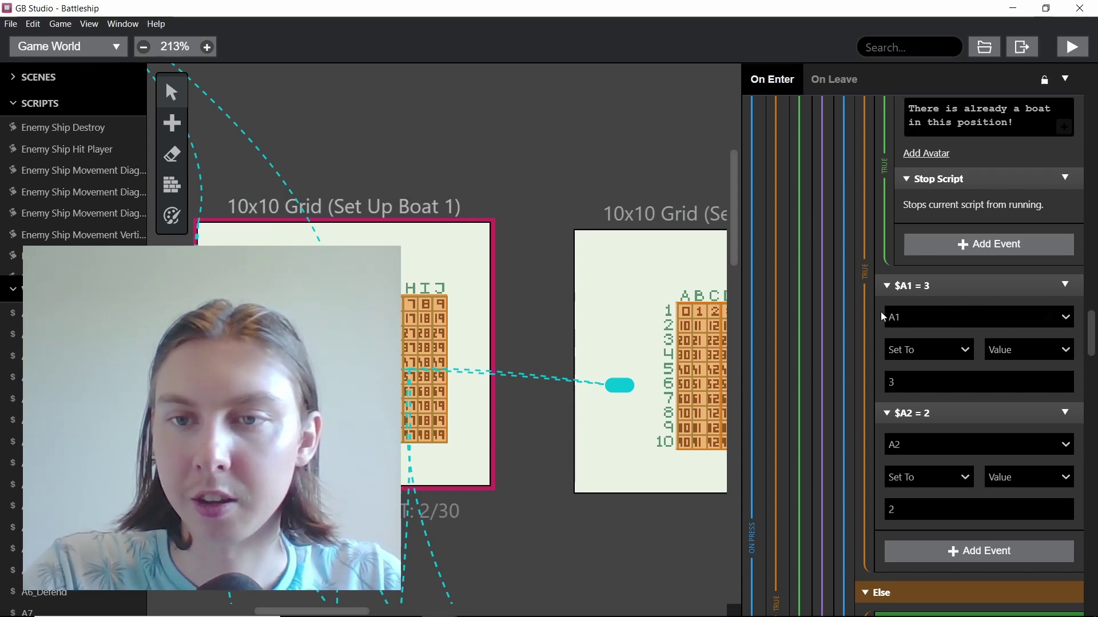
scroll(856, 304, "down", 3)
scroll(602, 140, "right", 10)
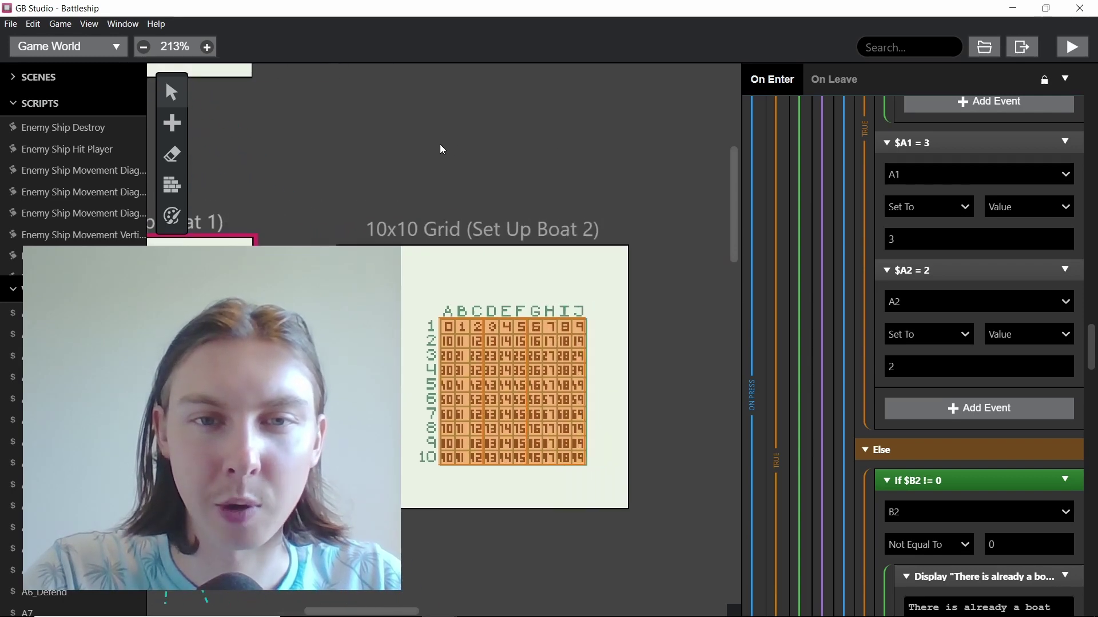
scroll(501, 140, "right", 6)
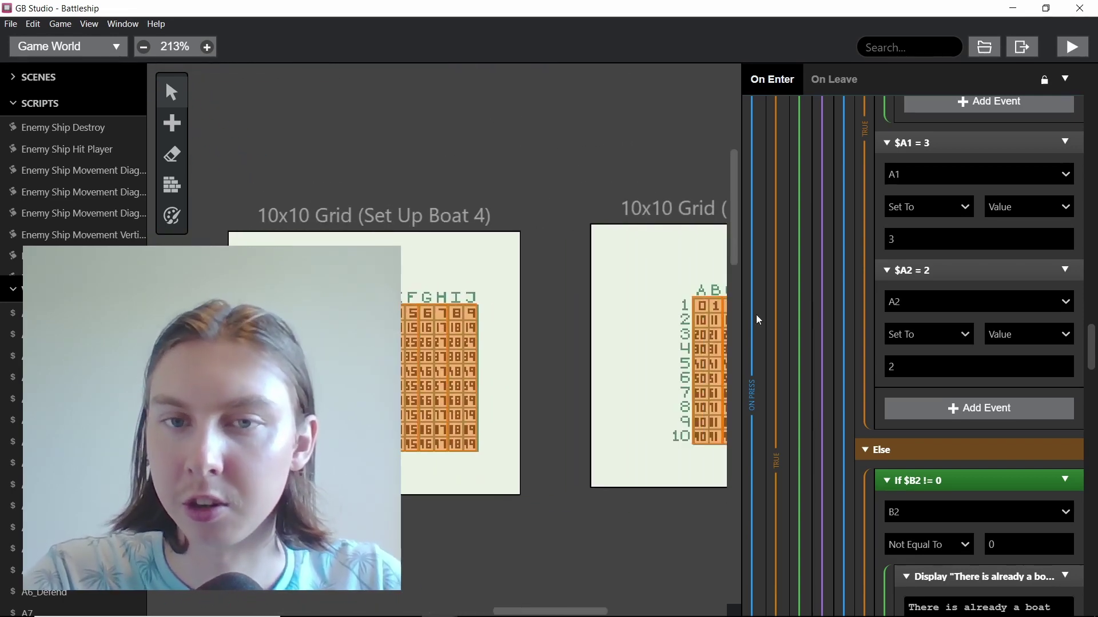
scroll(627, 152, "right", 3)
Select Set Up Boat 5's 4×10 grid trigger and expand its Find X cell-check group.
left_click(587, 322)
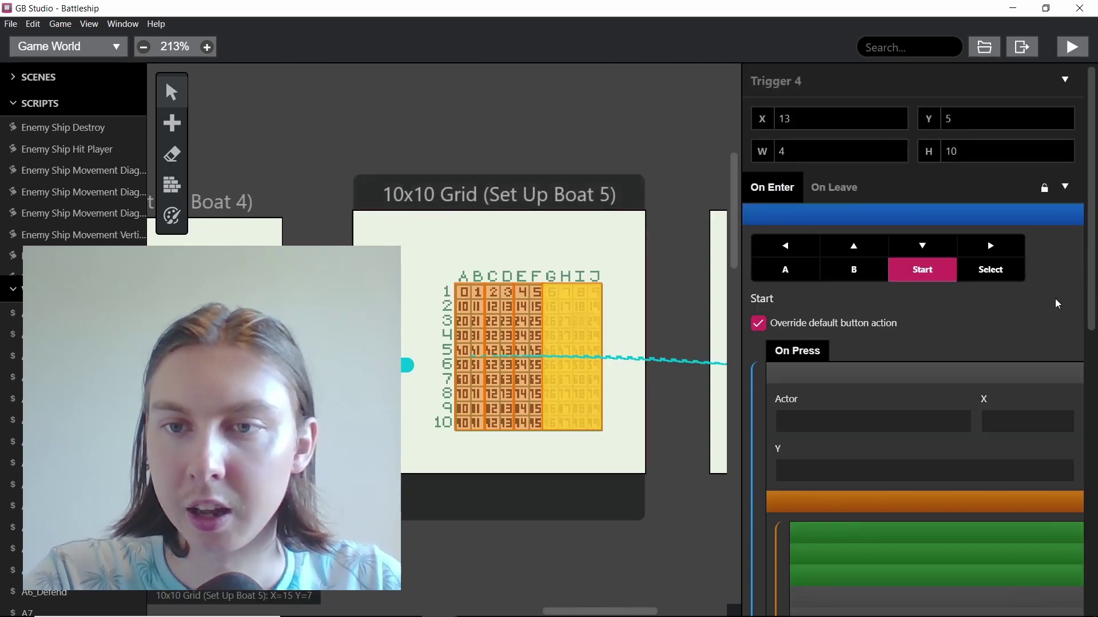
scroll(1058, 303, "down", 8)
scroll(956, 193, "down", 2)
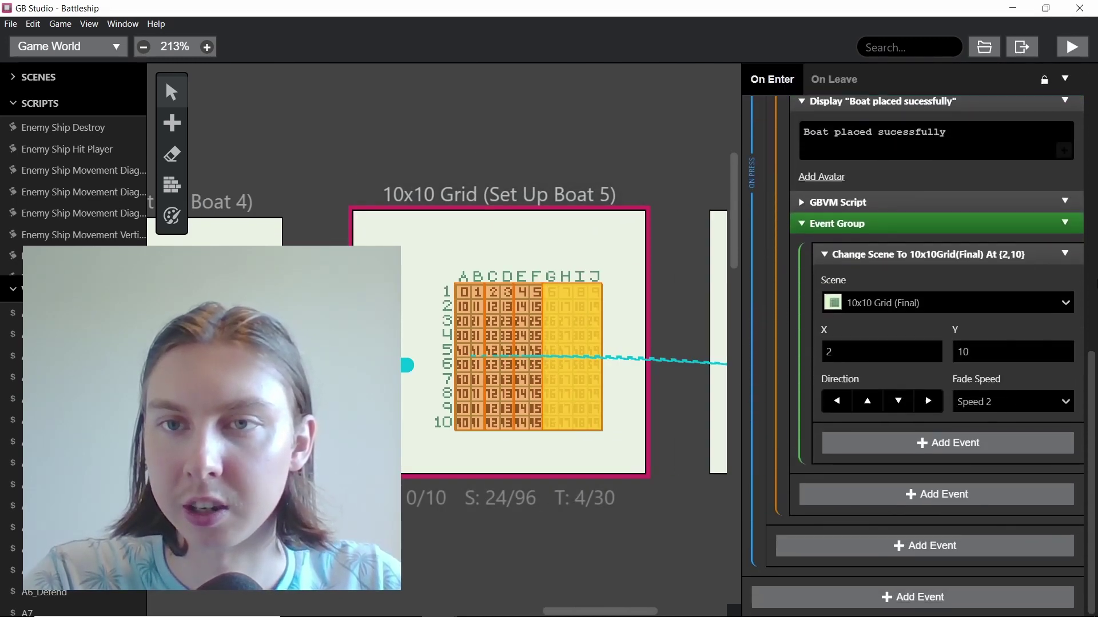
scroll(956, 194, "up", 3)
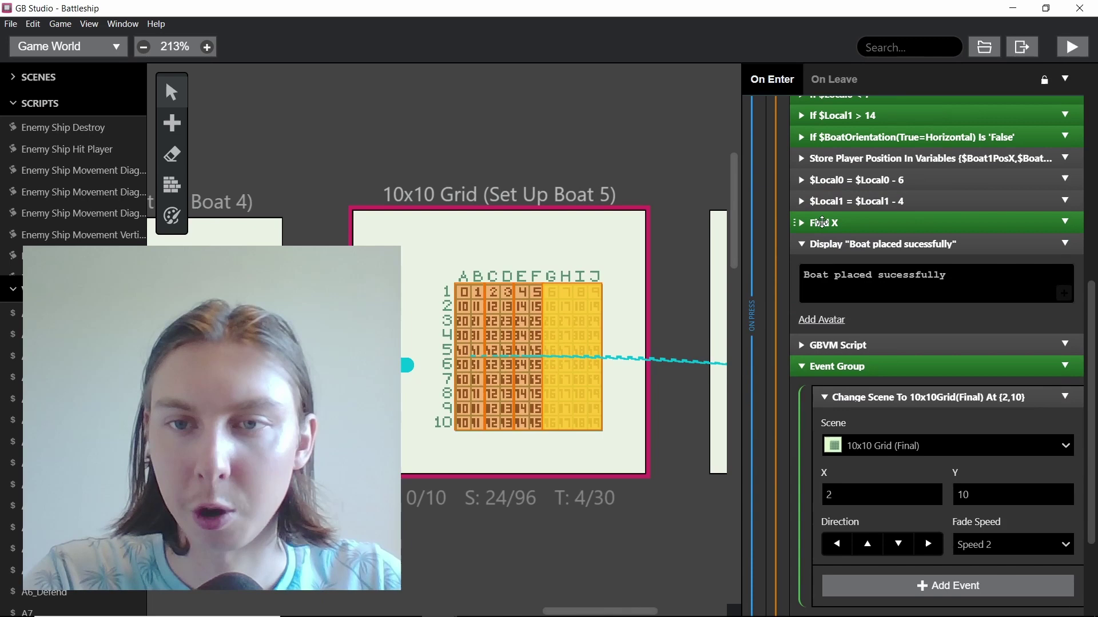
left_click(835, 201)
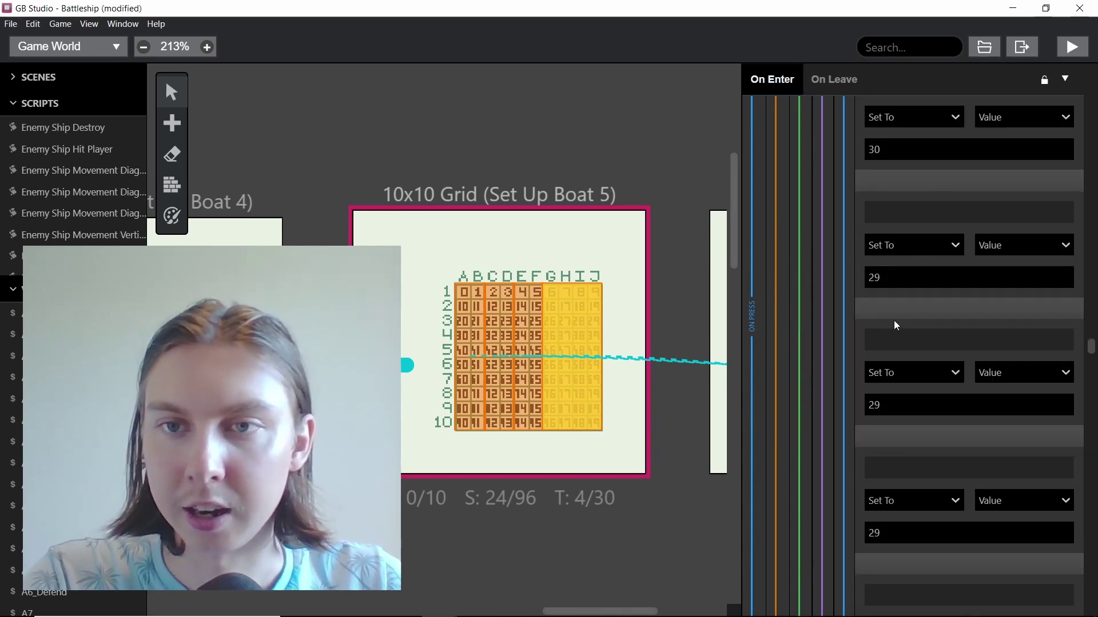
scroll(851, 274, "up", 5)
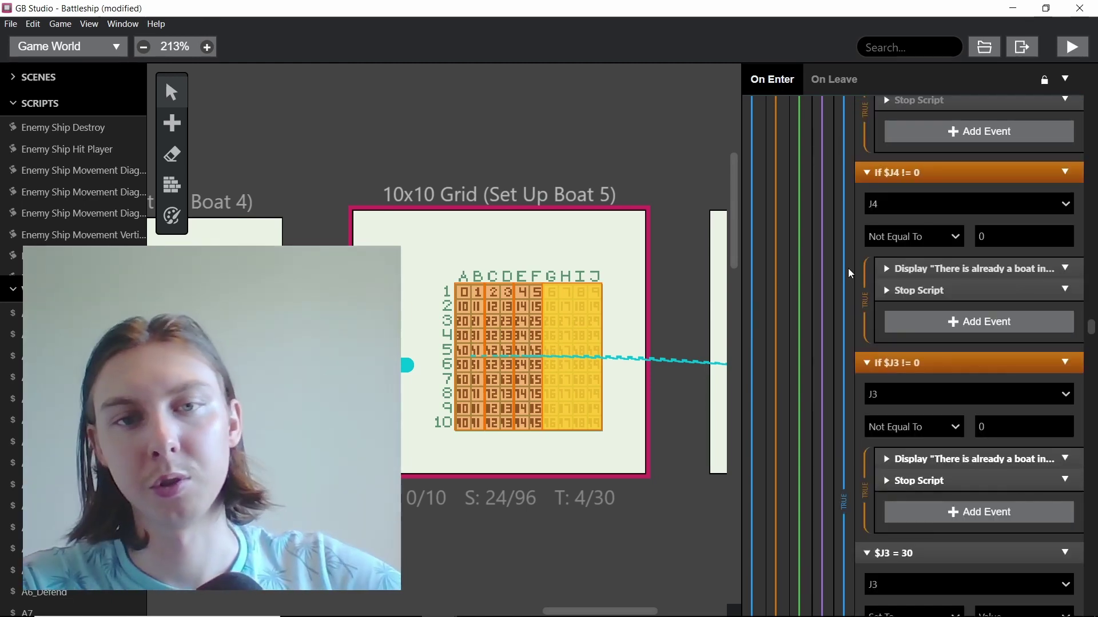
scroll(824, 269, "down", 3)
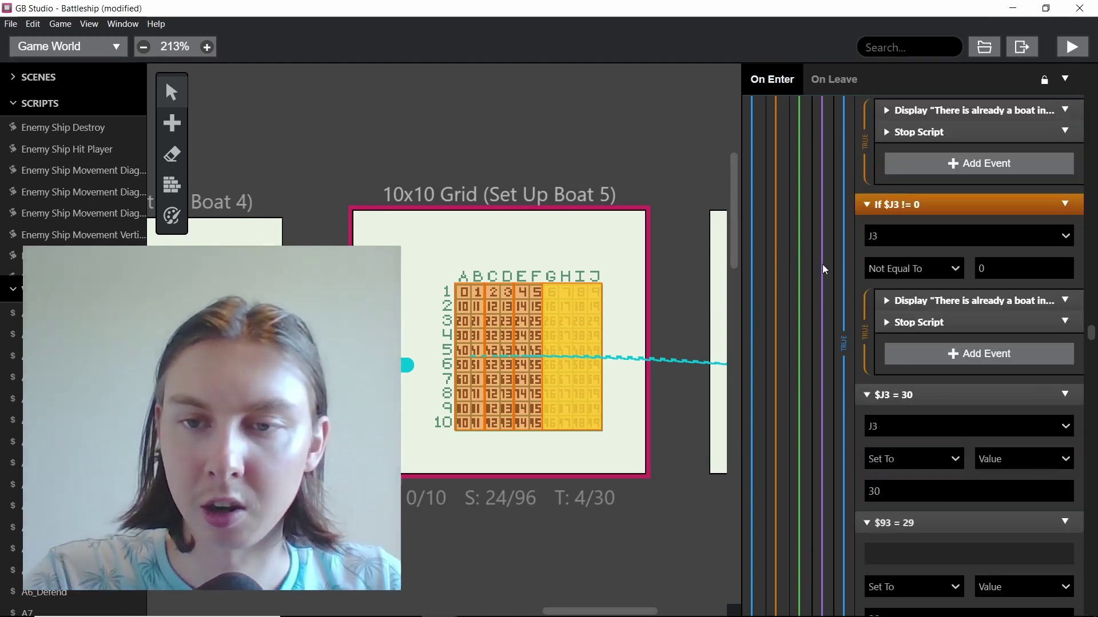
scroll(823, 270, "down", 3)
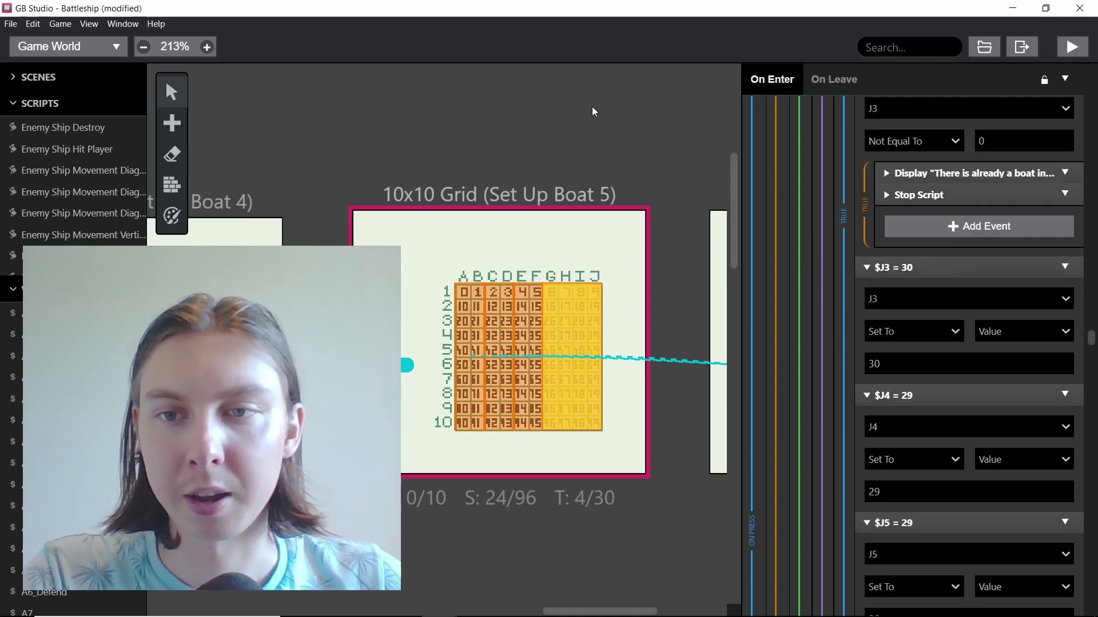
scroll(608, 118, "right", 5)
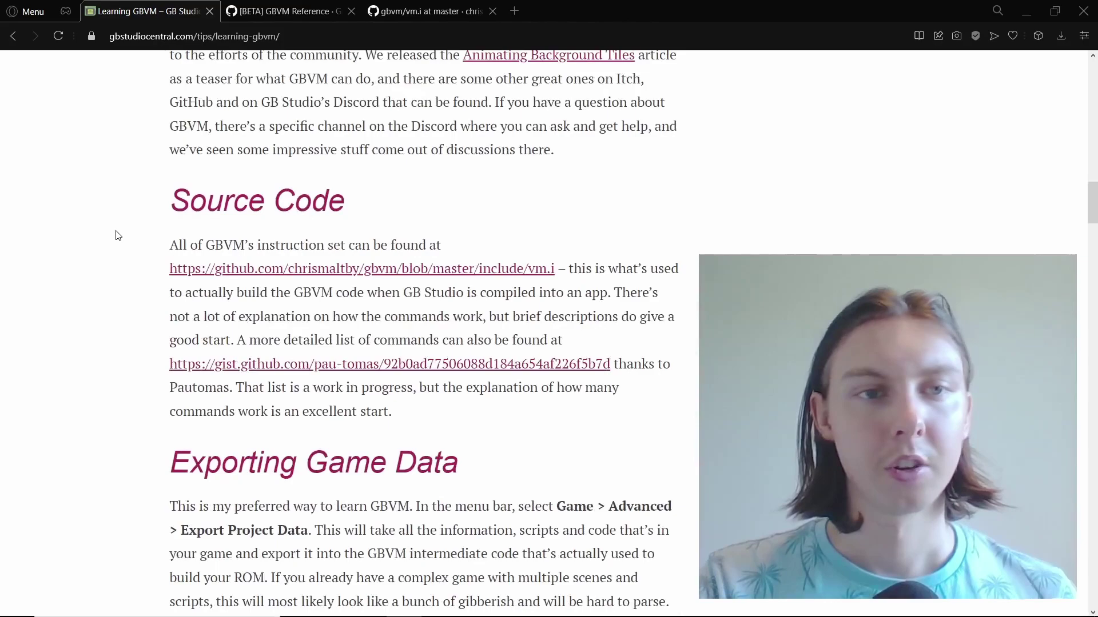
Scroll the Learning GBVM article to the community tutorials just above Source Code.
scroll(117, 236, "up", 5)
scroll(117, 236, "up", 15)
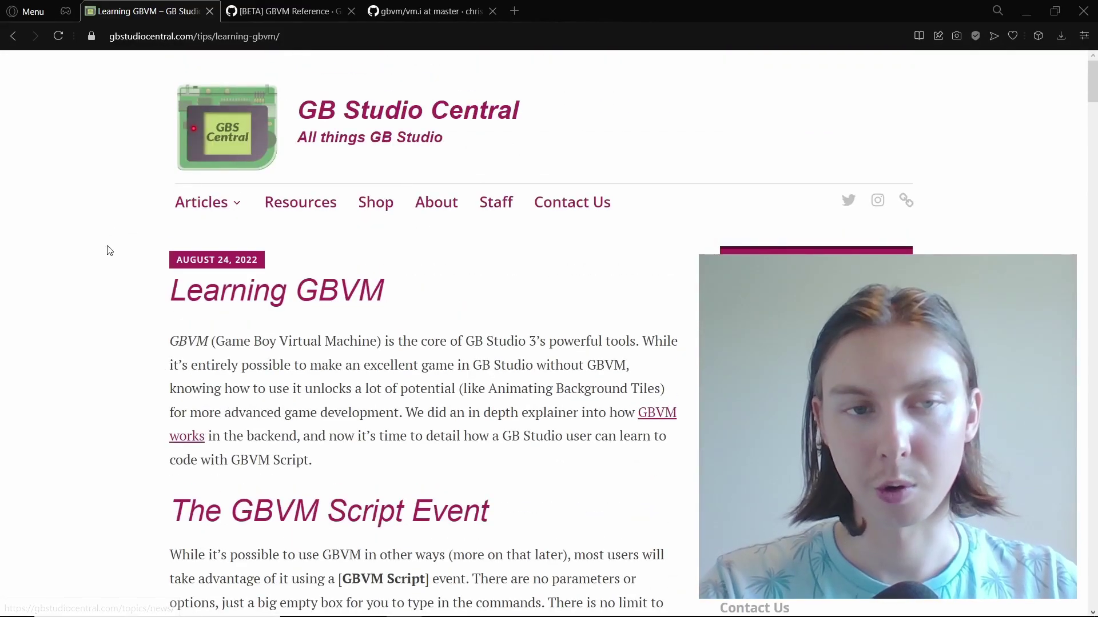
scroll(109, 271, "down", 4)
scroll(108, 271, "down", 3)
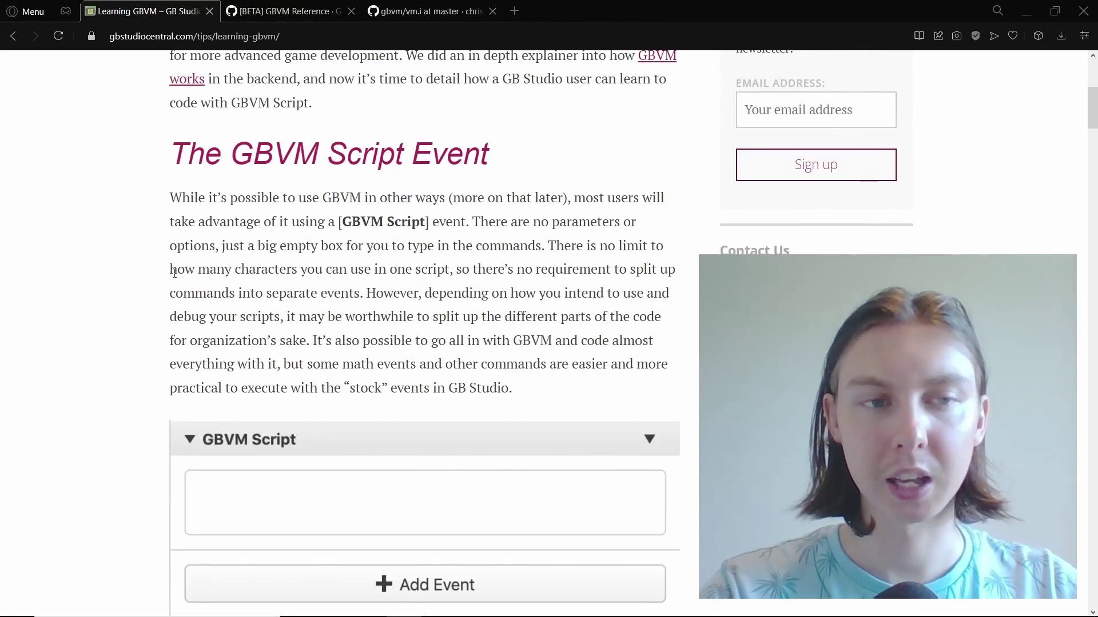
scroll(106, 268, "up", 3)
scroll(106, 268, "down", 3)
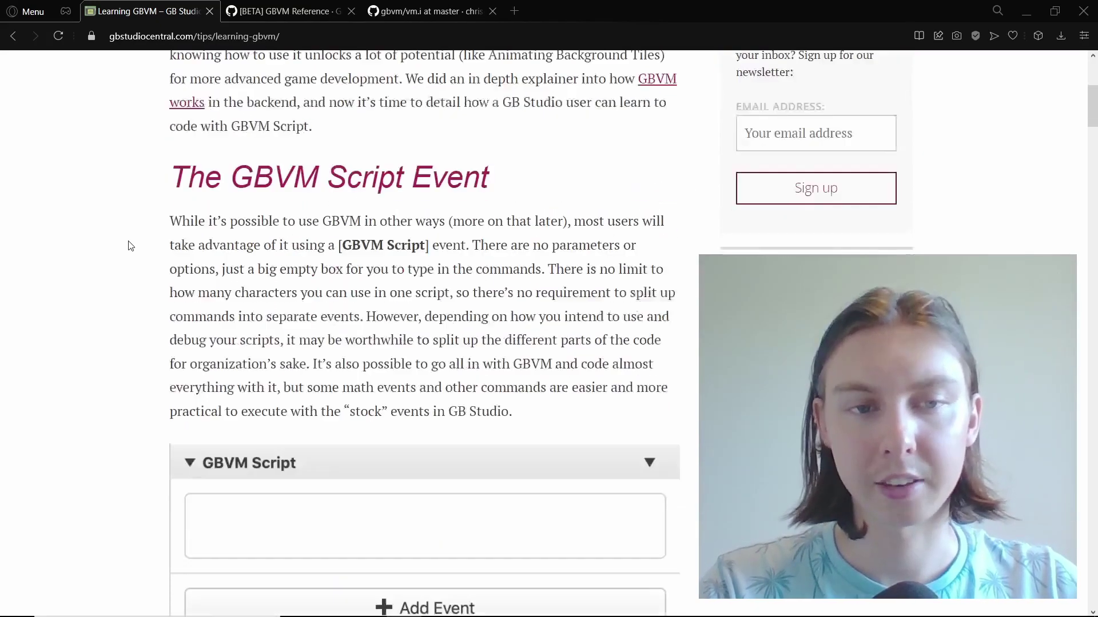
scroll(63, 219, "down", 15)
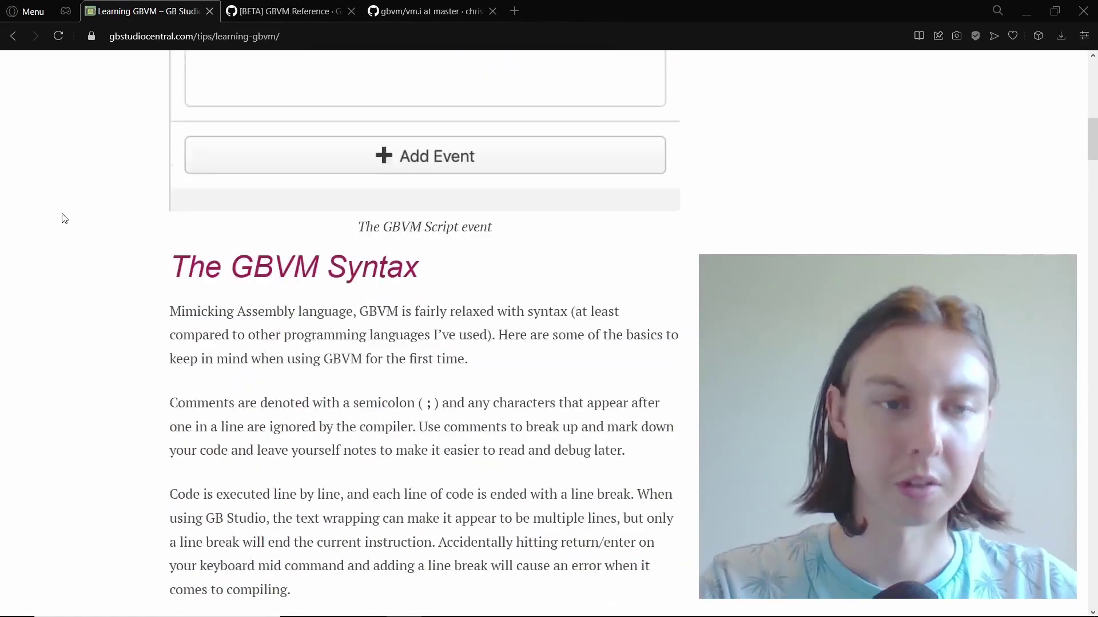
scroll(63, 219, "down", 3)
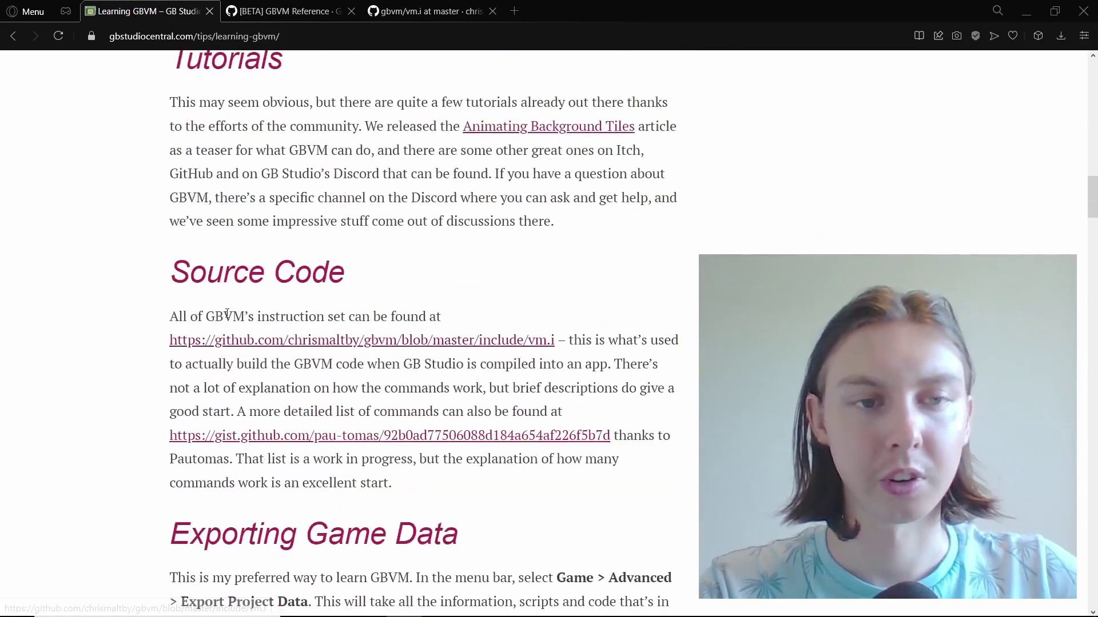
Glance at the GBVM Reference and vm.i tabs, then return to the article.
left_click(317, 17)
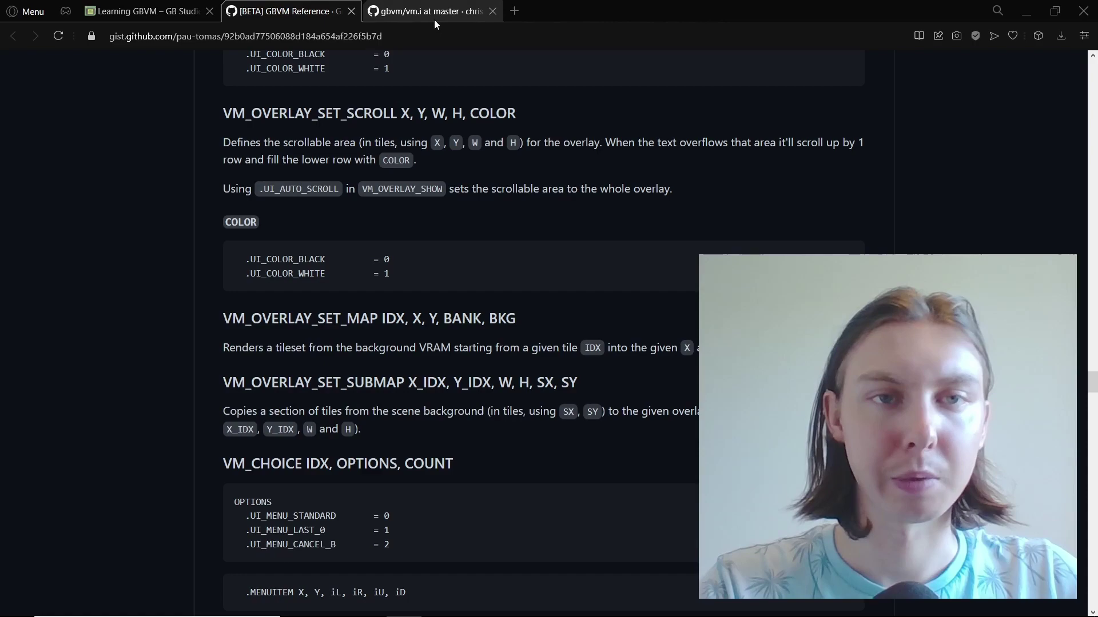
left_click(418, 15)
left_click(153, 13)
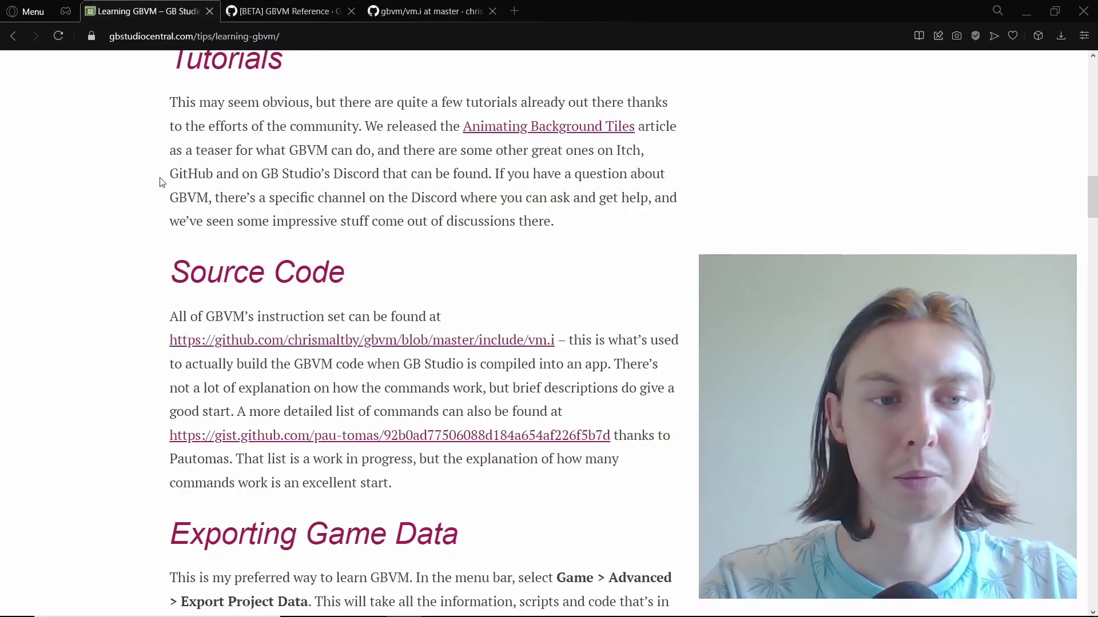
Scroll past the folder screenshot to the script_s0_init.s code and its ;Variable Set To True breakdown.
scroll(96, 335, "down", 5)
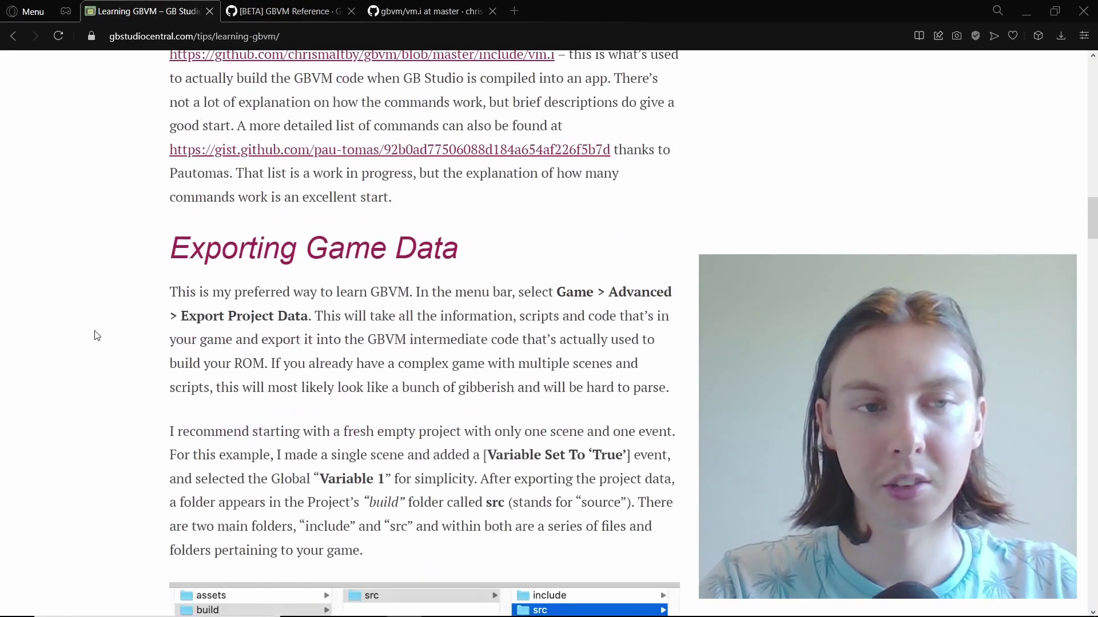
scroll(98, 330, "down", 1)
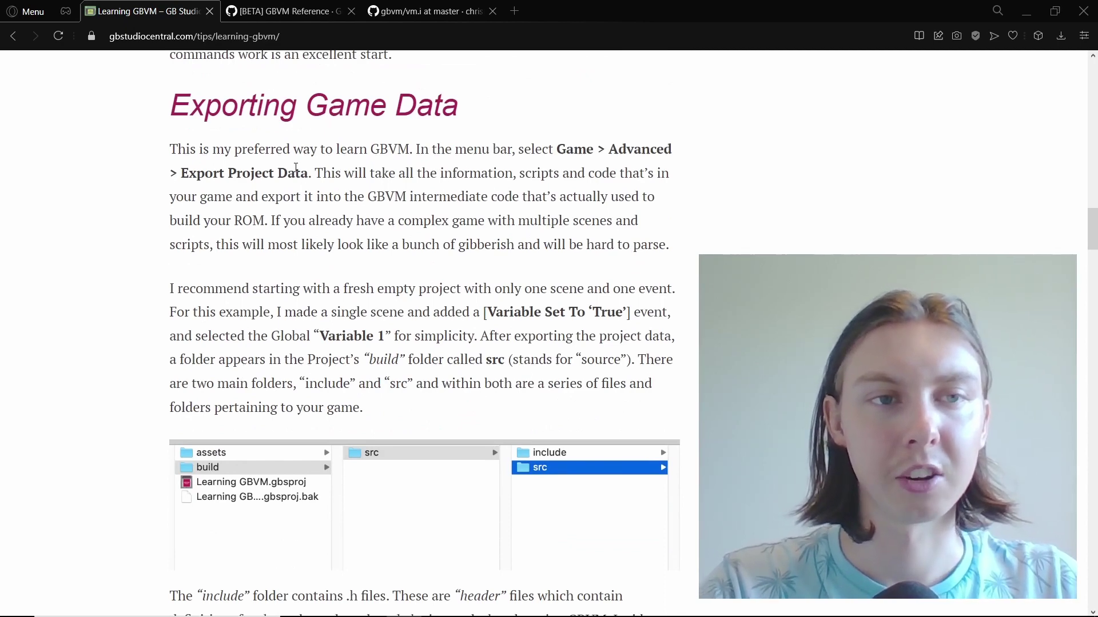
scroll(272, 183, "down", 2)
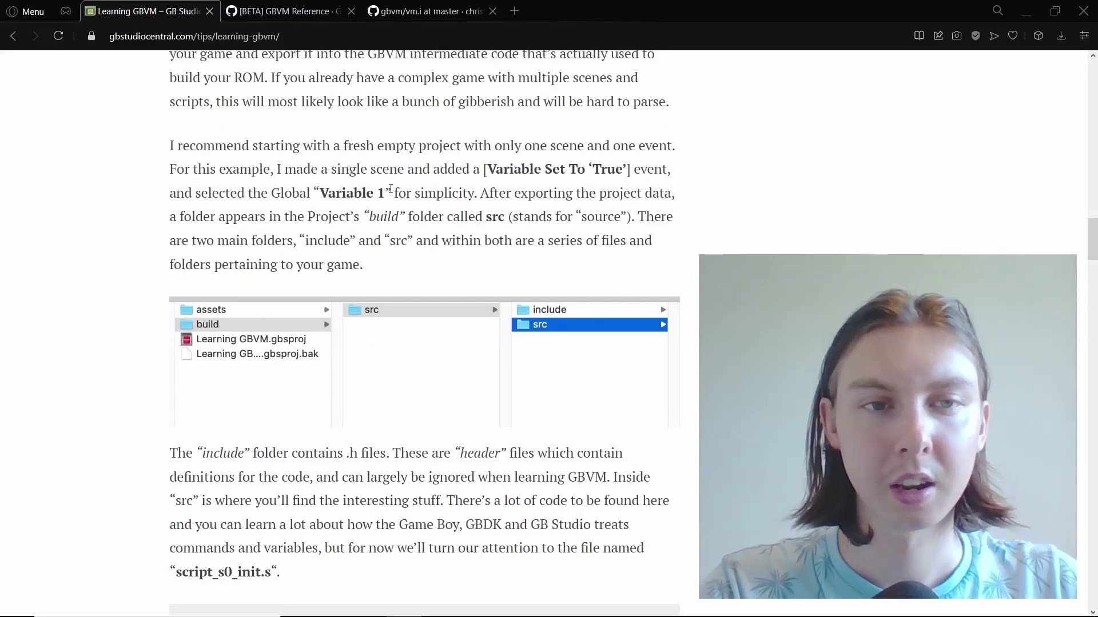
scroll(158, 226, "down", 4)
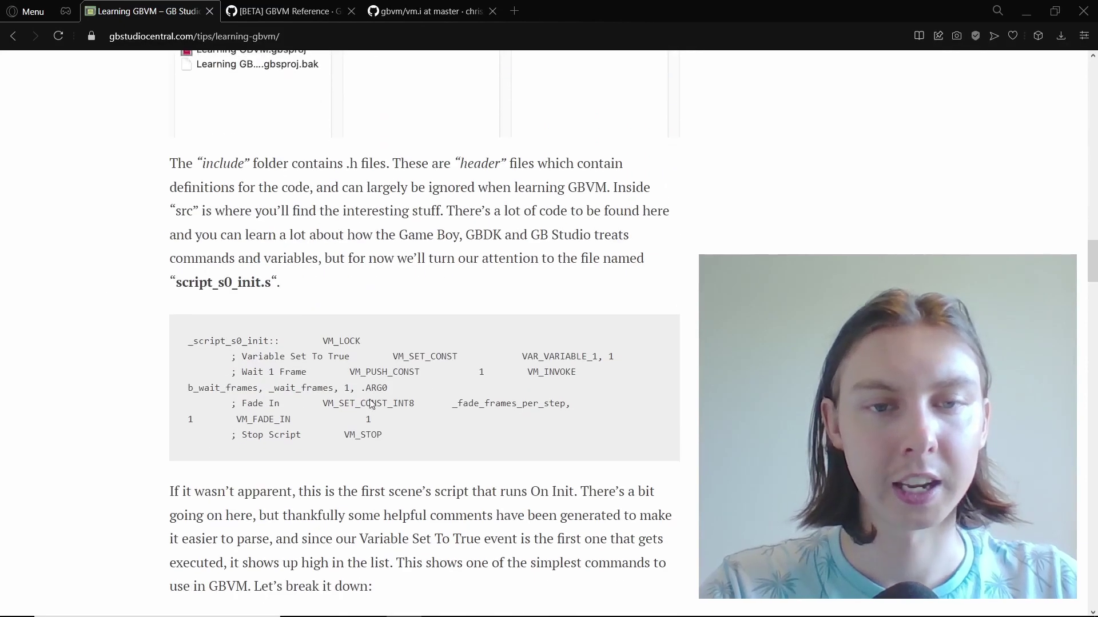
scroll(360, 338, "down", 1)
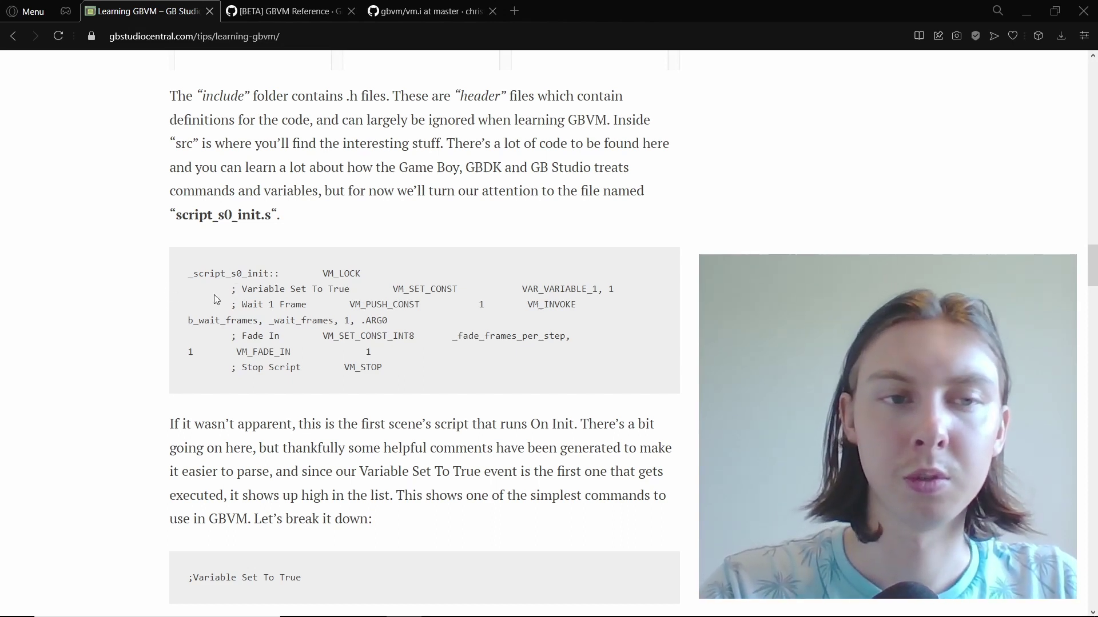
scroll(216, 299, "up", 1)
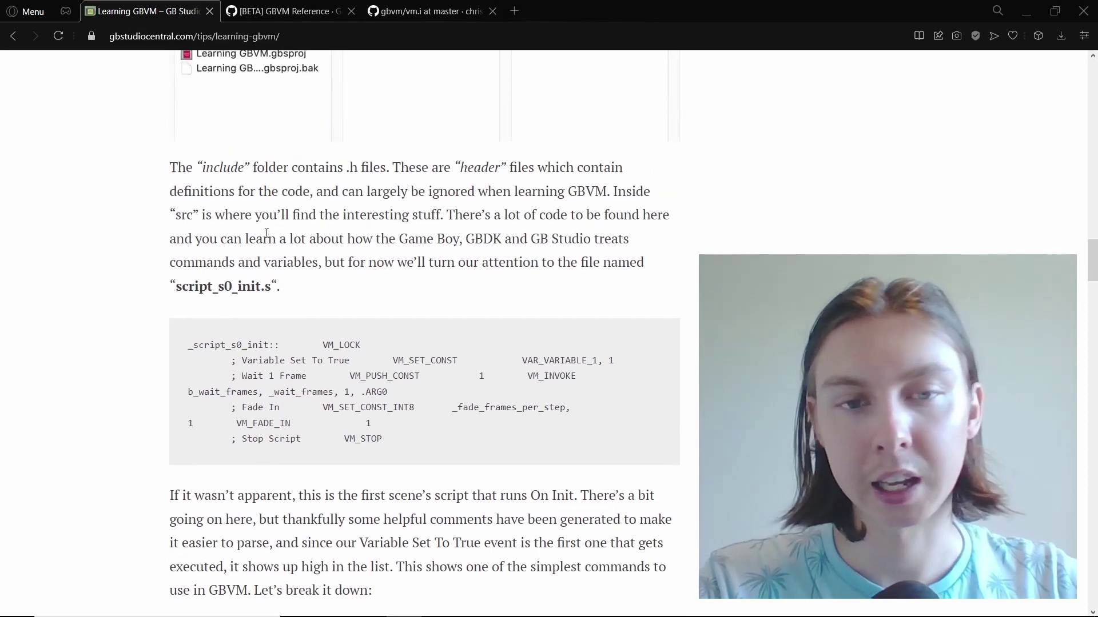
scroll(267, 233, "up", 1)
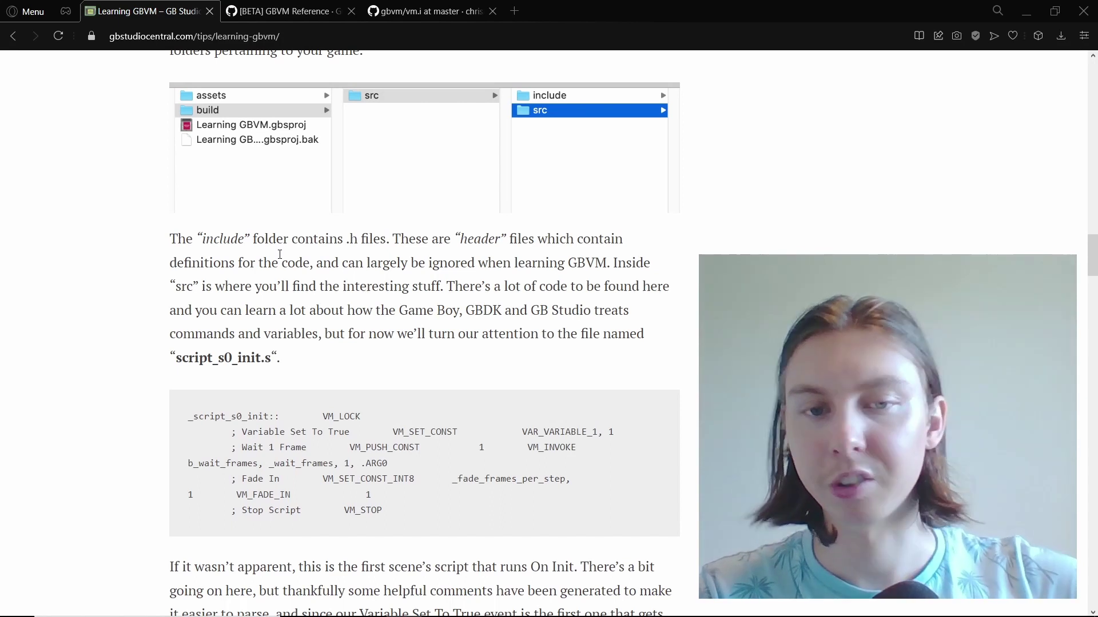
scroll(150, 237, "down", 1)
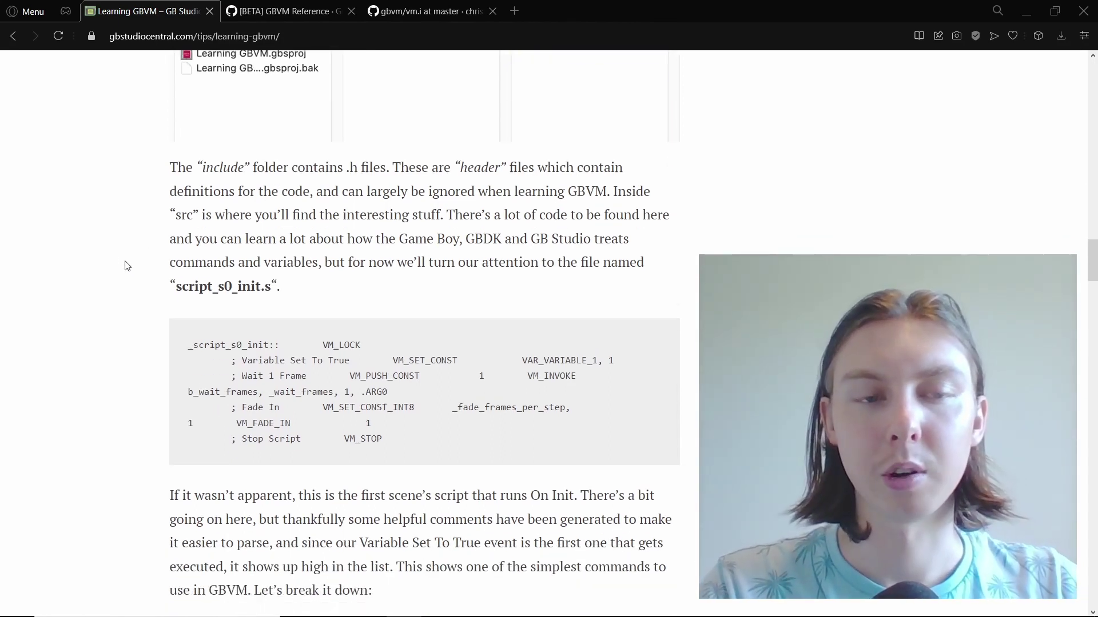
scroll(125, 266, "down", 1)
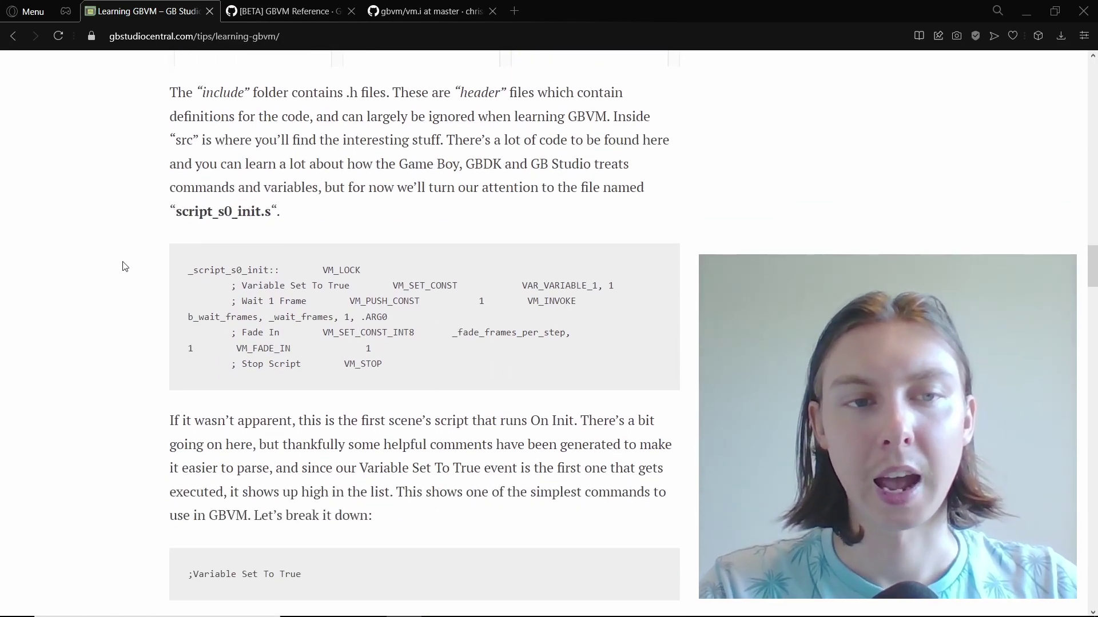
scroll(125, 267, "down", 1)
scroll(126, 267, "down", 1)
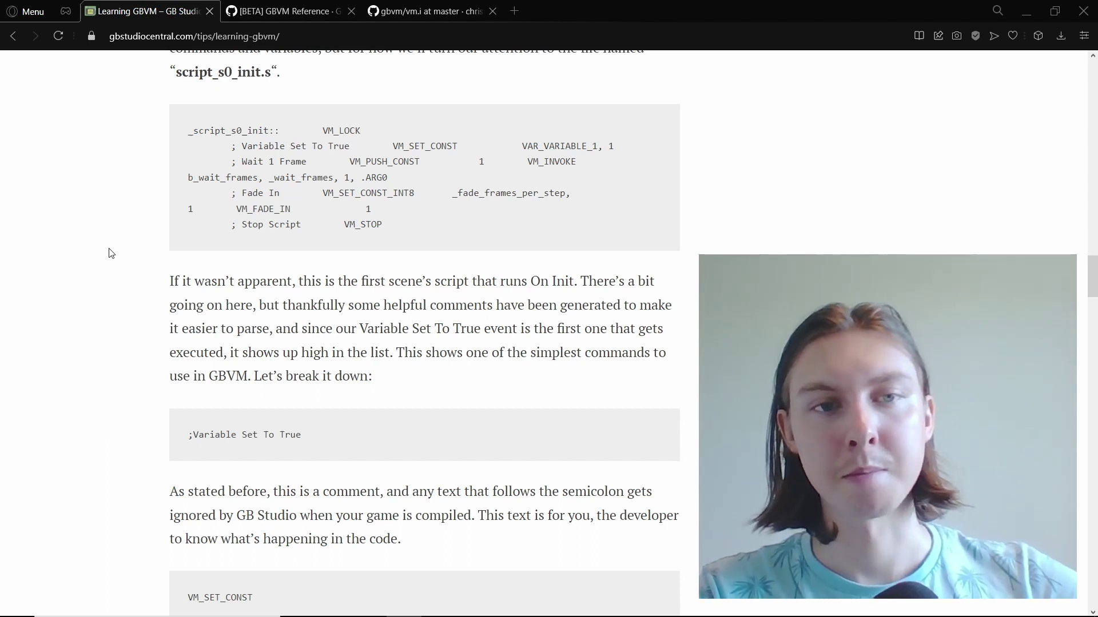
Scroll past VM_SET_CONST to the listing with Set Variable 2 to 35 and Text Dialogue code.
scroll(111, 253, "down", 1)
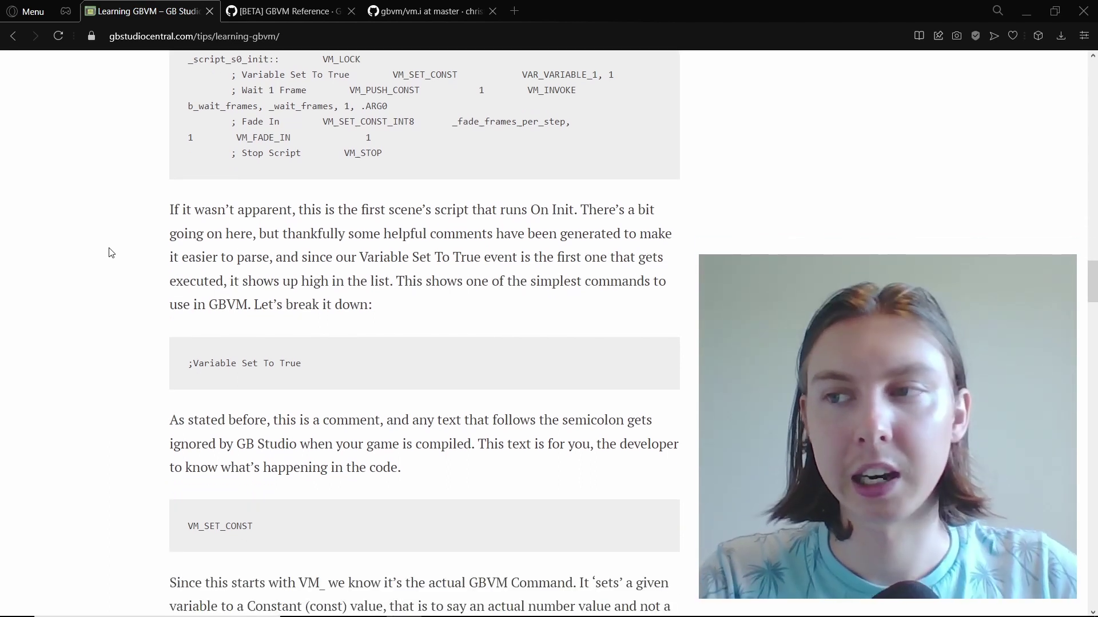
scroll(117, 256, "down", 4)
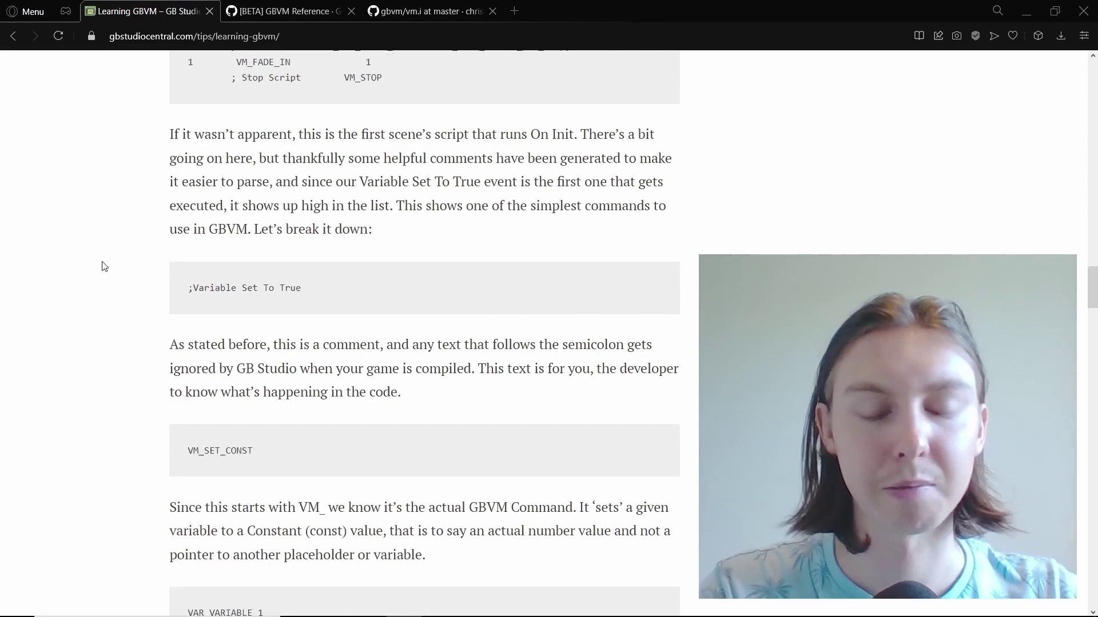
scroll(117, 256, "down", 10)
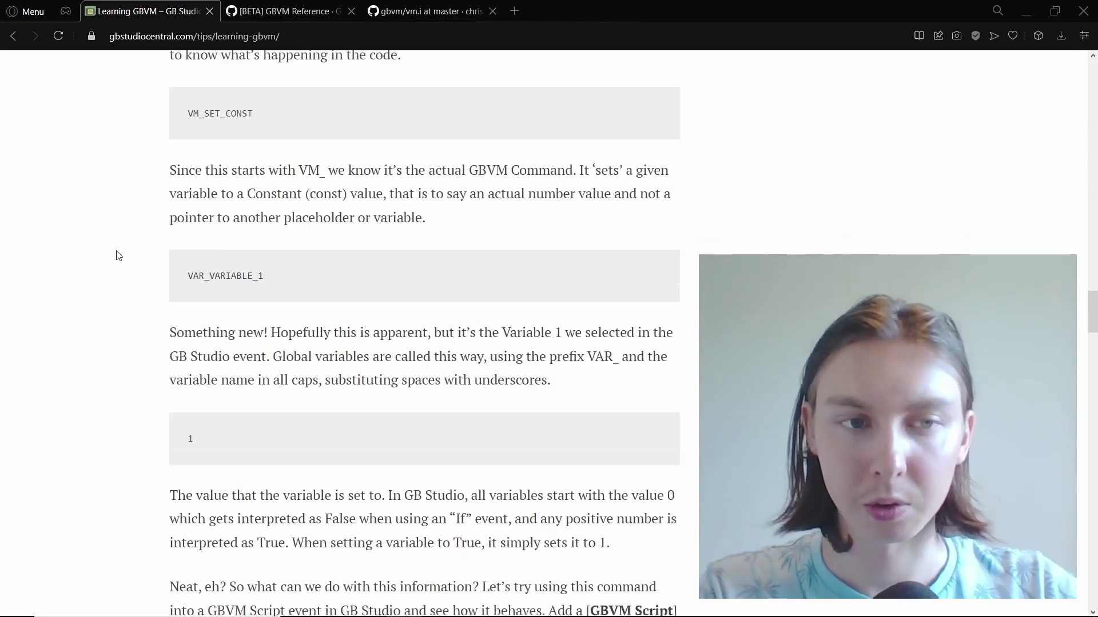
scroll(117, 254, "up", 2)
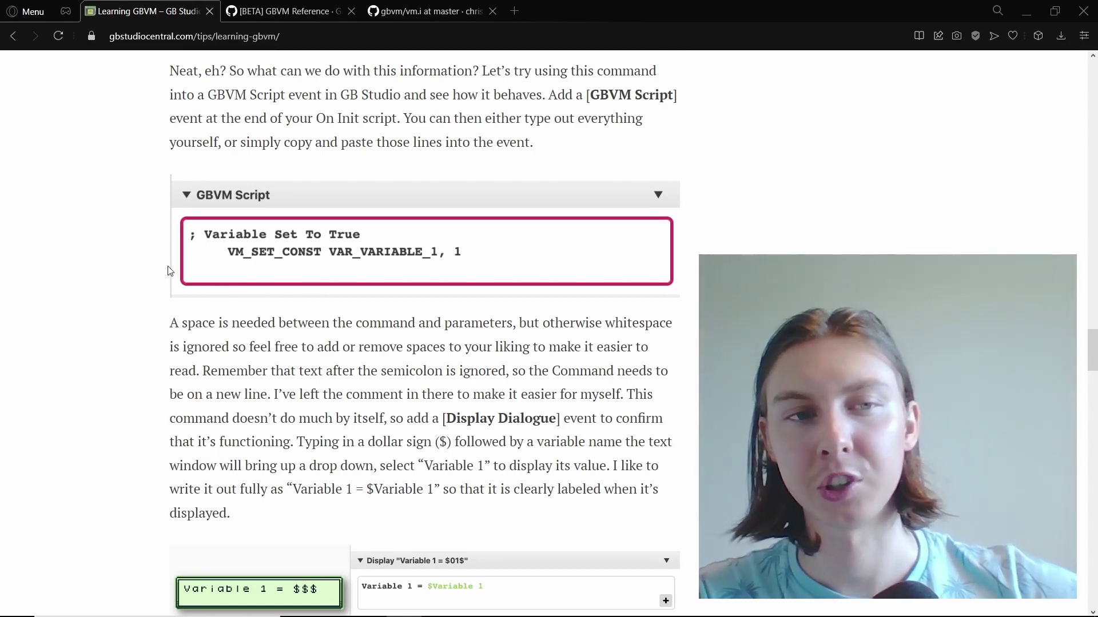
scroll(143, 234, "down", 6)
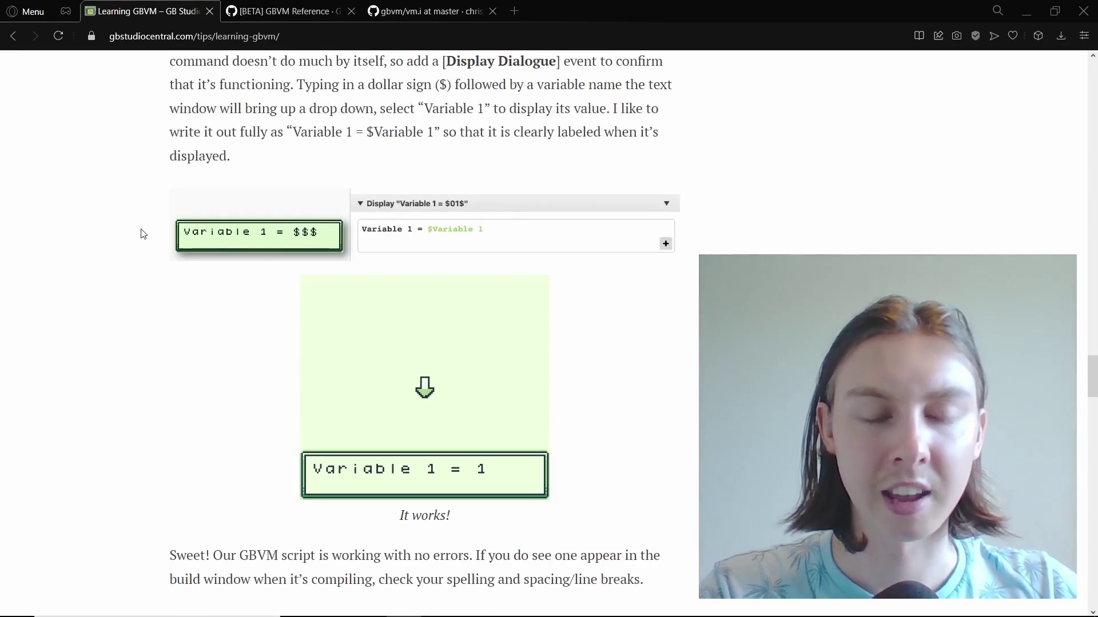
scroll(143, 243, "up", 1)
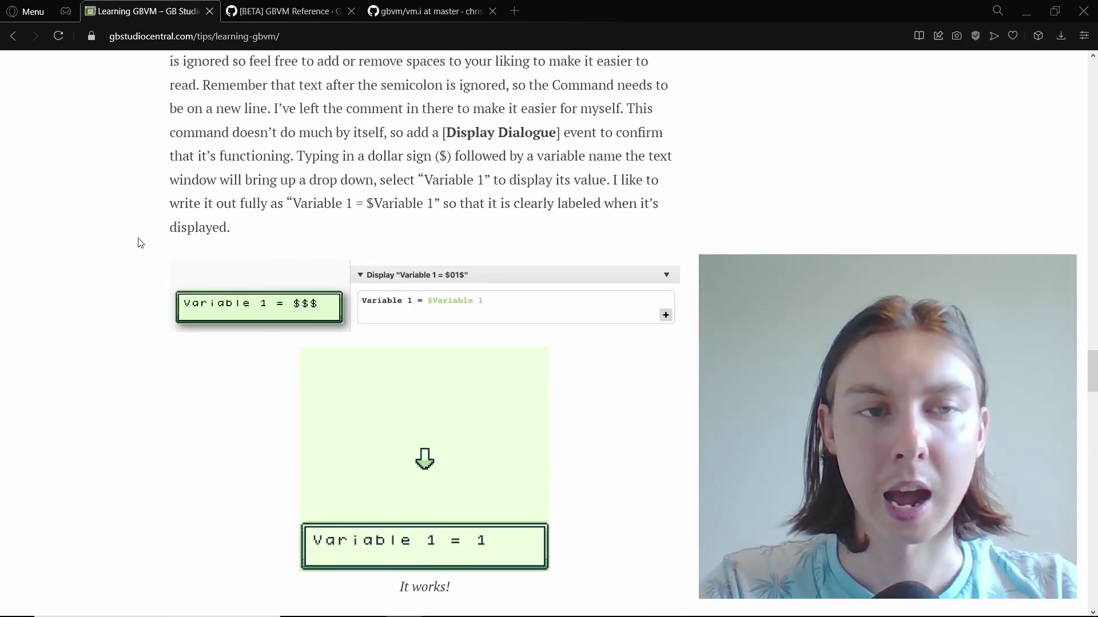
scroll(118, 224, "down", 4)
scroll(122, 224, "down", 8)
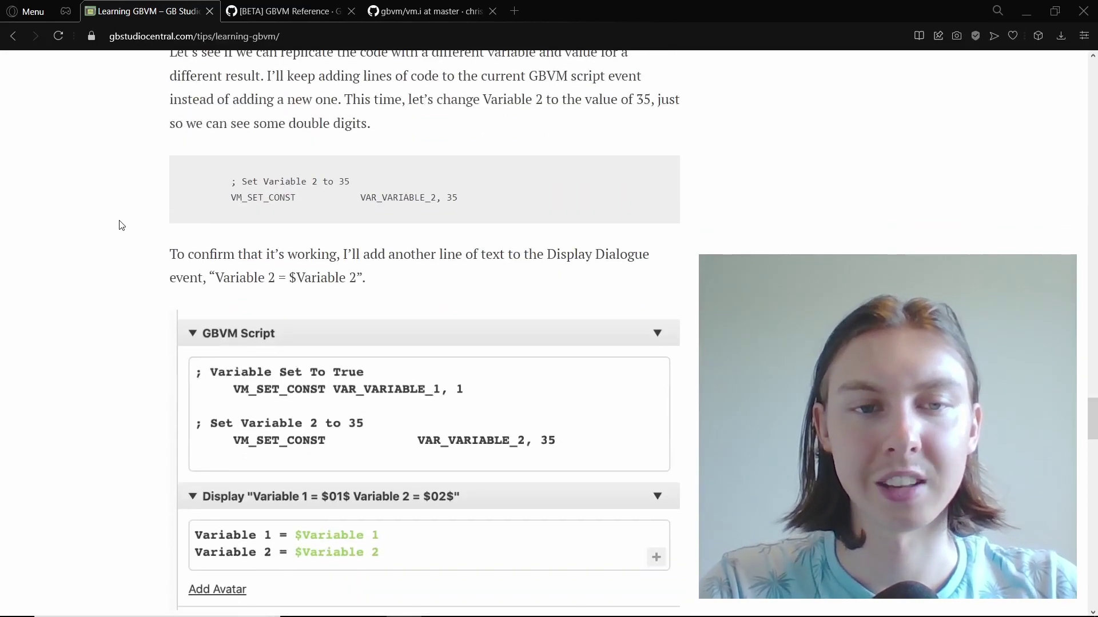
scroll(121, 226, "down", 2)
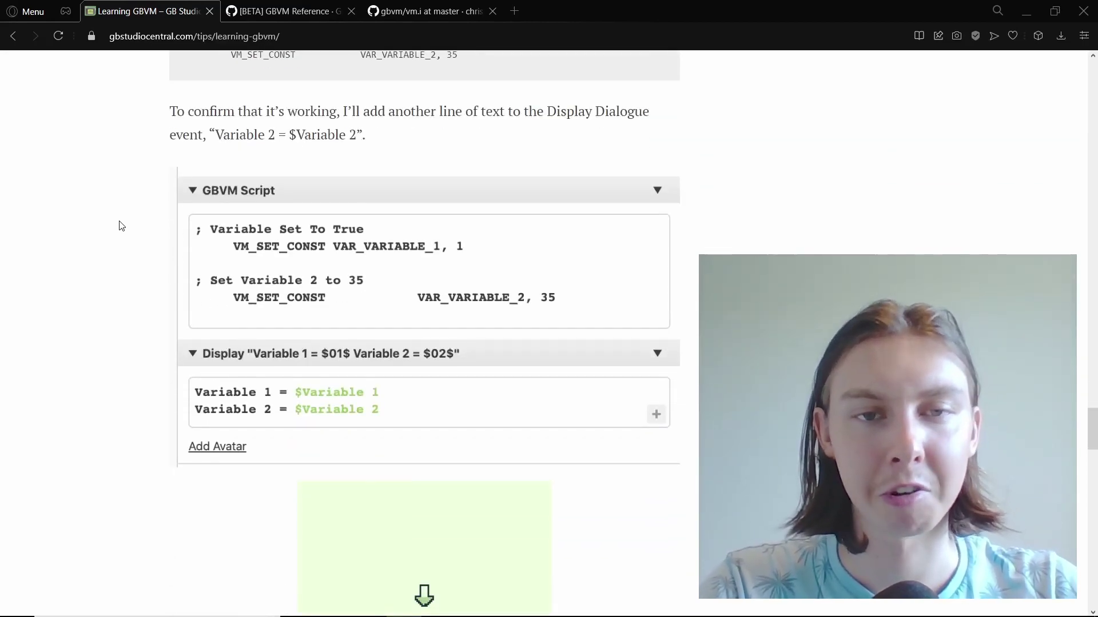
scroll(121, 226, "down", 1)
scroll(122, 225, "down", 1)
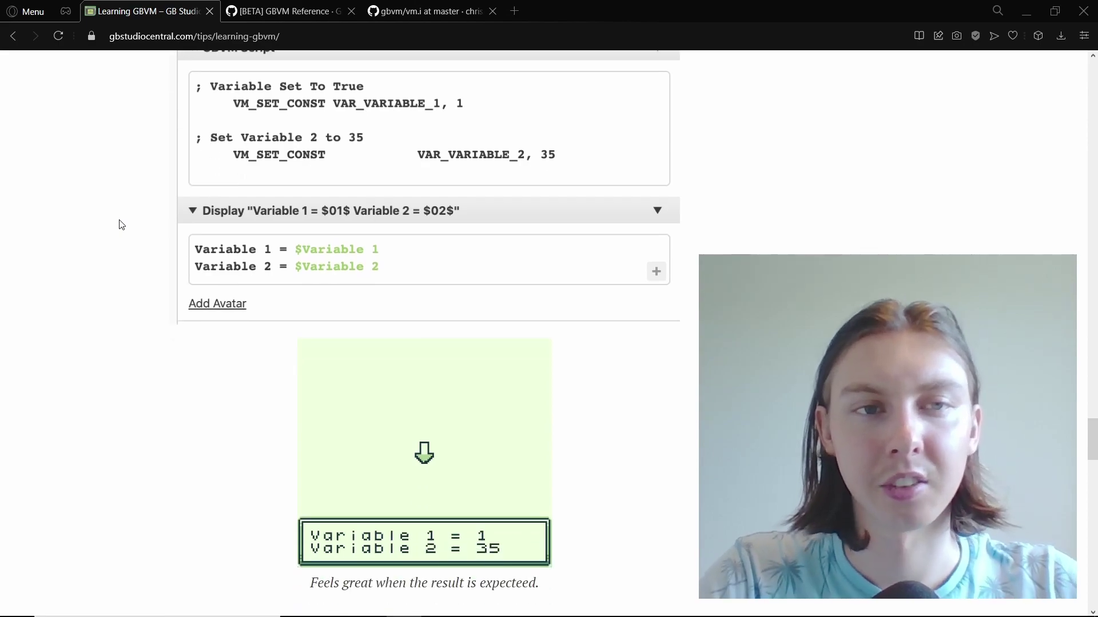
scroll(126, 229, "down", 6)
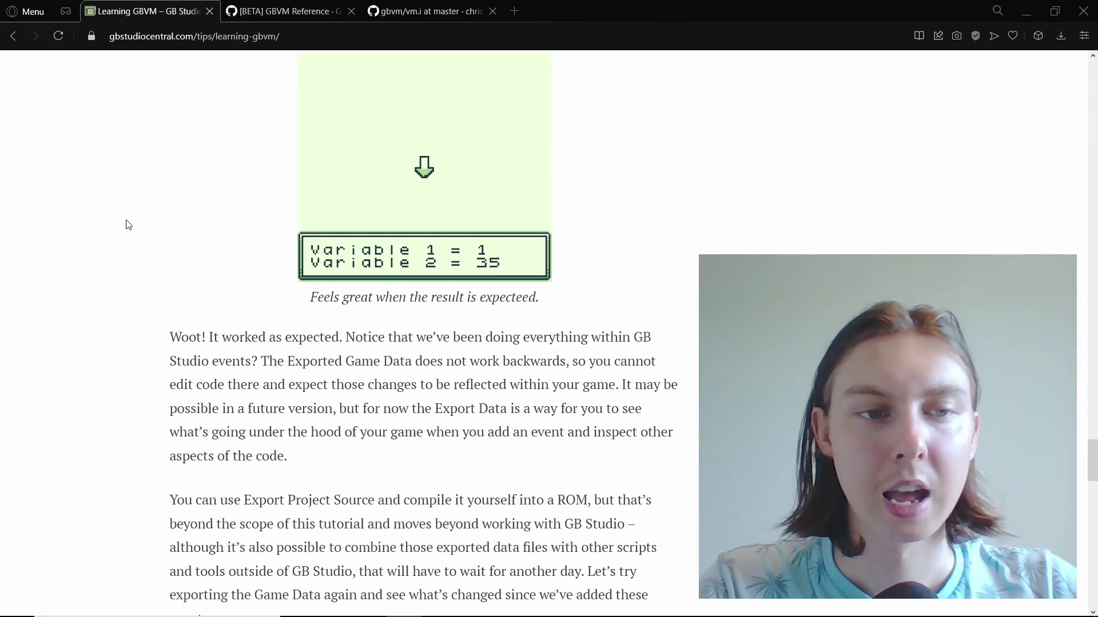
scroll(128, 226, "down", 6)
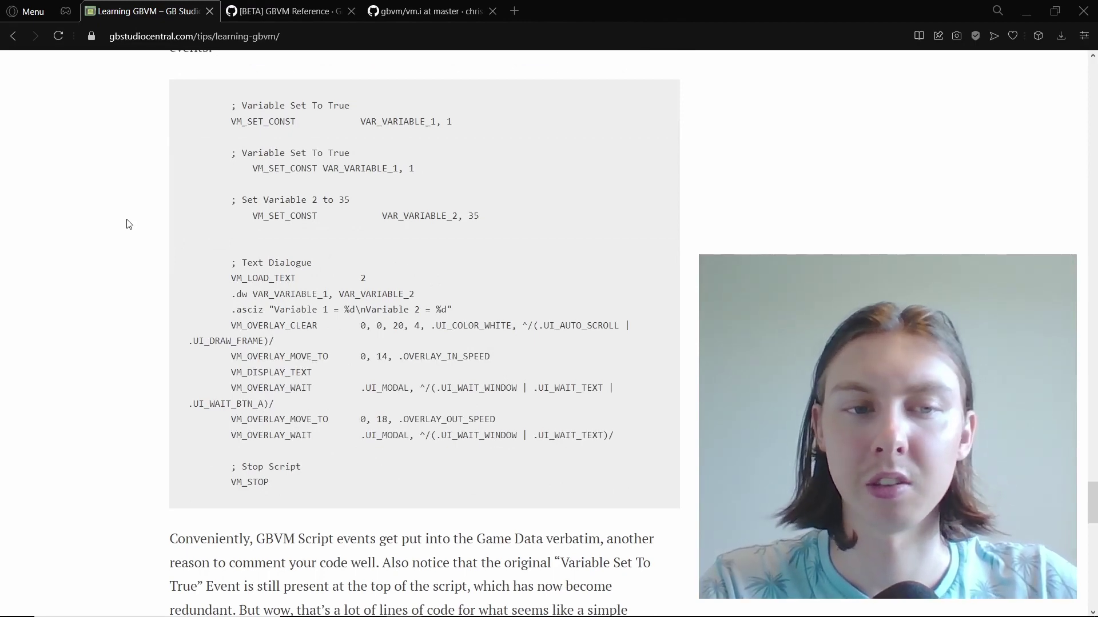
Scroll the Learning GBVM article up to script_s0_init.s, then down to the 'Variable 1 = 1' screenshot.
scroll(127, 224, "down", 1)
scroll(127, 224, "up", 7)
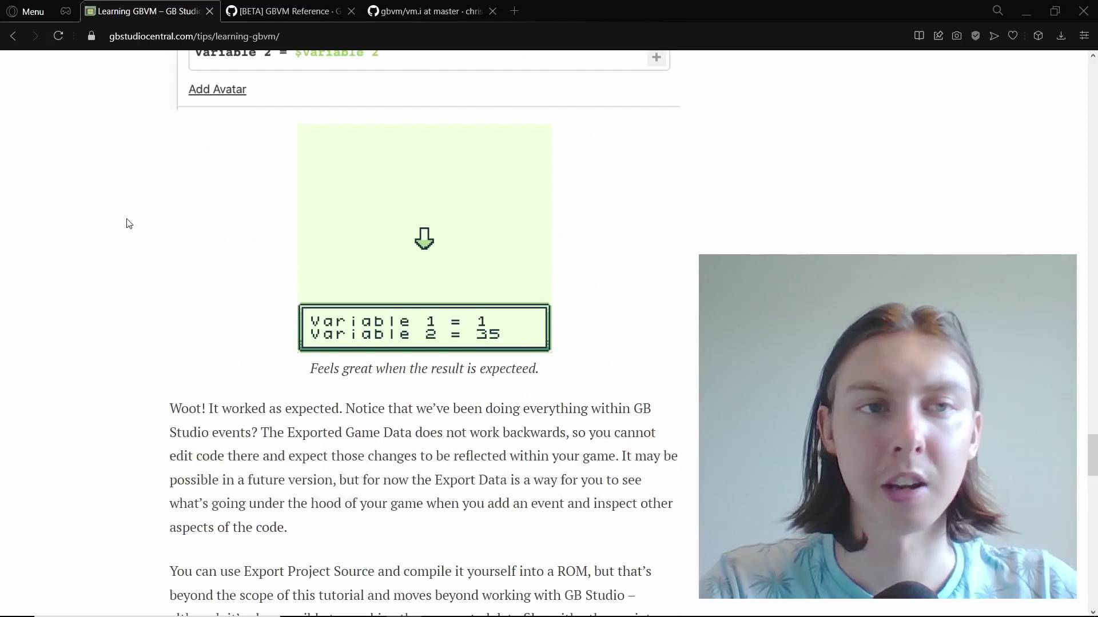
scroll(128, 224, "up", 6)
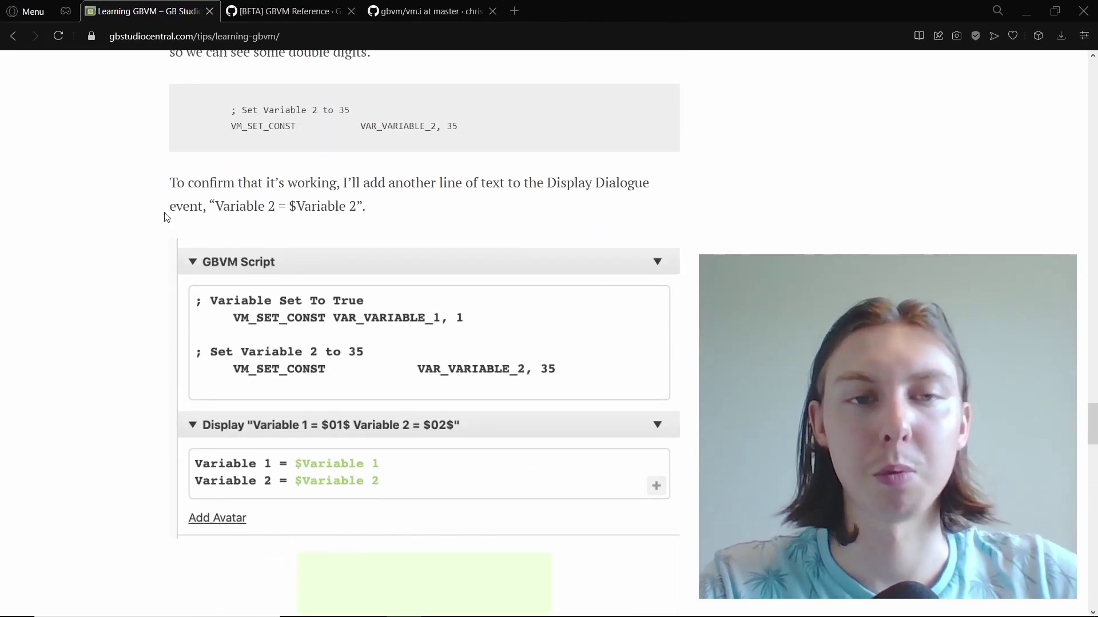
scroll(753, 245, "up", 15)
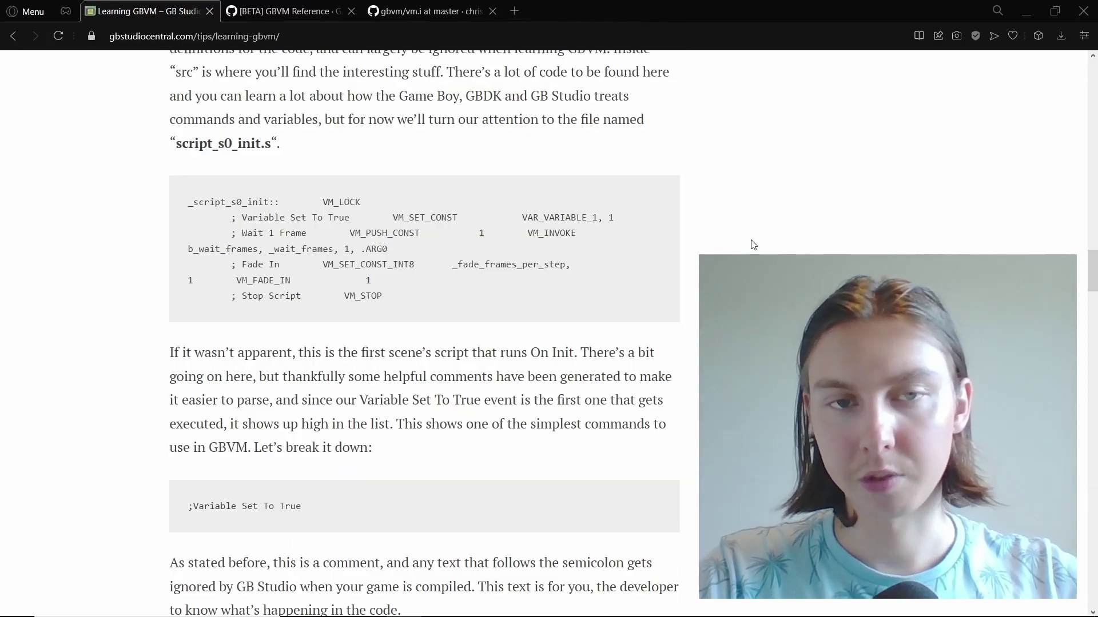
scroll(682, 182, "up", 1)
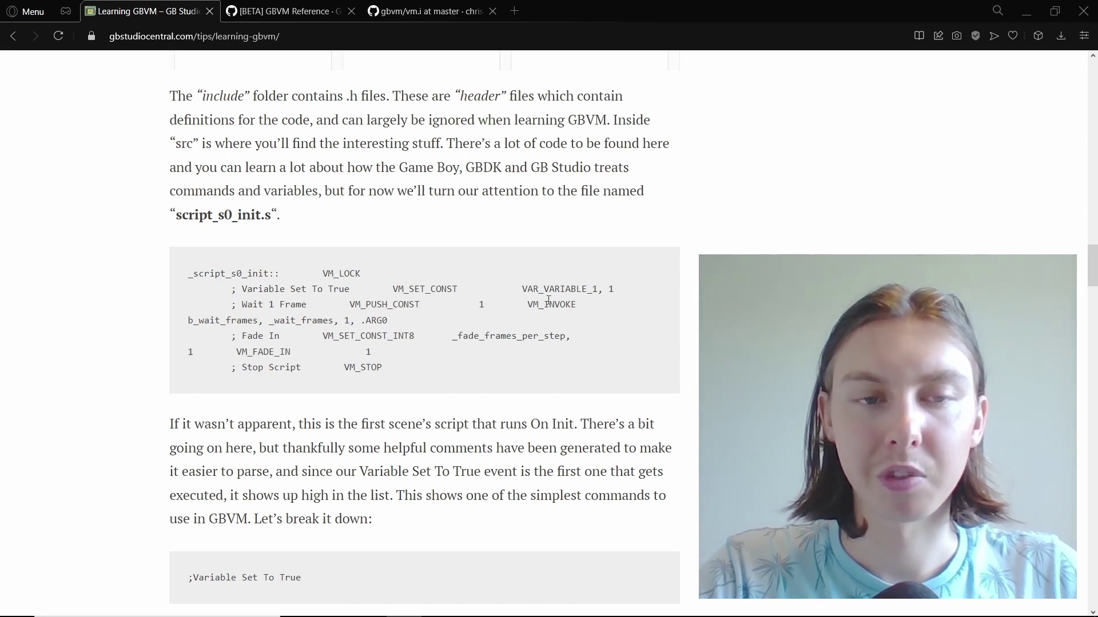
scroll(424, 331, "down", 1)
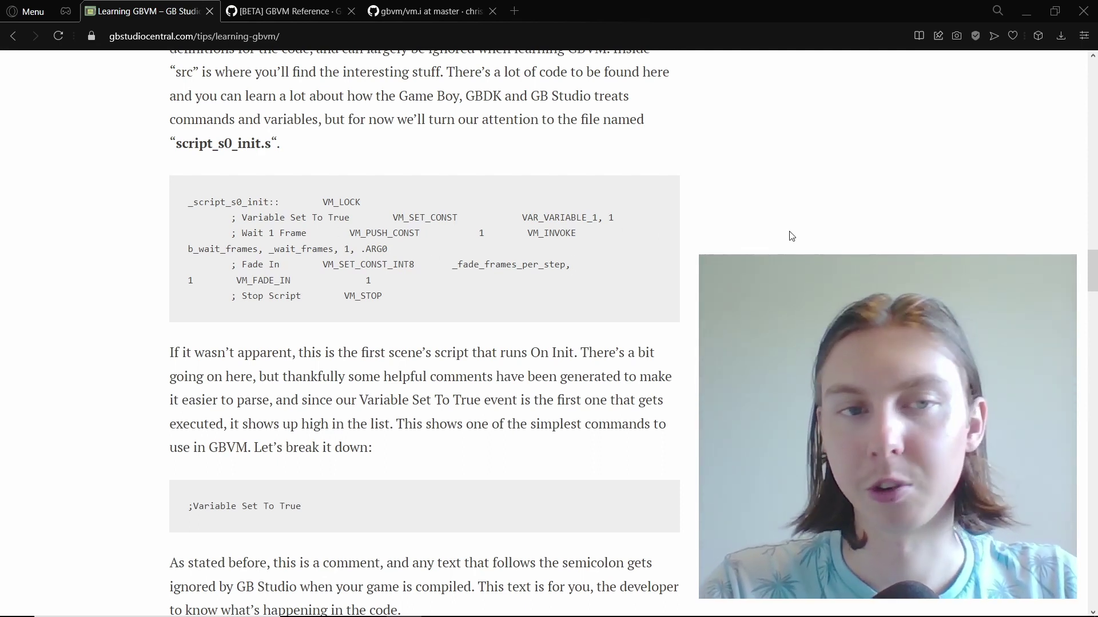
scroll(726, 245, "down", 2)
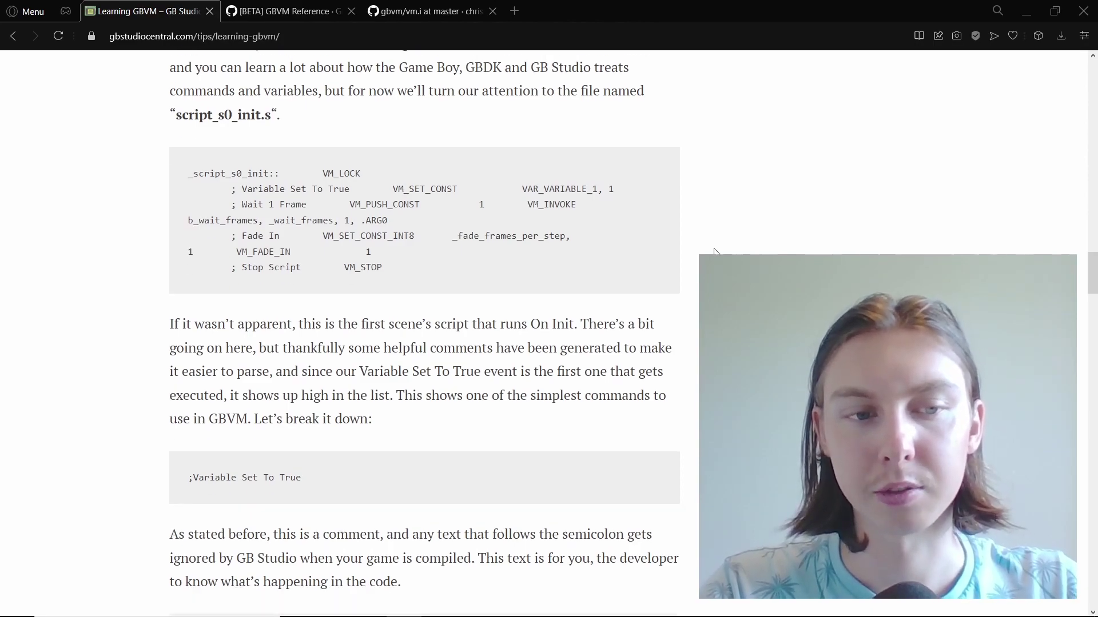
scroll(713, 251, "up", 10)
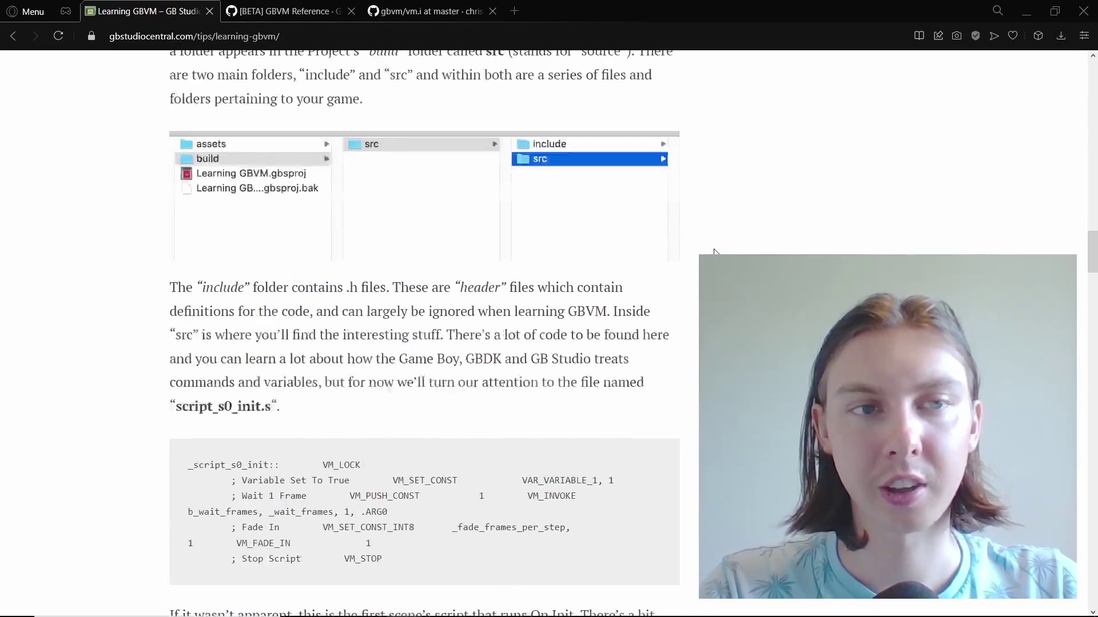
scroll(714, 252, "down", 3)
scroll(714, 251, "down", 5)
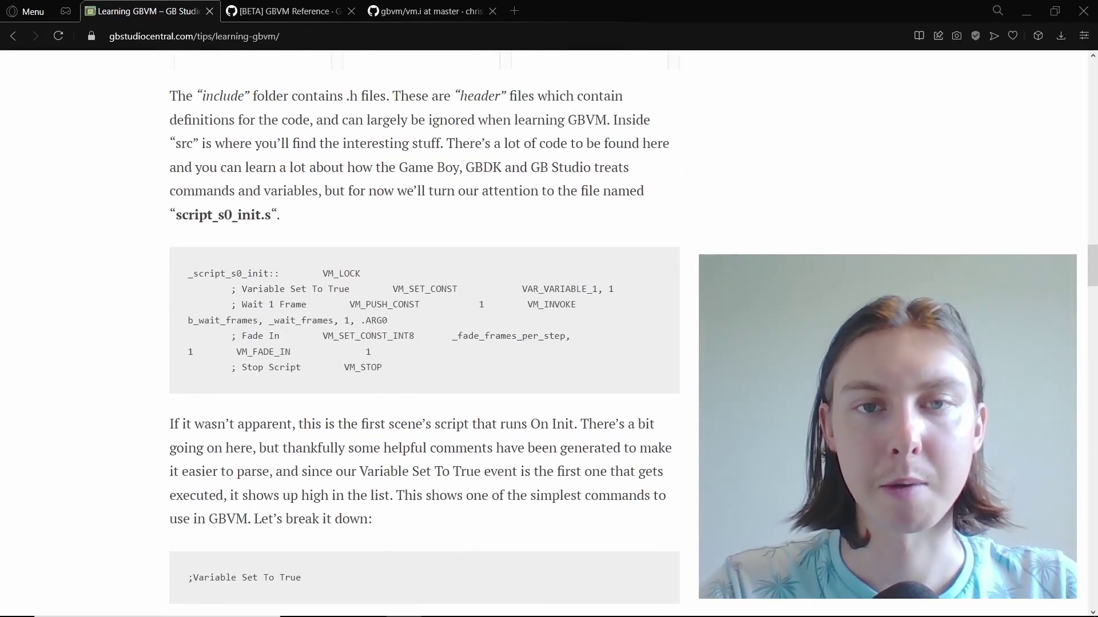
scroll(423, 327, "down", 14)
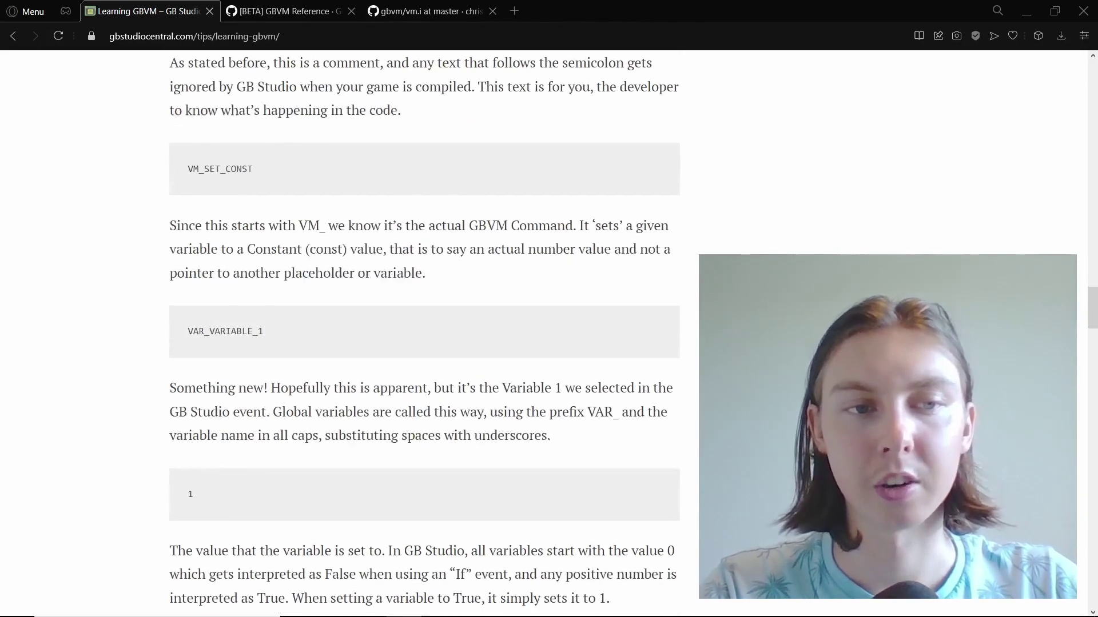
scroll(259, 226, "down", 13)
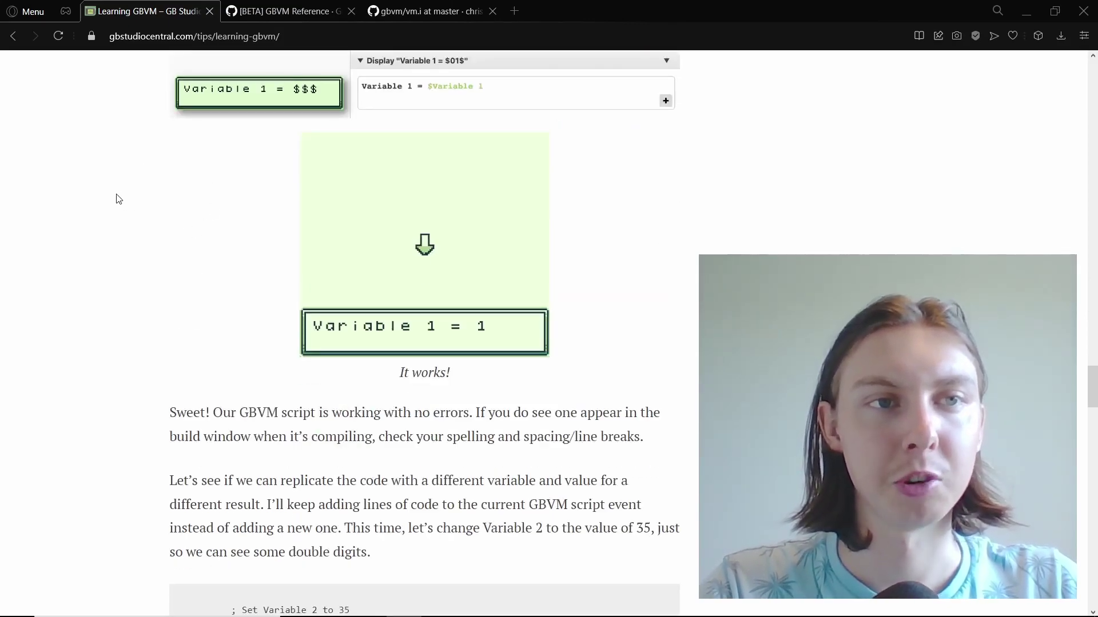
Switch to the [BETA] GBVM Reference gist at its VM_OVERLAY and VM_CHOICE entries.
scroll(116, 199, "up", 9)
scroll(116, 199, "up", 7)
left_click(304, 9)
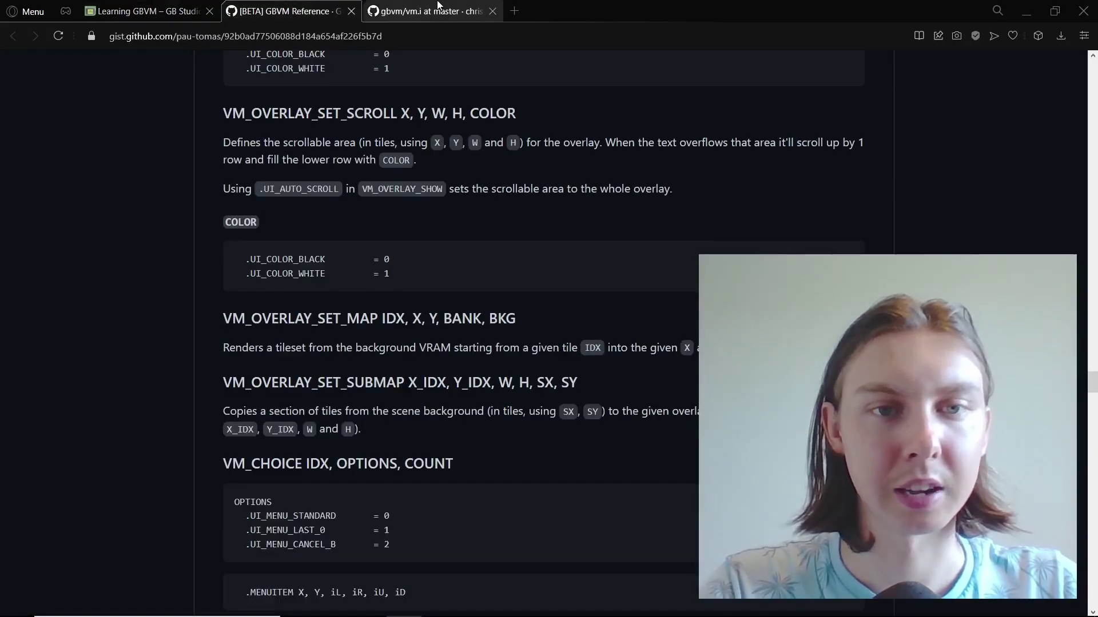